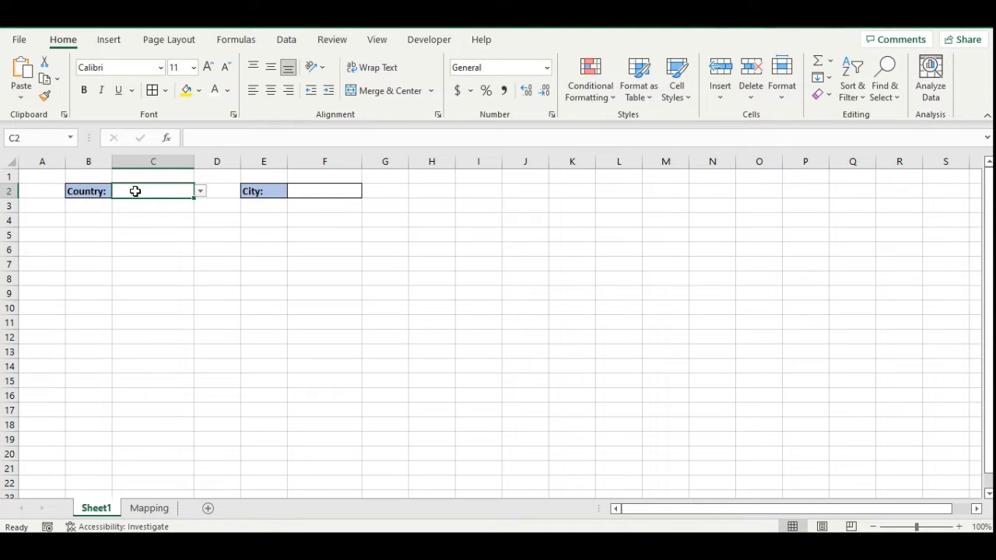
Select India as the Country in C2 of Sheet1 and view the City options offered in F2
{"action": "left_click", "coordinate": [200, 194]}
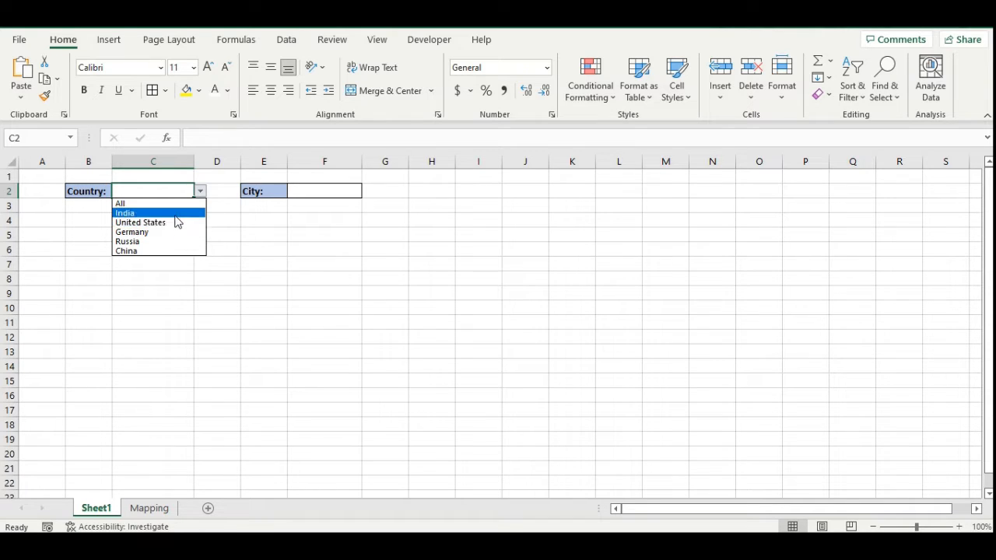
{"action": "left_click", "coordinate": [175, 217]}
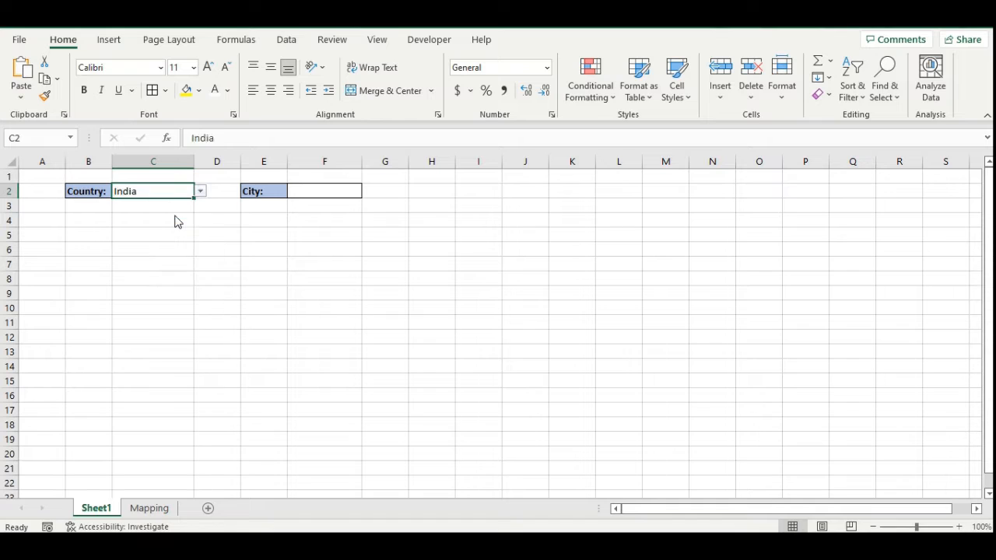
{"action": "left_click", "coordinate": [333, 193]}
{"action": "left_click", "coordinate": [370, 194]}
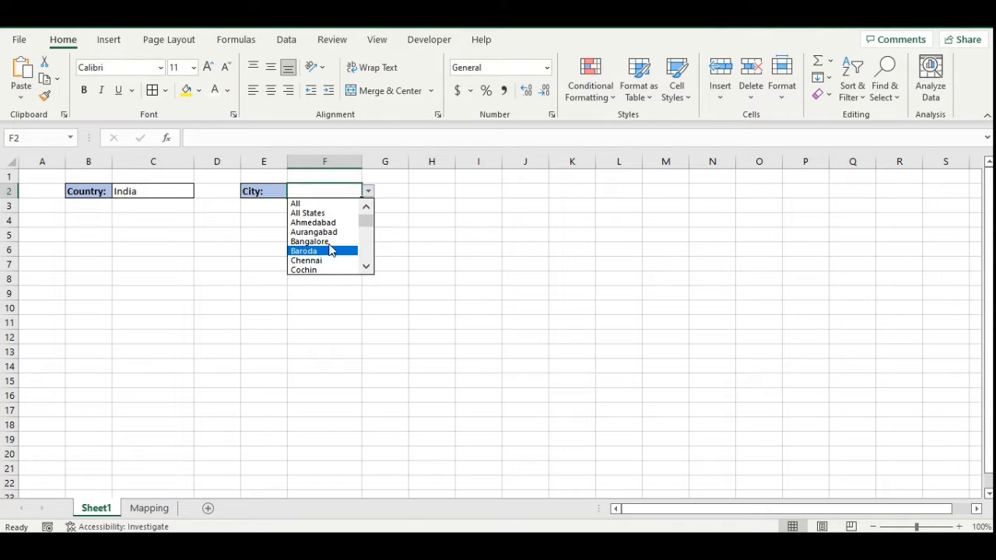
{"action": "left_click", "coordinate": [369, 194]}
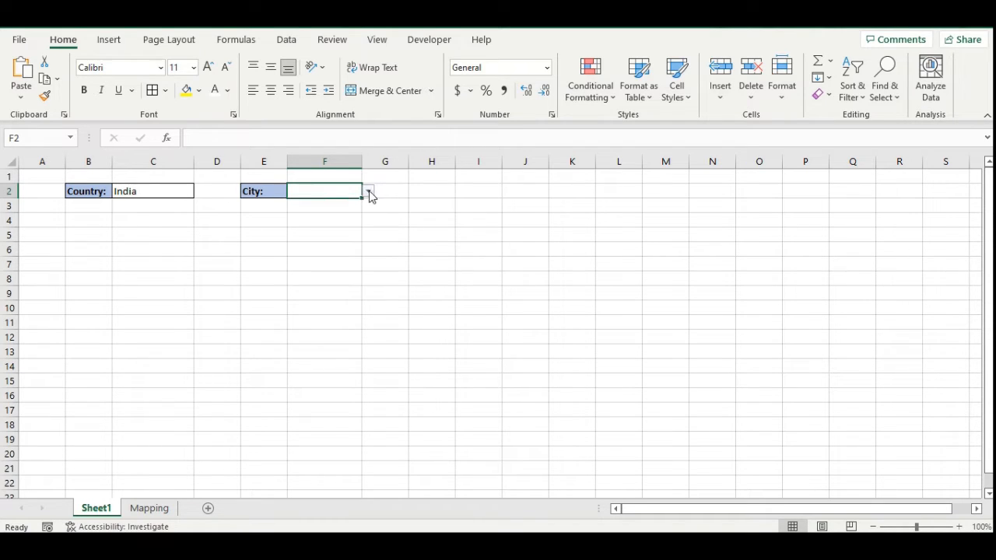
Change the Country in C2 to China and view the City options offered in F2
{"action": "left_click", "coordinate": [164, 191]}
{"action": "left_click", "coordinate": [200, 192]}
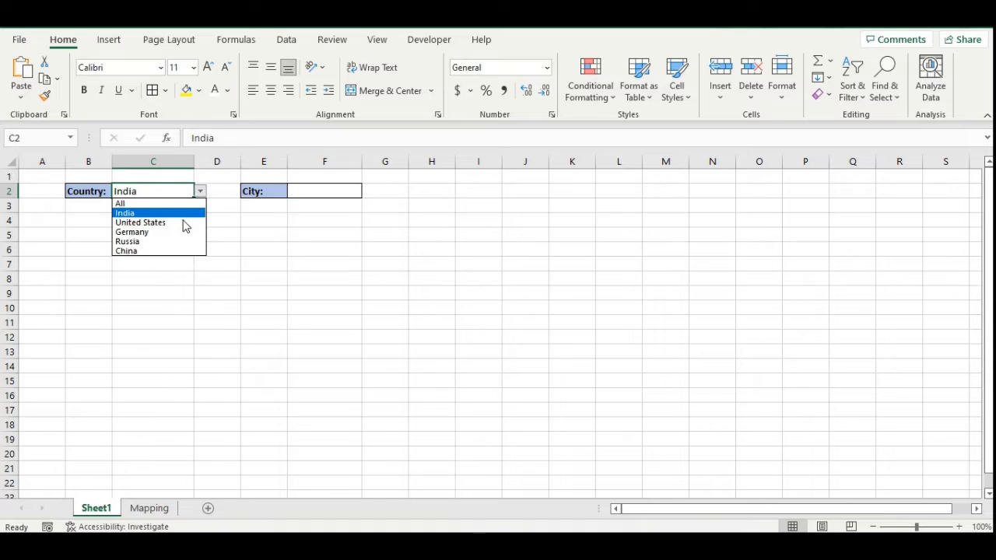
{"action": "left_click", "coordinate": [171, 251]}
{"action": "left_click", "coordinate": [331, 192]}
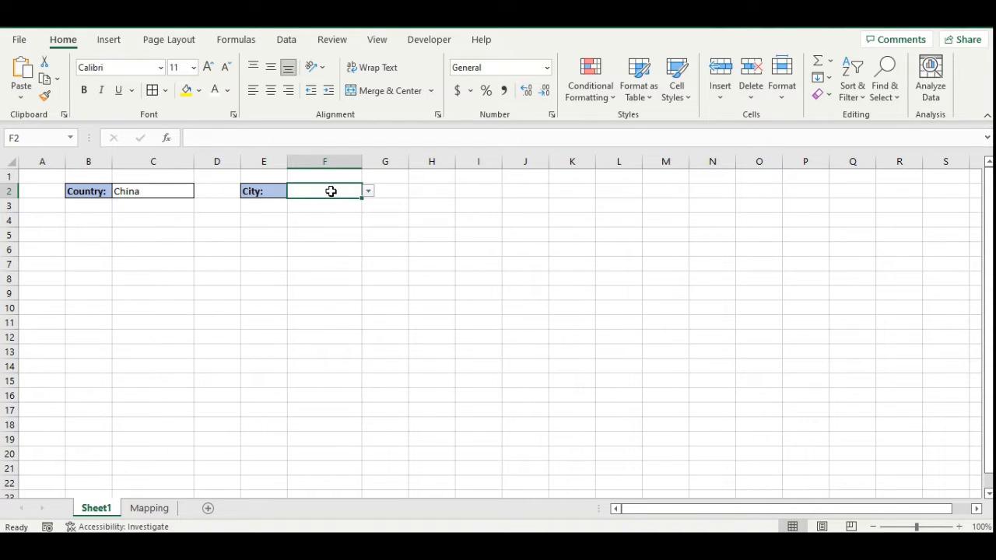
{"action": "left_click", "coordinate": [368, 194]}
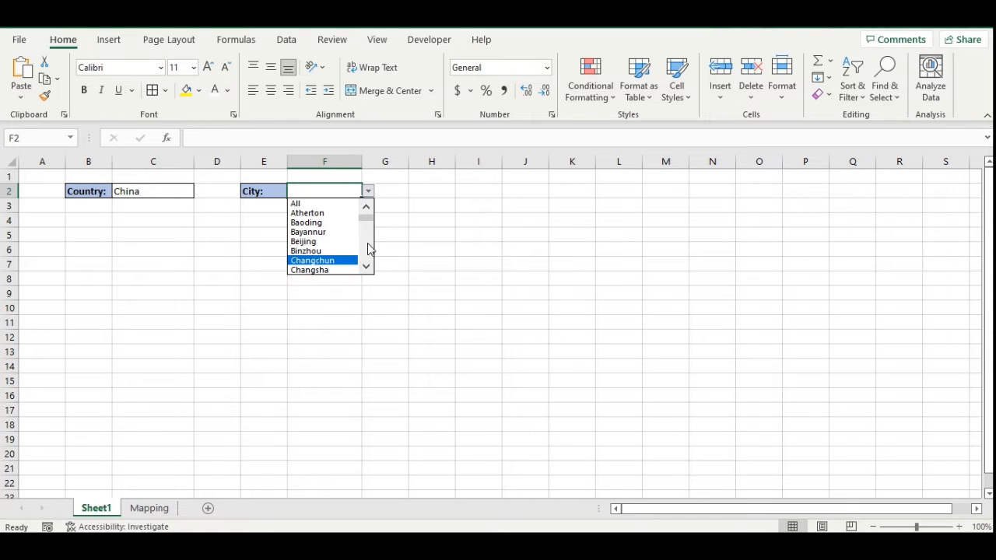
{"action": "left_click", "coordinate": [370, 198]}
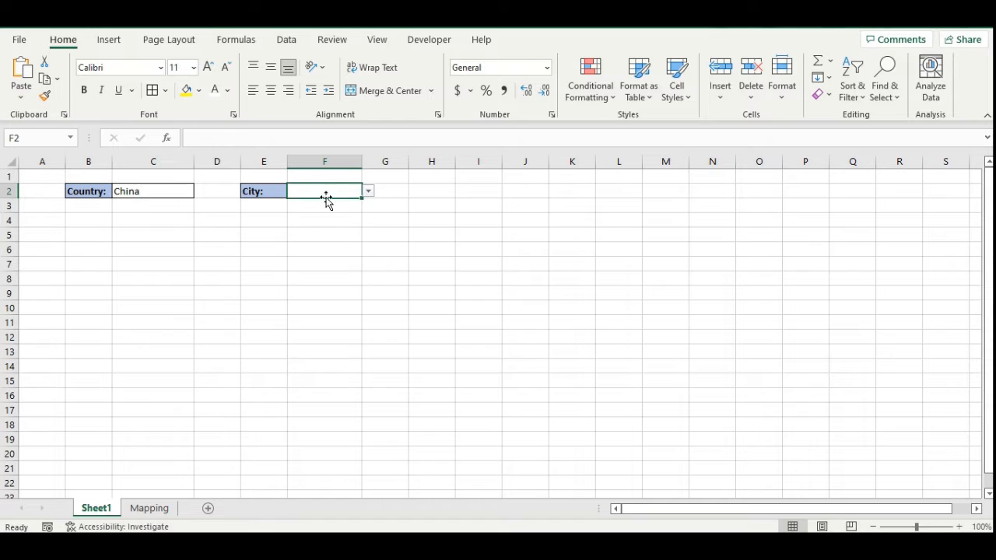
Test the City list in F2 with the Country set to All, and clear the Country cell C2
{"action": "left_click", "coordinate": [159, 198]}
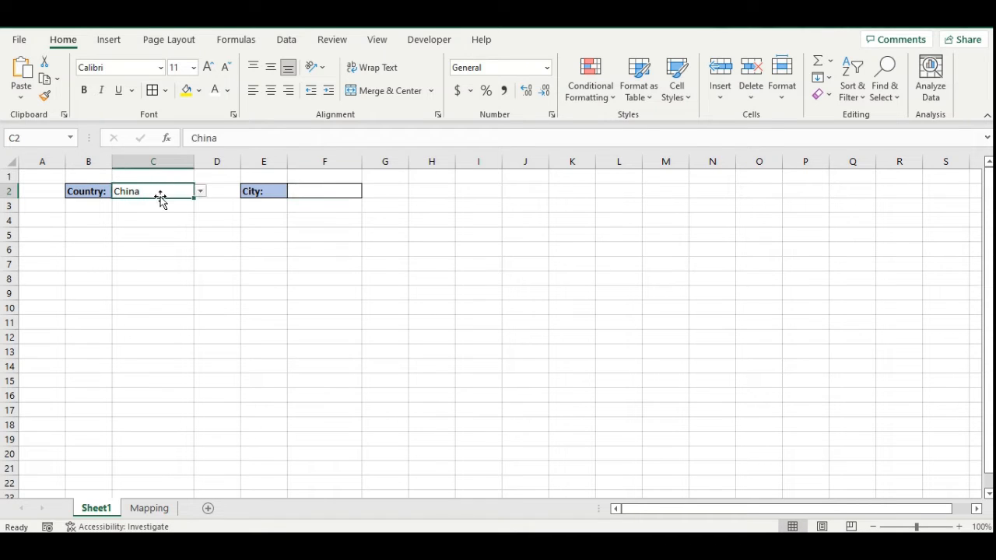
{"action": "left_click", "coordinate": [200, 191]}
{"action": "left_click", "coordinate": [184, 202]}
{"action": "left_click", "coordinate": [314, 193]}
{"action": "left_click", "coordinate": [369, 192]}
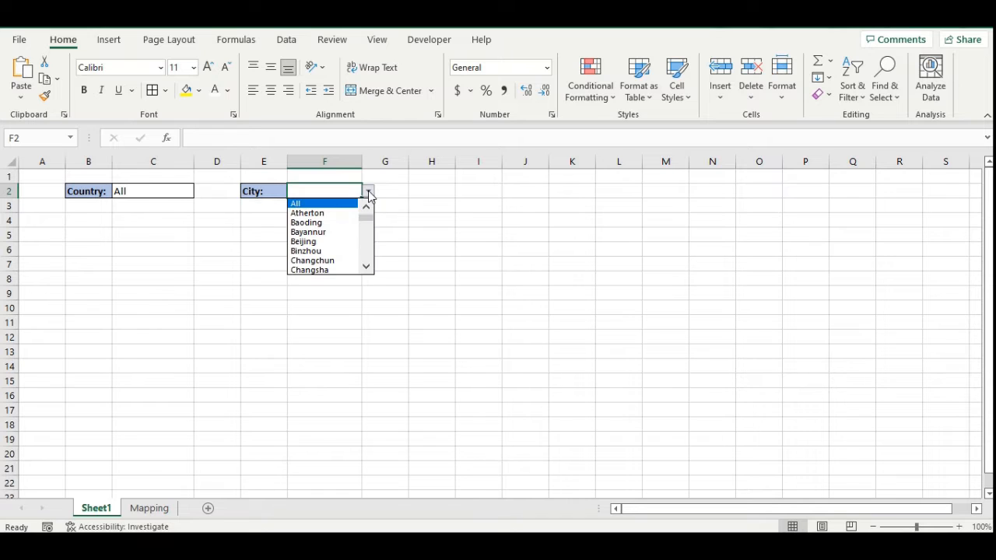
{"action": "scroll", "coordinate": [367, 242], "scroll_direction": "down", "scroll_amount": 15}
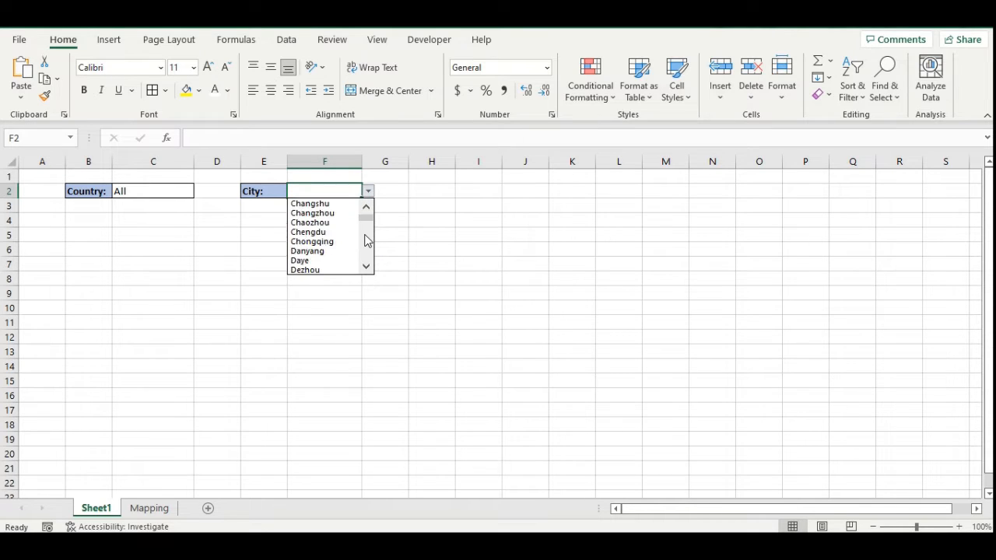
{"action": "scroll", "coordinate": [366, 241], "scroll_direction": "down", "scroll_amount": 4}
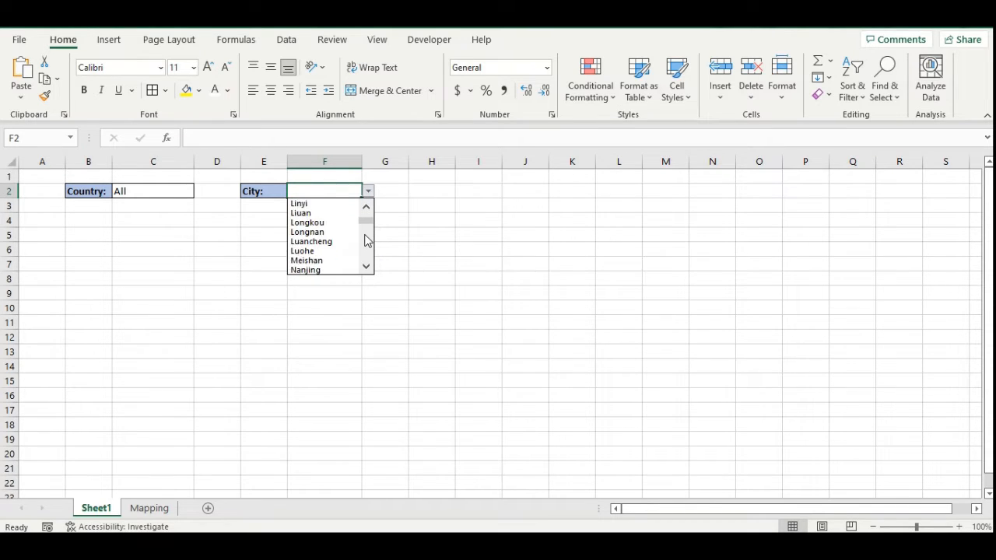
{"action": "scroll", "coordinate": [367, 241], "scroll_direction": "down", "scroll_amount": 12}
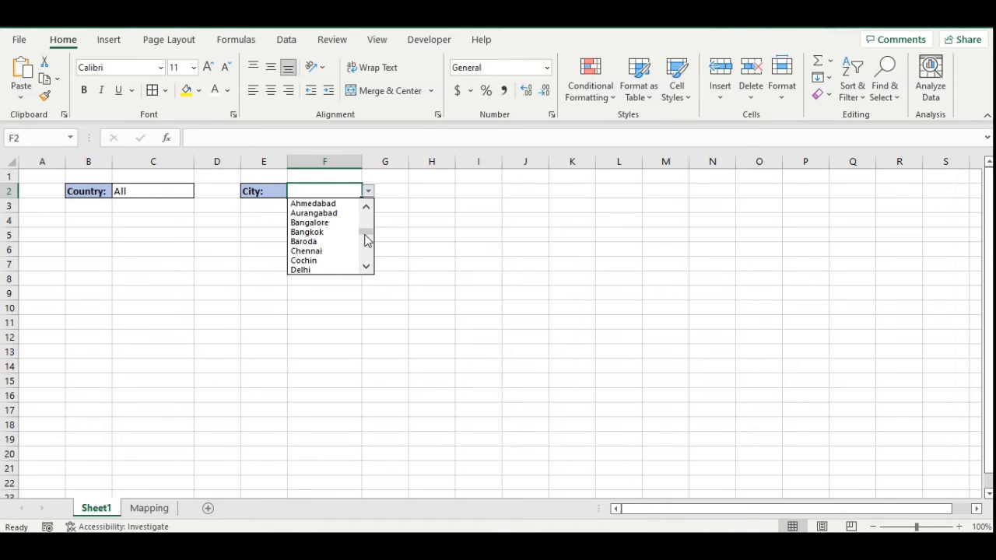
{"action": "left_click", "coordinate": [368, 195]}
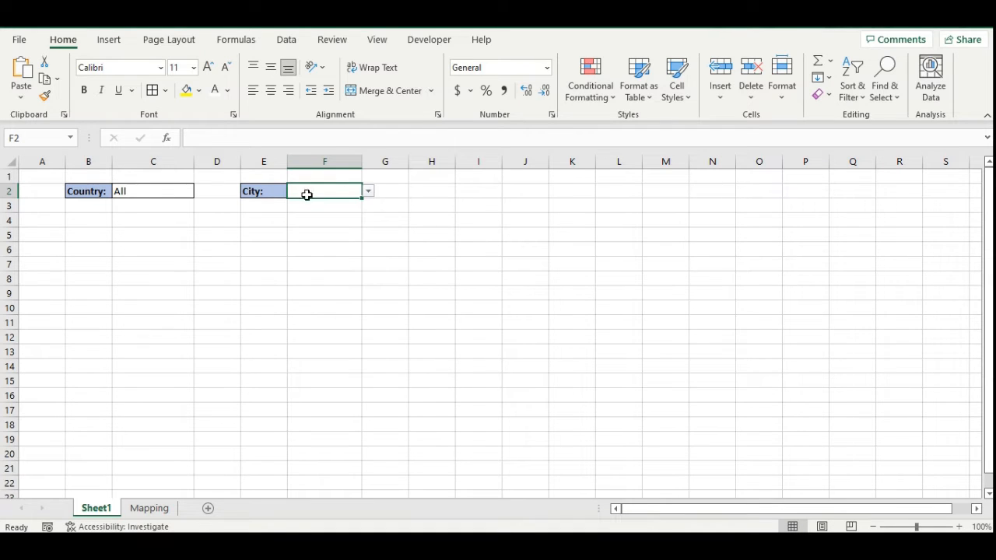
{"action": "left_click", "coordinate": [126, 190]}
{"action": "key", "text": "Delete"}
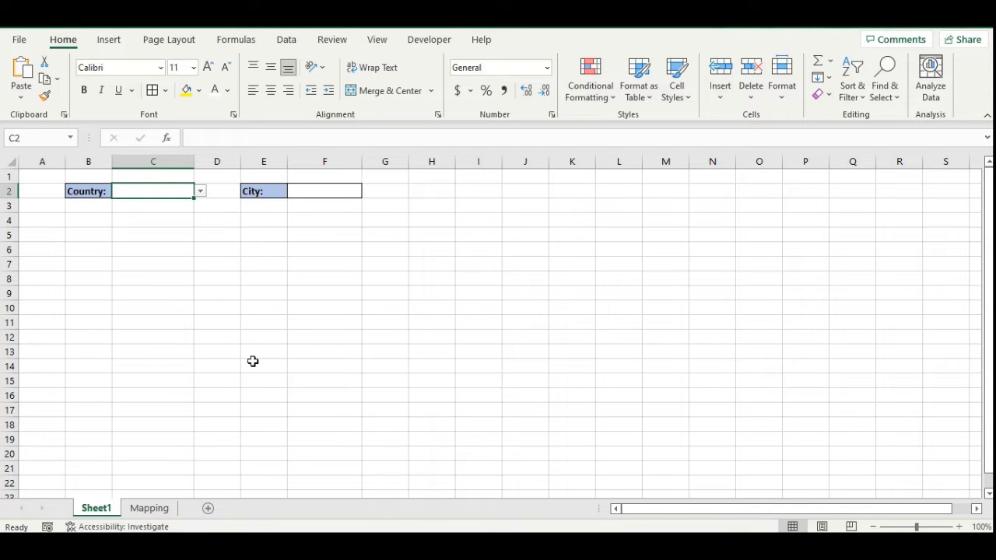
Copy the whole city and Country table from columns A:B of the Mapping sheet and paste it as values starting at H1
{"action": "left_click", "coordinate": [144, 510]}
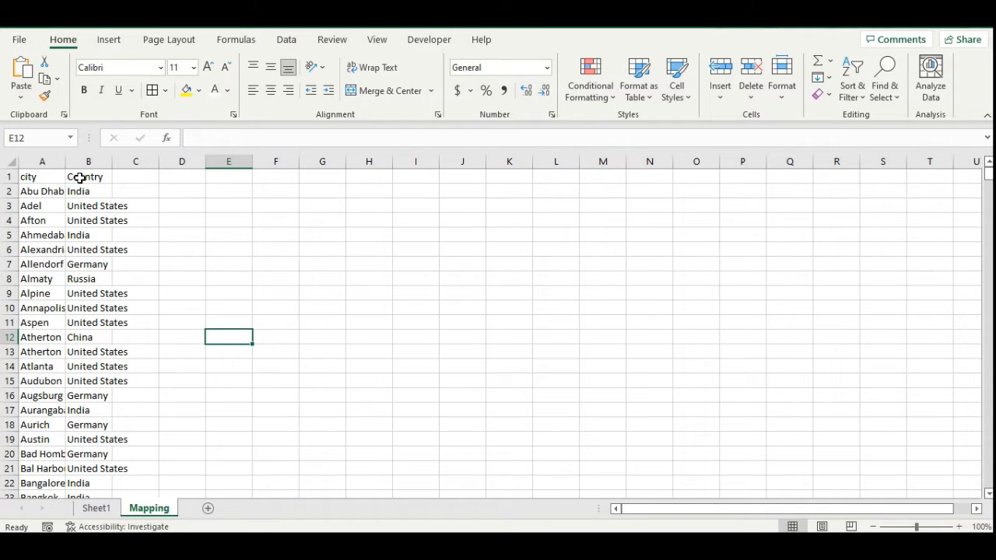
{"action": "left_click", "coordinate": [80, 179]}
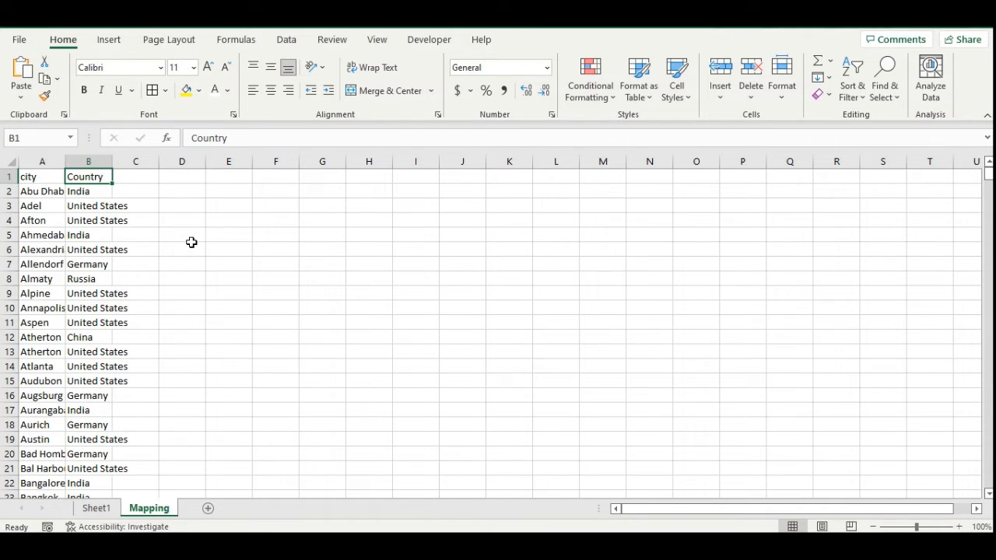
{"action": "key", "text": "ctrl+shift+Down"}
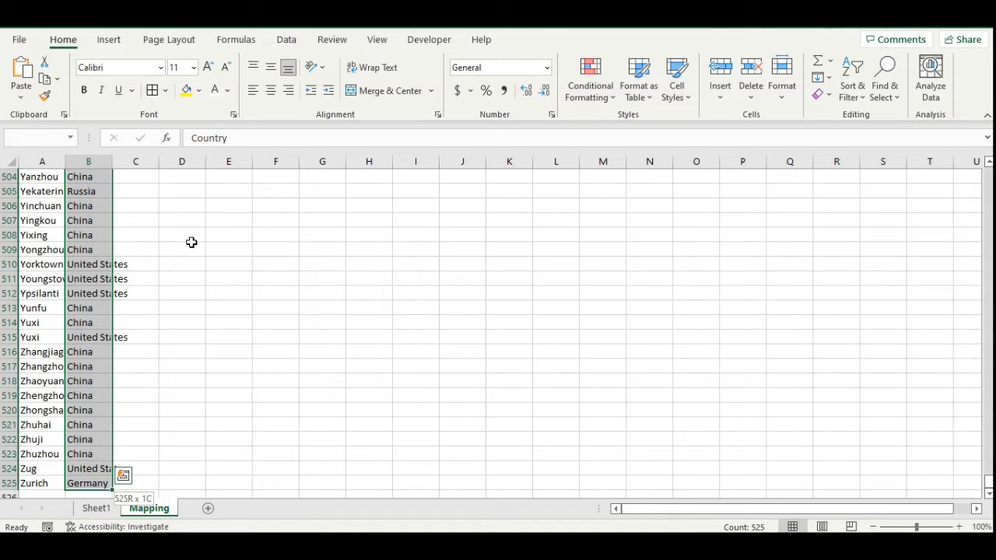
{"action": "key", "text": "ctrl+shift+Left"}
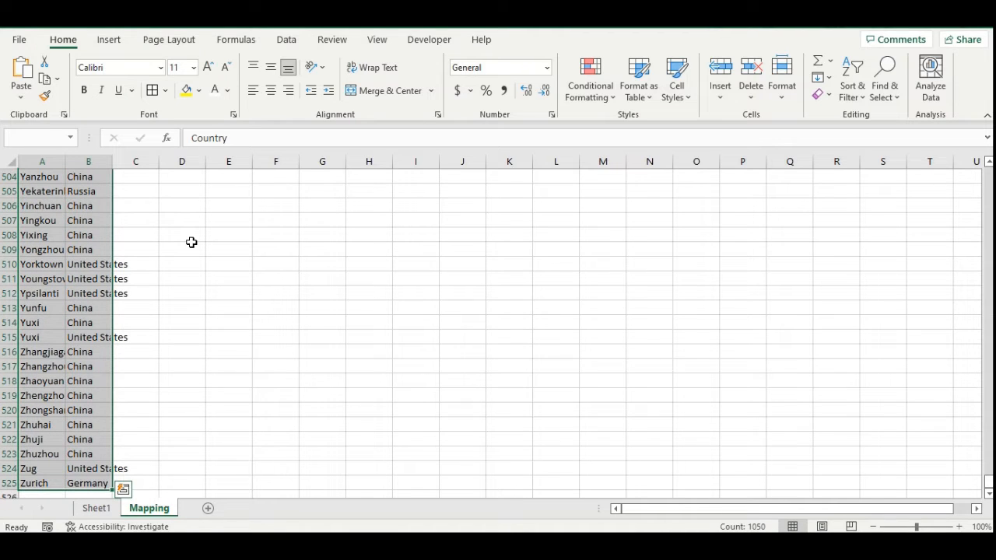
{"action": "key", "text": "ctrl+c"}
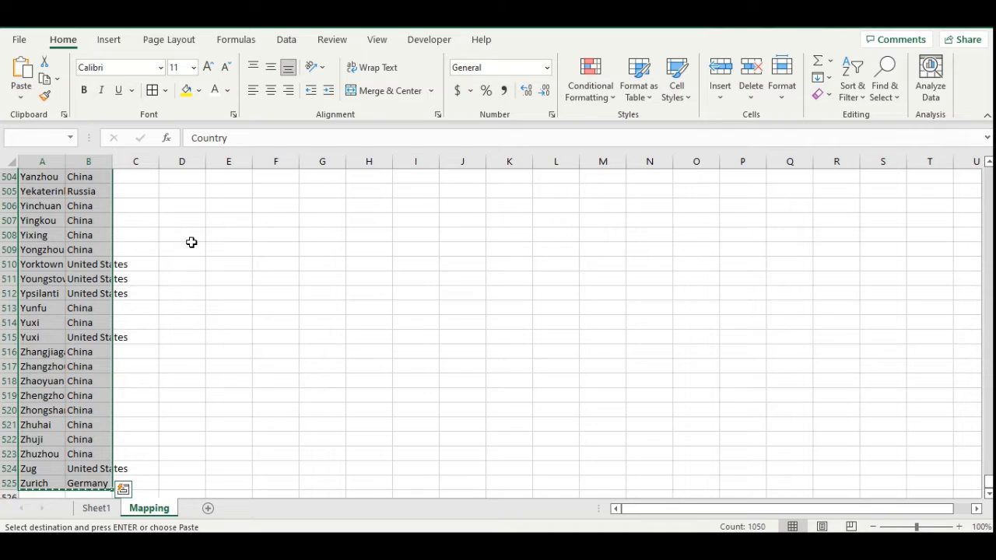
{"action": "key", "text": "ctrl+Up"}
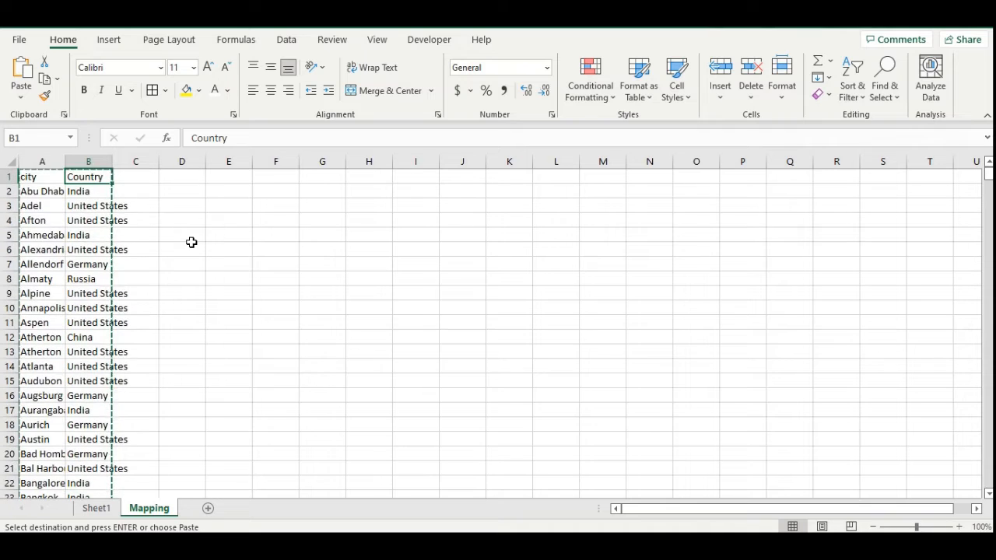
{"action": "left_click", "coordinate": [373, 178]}
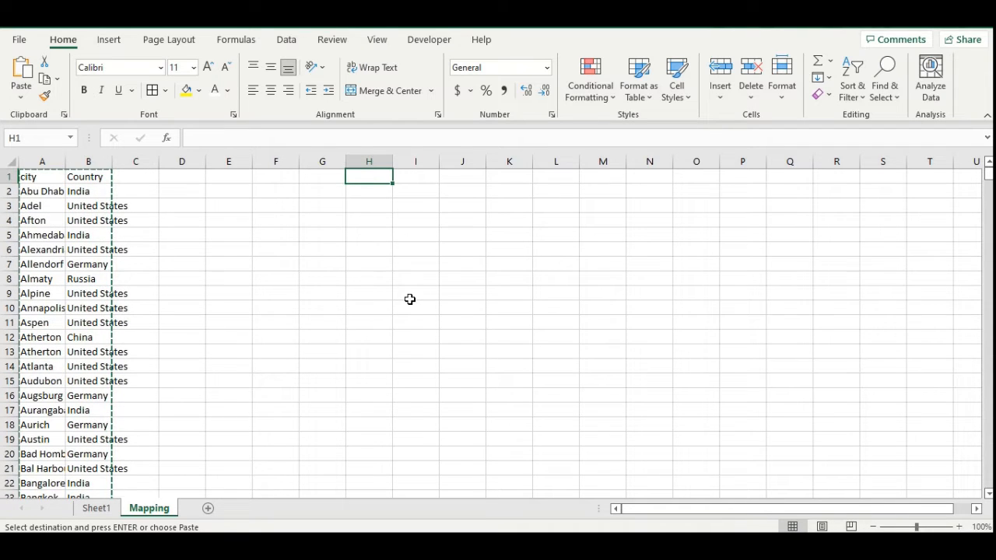
{"action": "key", "text": "alt+e"}
{"action": "key", "text": "s"}
{"action": "key", "text": "v"}
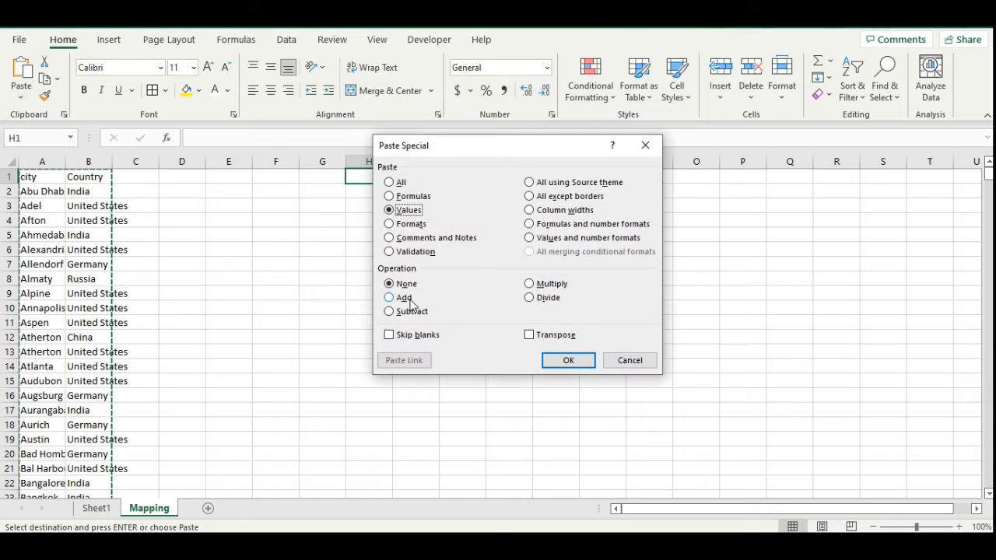
{"action": "left_click", "coordinate": [566, 360]}
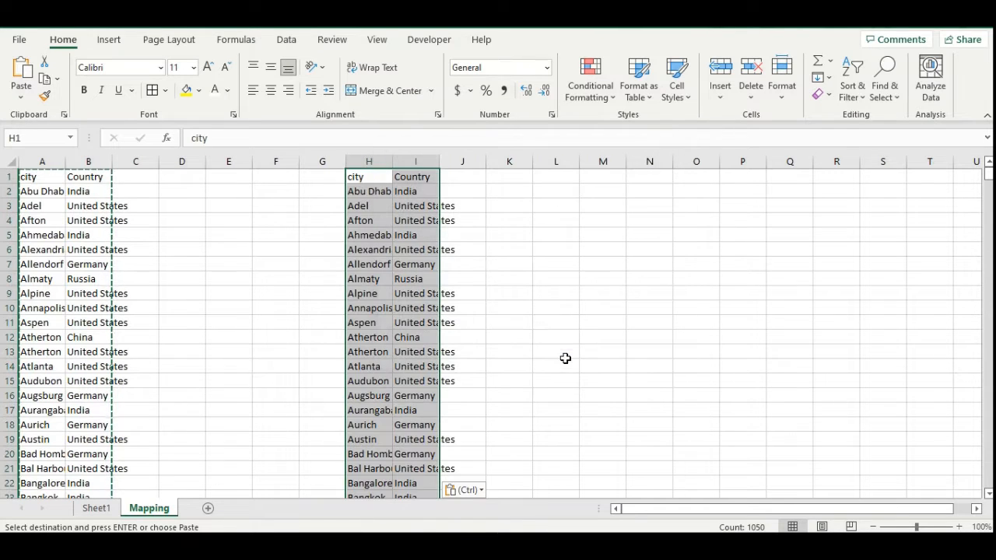
Copy the Country column with its header from column I and paste it as values starting at M1
{"action": "left_click", "coordinate": [415, 178]}
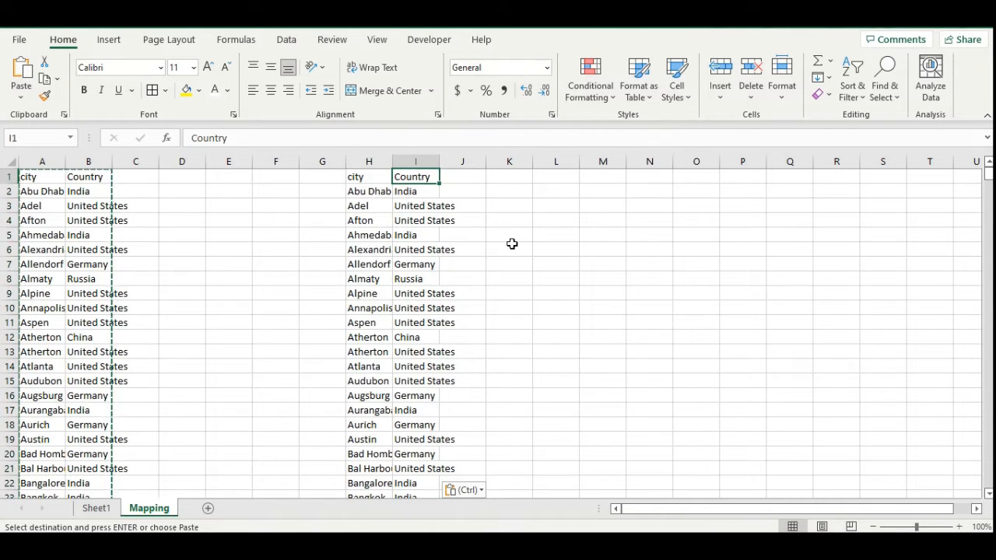
{"action": "key", "text": "ctrl+shift+Down"}
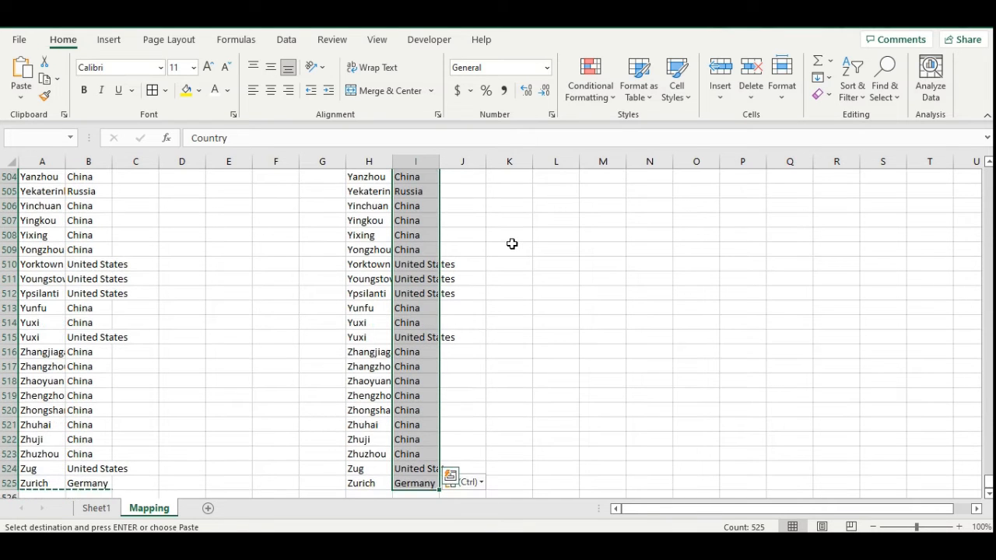
{"action": "key", "text": "ctrl+c"}
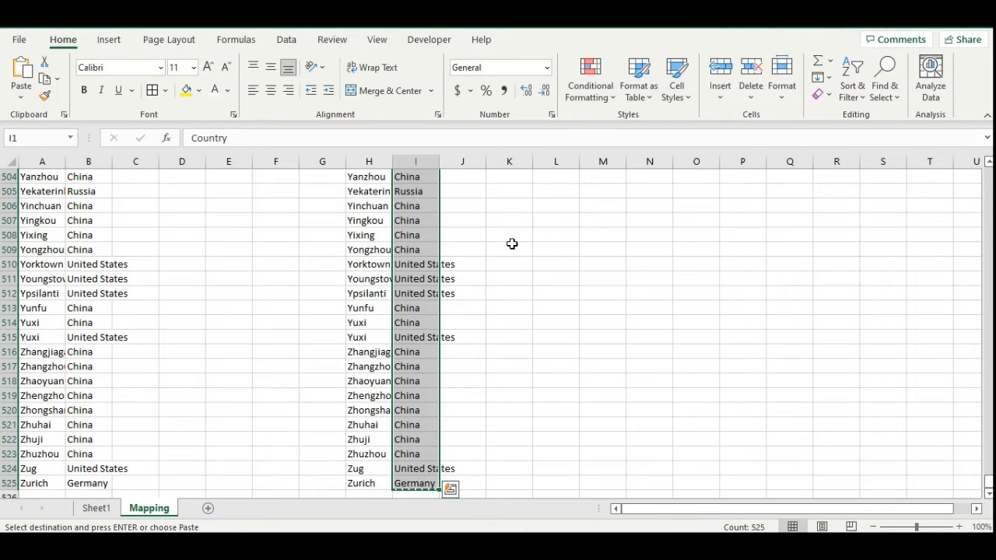
{"action": "scroll", "coordinate": [571, 244], "scroll_direction": "up", "scroll_amount": 4}
{"action": "key", "text": "ctrl+Up"}
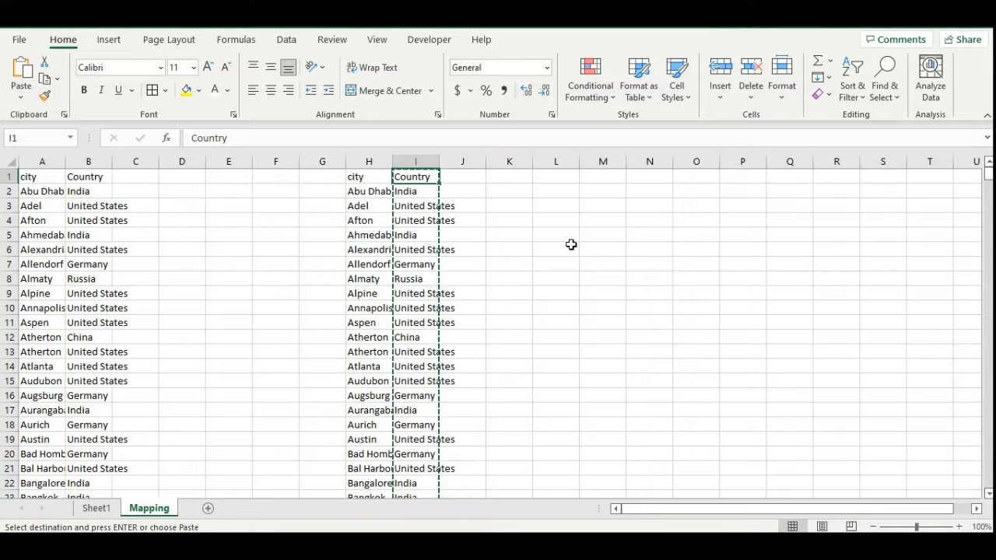
{"action": "key", "text": "Right"}
{"action": "key", "text": "Right"}
{"action": "key", "text": "Right"}
{"action": "key", "text": "Right"}
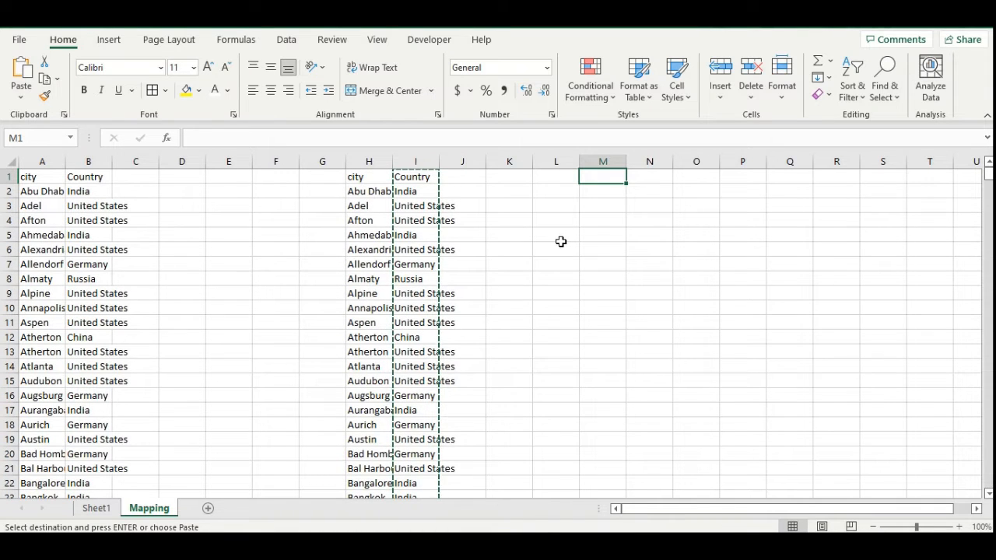
{"action": "key", "text": "alt"}
{"action": "key", "text": "e"}
{"action": "key", "text": "s"}
{"action": "key", "text": "v"}
{"action": "key", "text": "Return"}
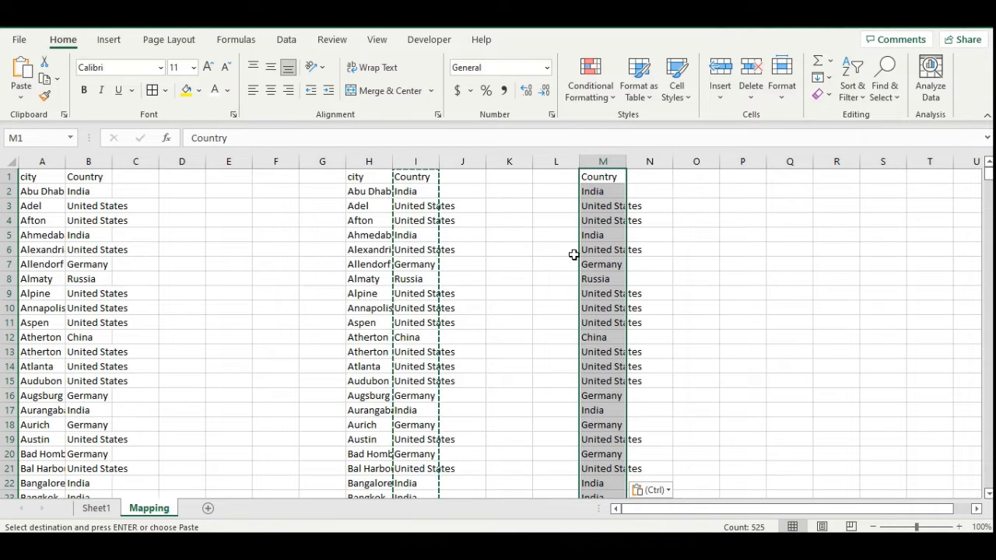
Remove duplicates from the Country list in column M, treating the first row as a header
{"action": "left_click", "coordinate": [287, 43]}
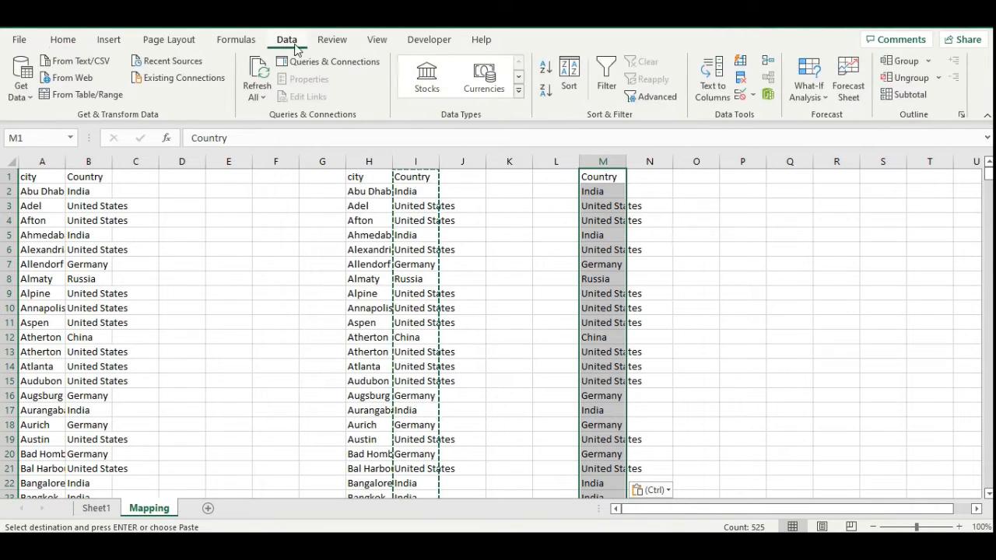
{"action": "left_click", "coordinate": [743, 82]}
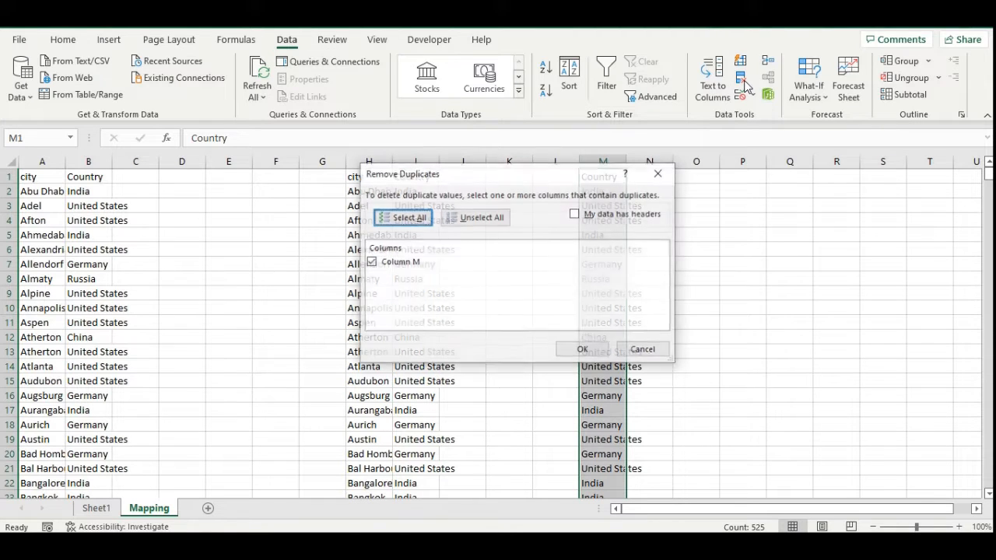
{"action": "left_click", "coordinate": [575, 214]}
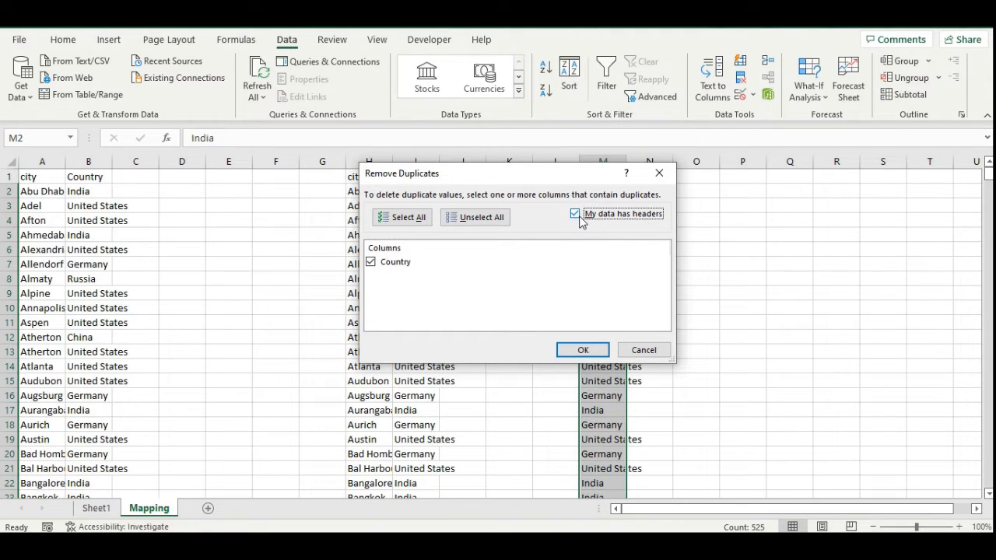
{"action": "left_click", "coordinate": [578, 355]}
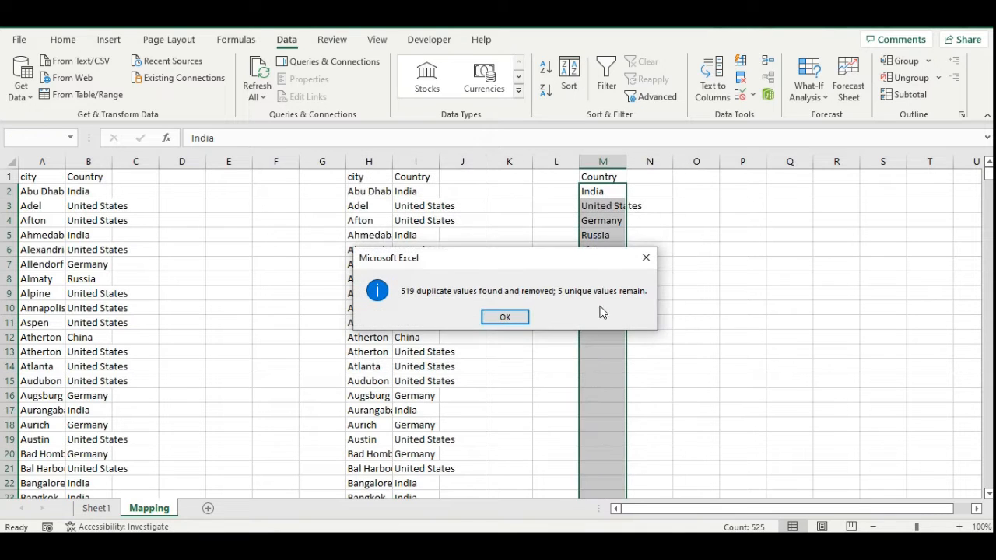
{"action": "left_click", "coordinate": [507, 318]}
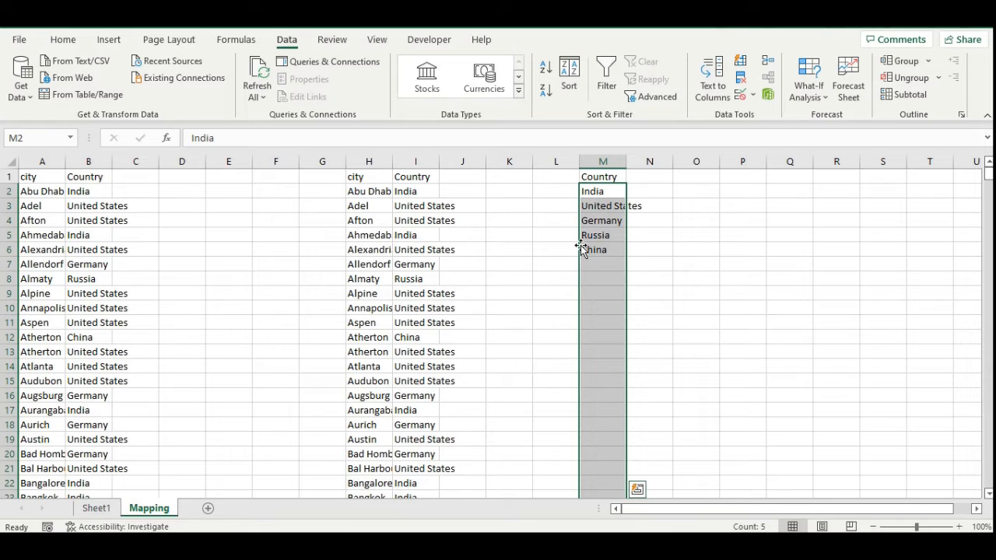
Make the Country header in M1 bold
{"action": "left_click", "coordinate": [602, 177]}
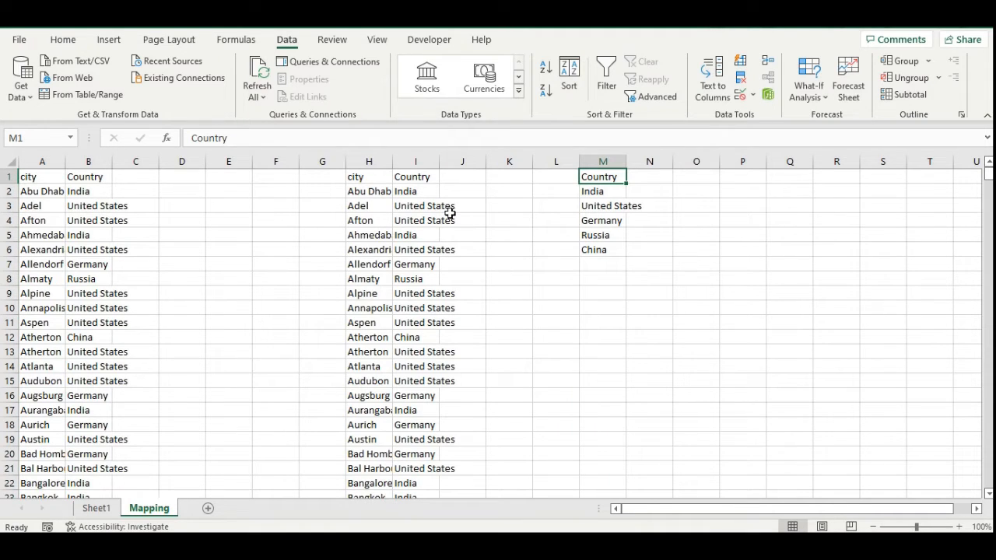
{"action": "key", "text": "ctrl+b"}
Copy the city column with its header from column H and paste it as values starting at P1
{"action": "left_click", "coordinate": [367, 178]}
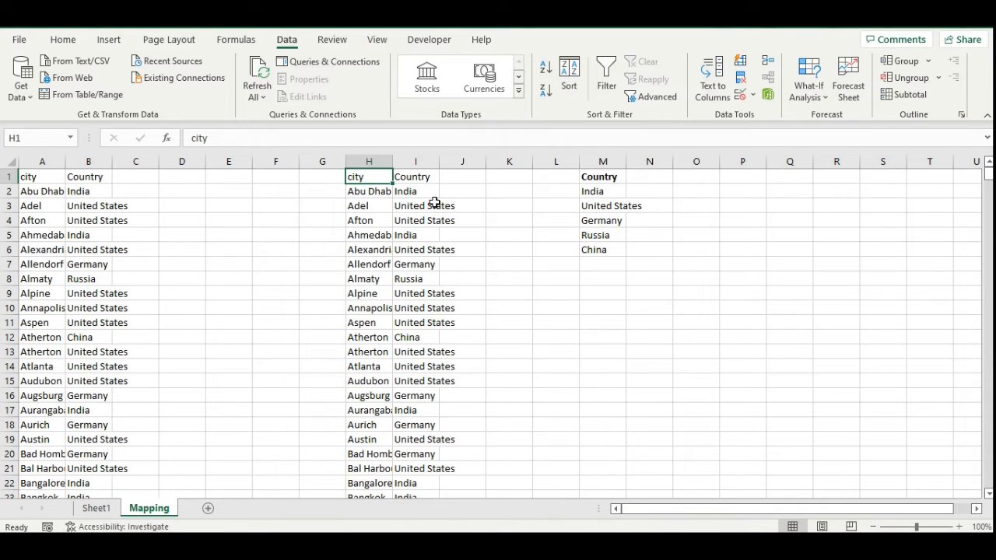
{"action": "key", "text": "ctrl+shift+Down"}
{"action": "key", "text": "ctrl+c"}
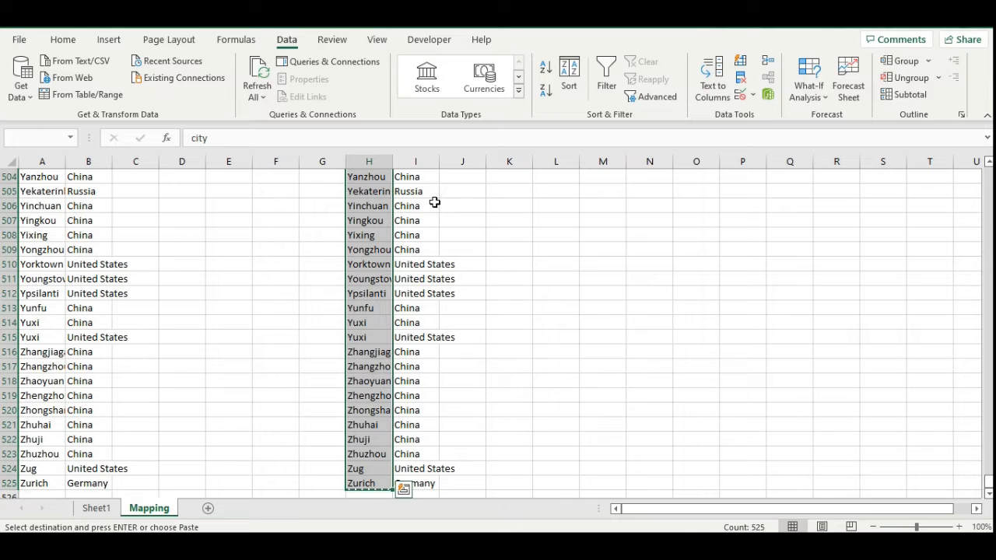
{"action": "key", "text": "ctrl+Up"}
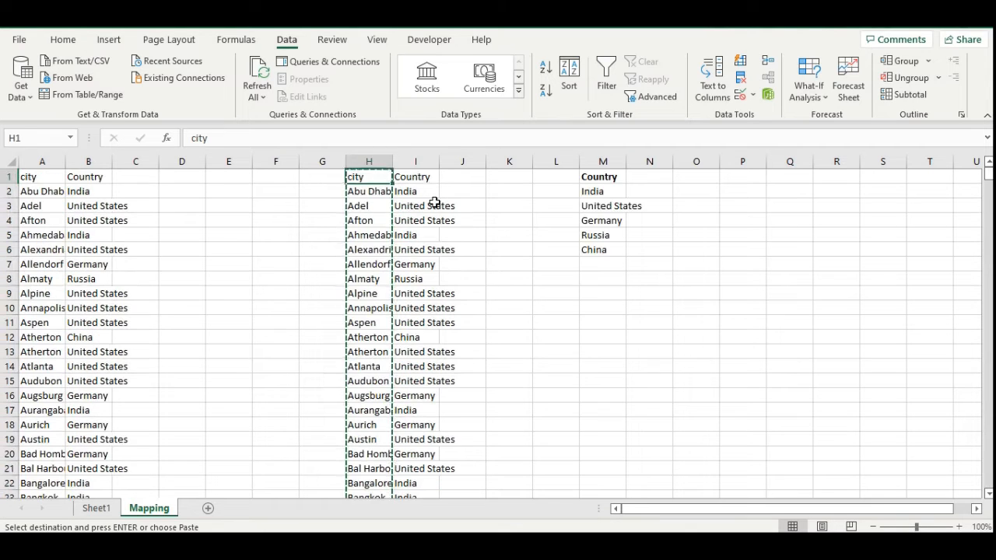
{"action": "key", "text": "Right"}
{"action": "key", "text": "Right"}
{"action": "key", "text": "Right"}
{"action": "key", "text": "Right"}
{"action": "key", "text": "Right"}
{"action": "key", "text": "Right"}
{"action": "key", "text": "Right"}
{"action": "key", "text": "Right"}
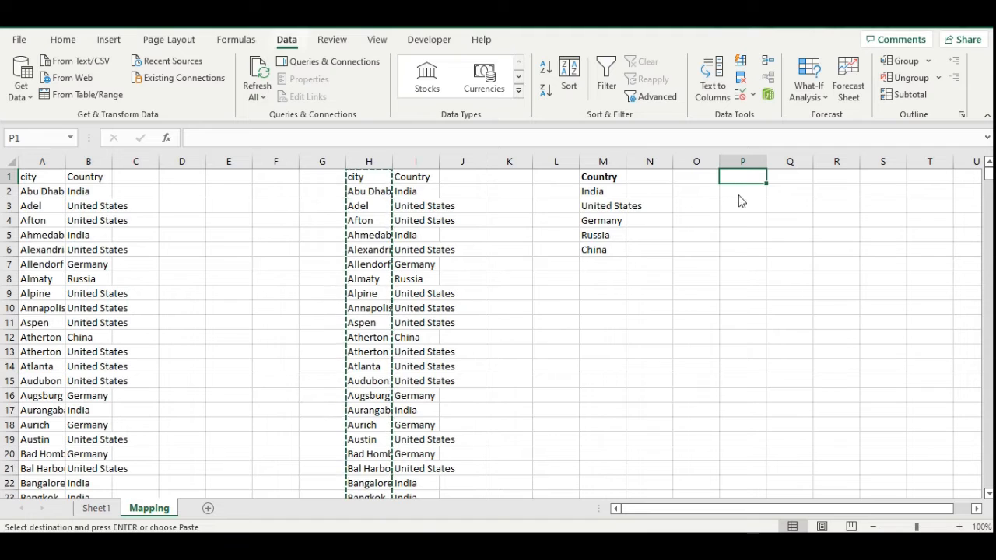
{"action": "key", "text": "ctrl+alt+v"}
{"action": "key", "text": "v"}
{"action": "key", "text": "Return"}
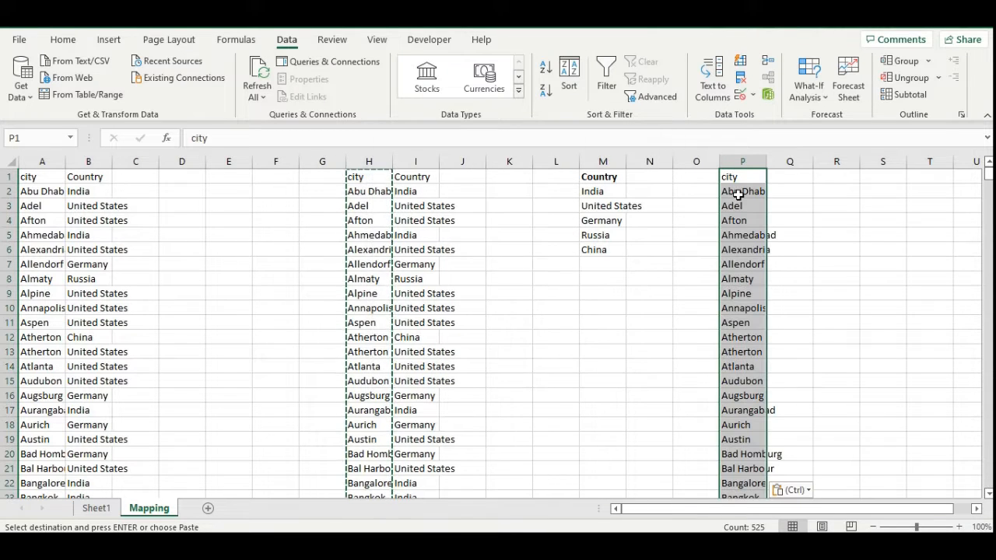
Bold the city header in P1 and remove duplicates from the city list in column P, treating the first row as a header
{"action": "left_click", "coordinate": [736, 177]}
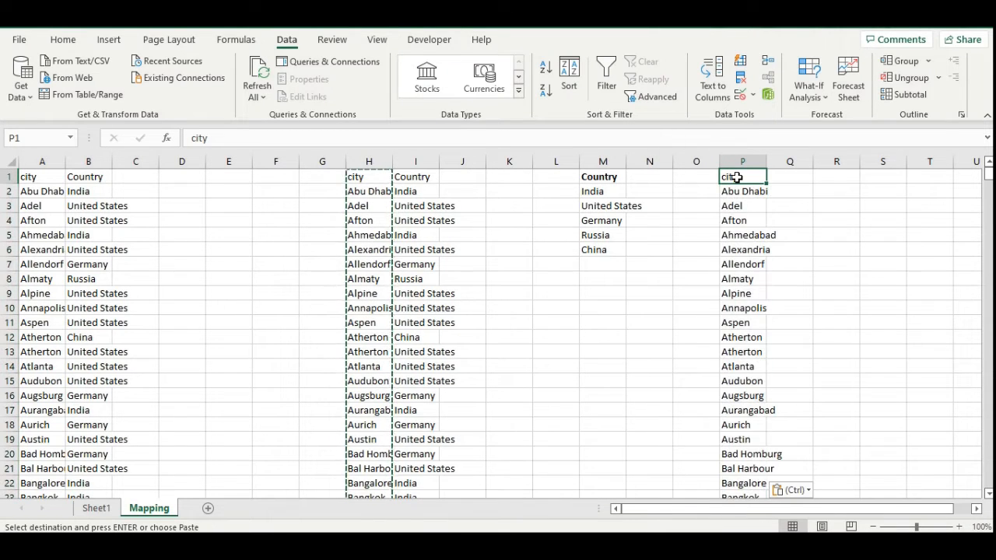
{"action": "key", "text": "Escape"}
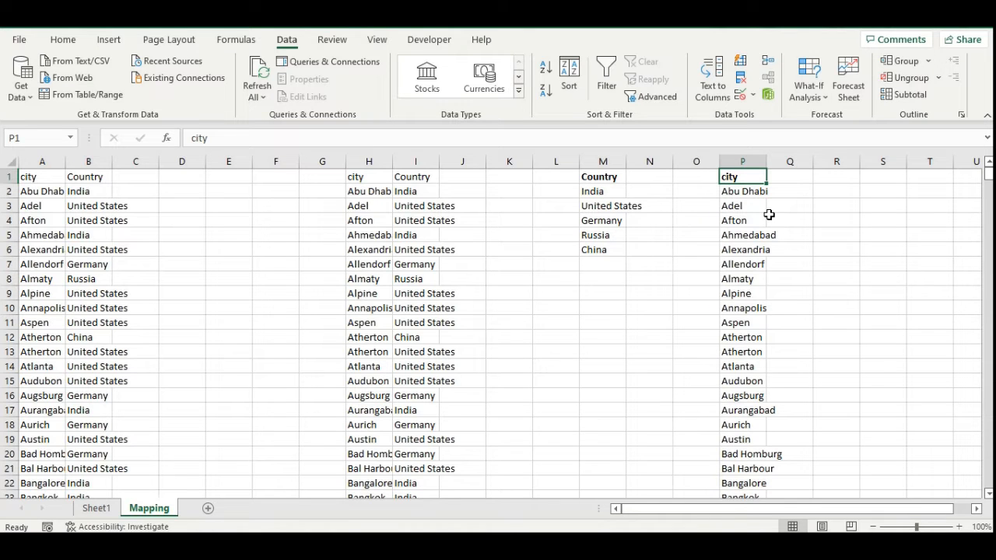
{"action": "key", "text": "ctrl+shift+Down"}
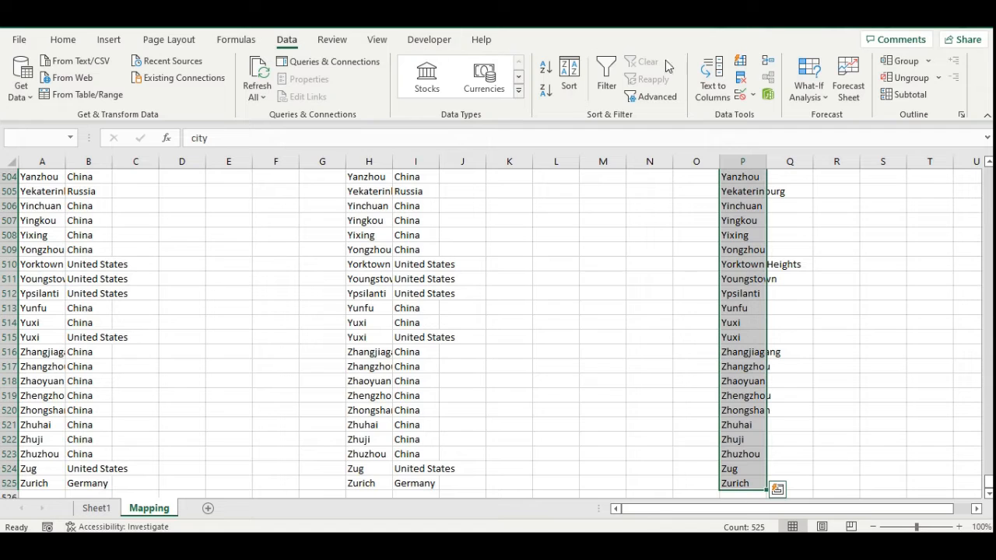
{"action": "left_click", "coordinate": [741, 81]}
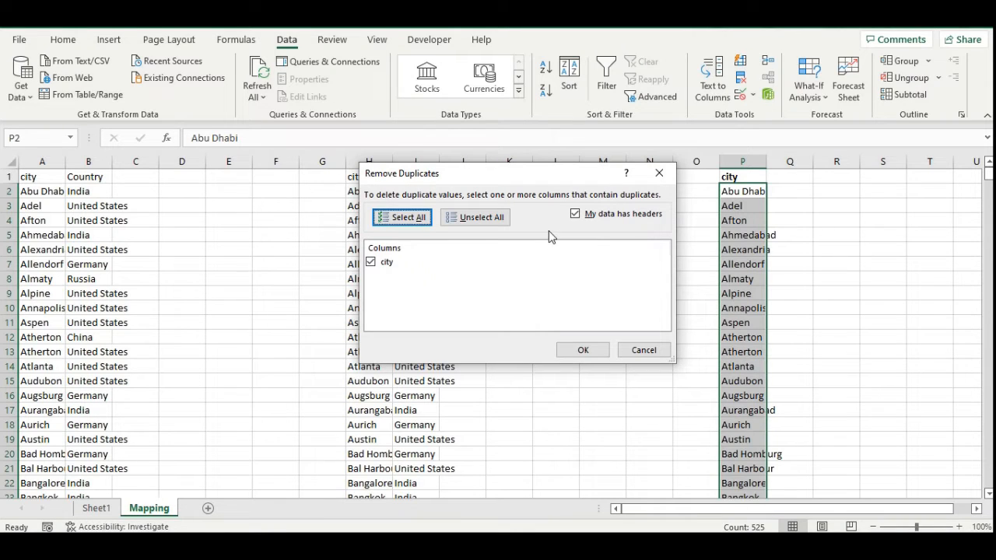
{"action": "left_click", "coordinate": [585, 349]}
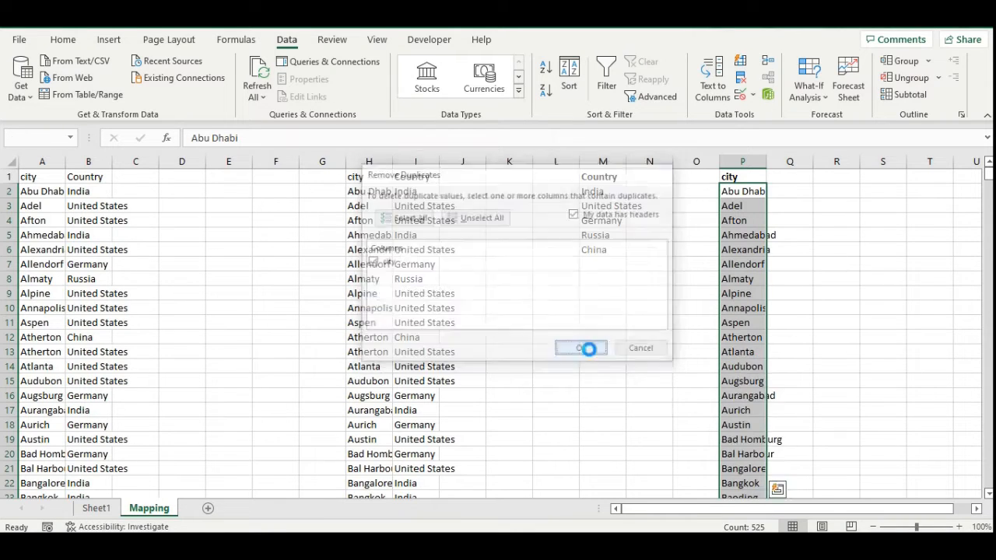
{"action": "left_click", "coordinate": [505, 318]}
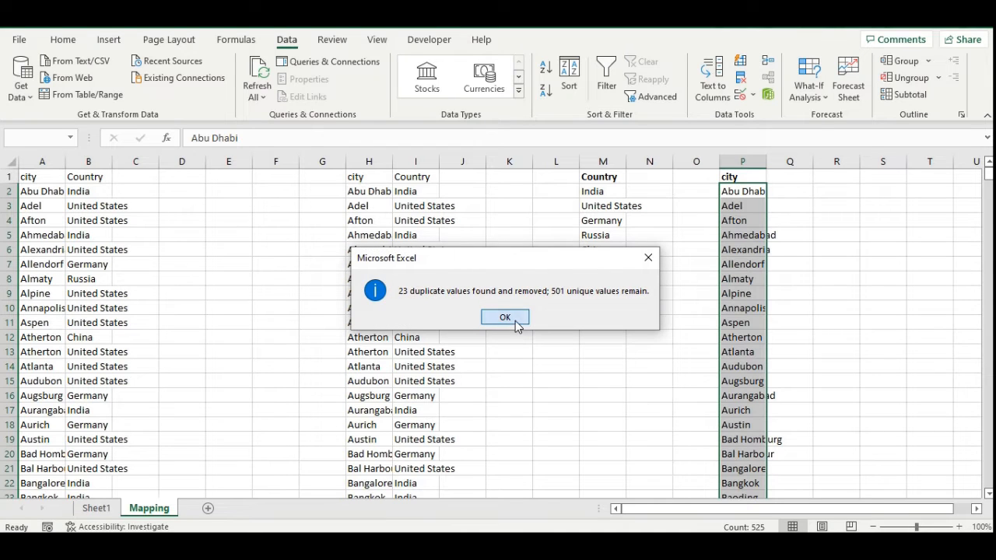
{"action": "left_click", "coordinate": [742, 192]}
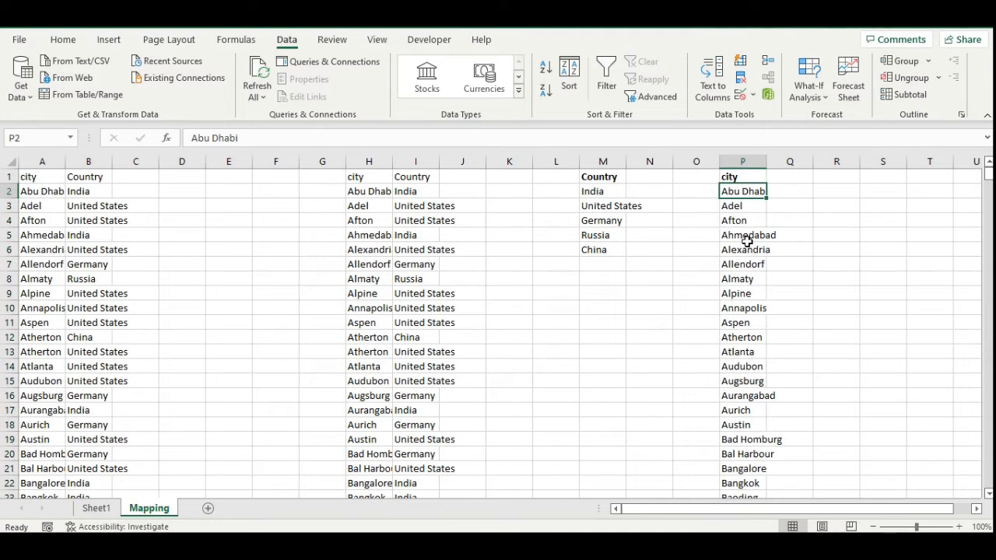
{"action": "key", "text": "Down"}
{"action": "key", "text": "Down"}
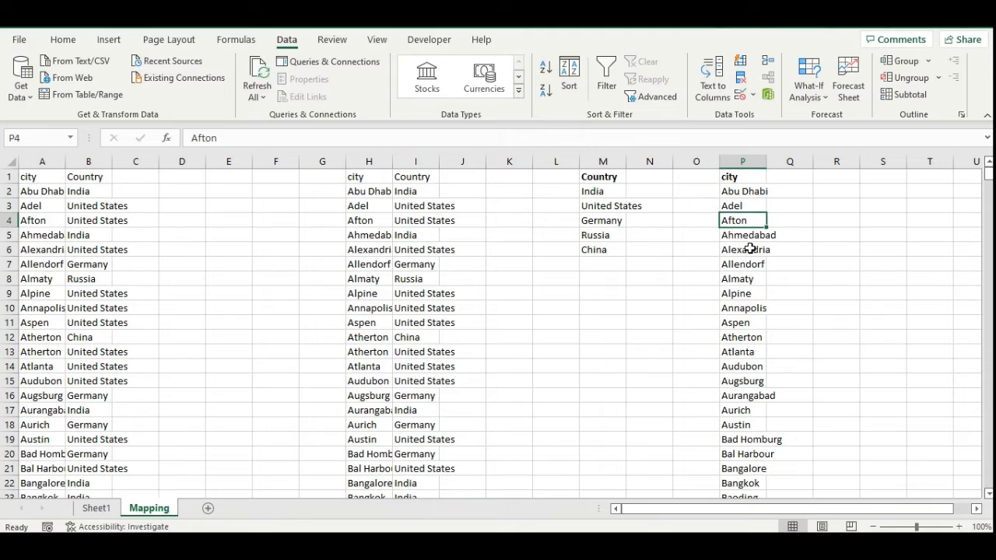
{"action": "key", "text": "Right"}
{"action": "key", "text": "Right"}
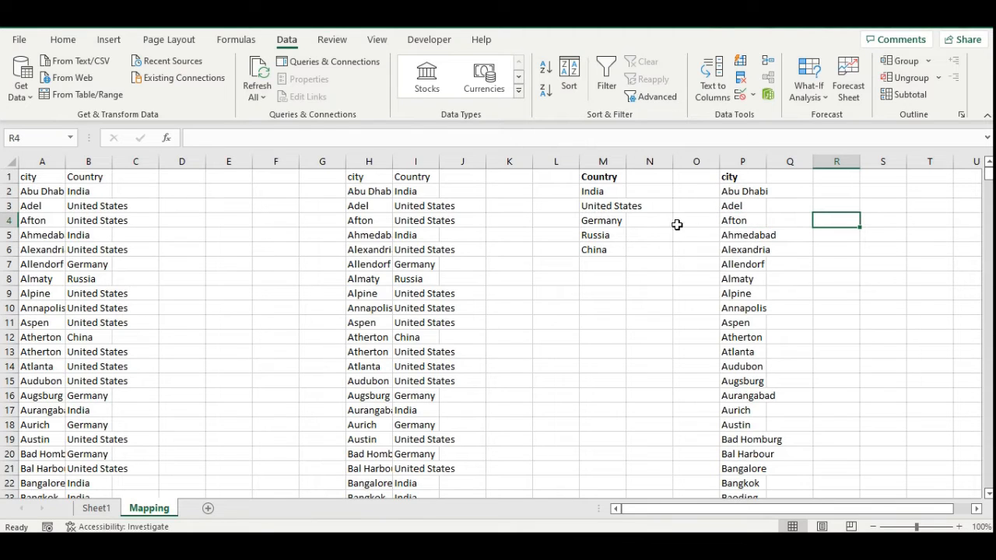
Insert blank cells at M2:P2, shifting the existing Country and city lists down
{"action": "left_click_drag", "start_coordinate": [596, 191], "coordinate": [740, 194]}
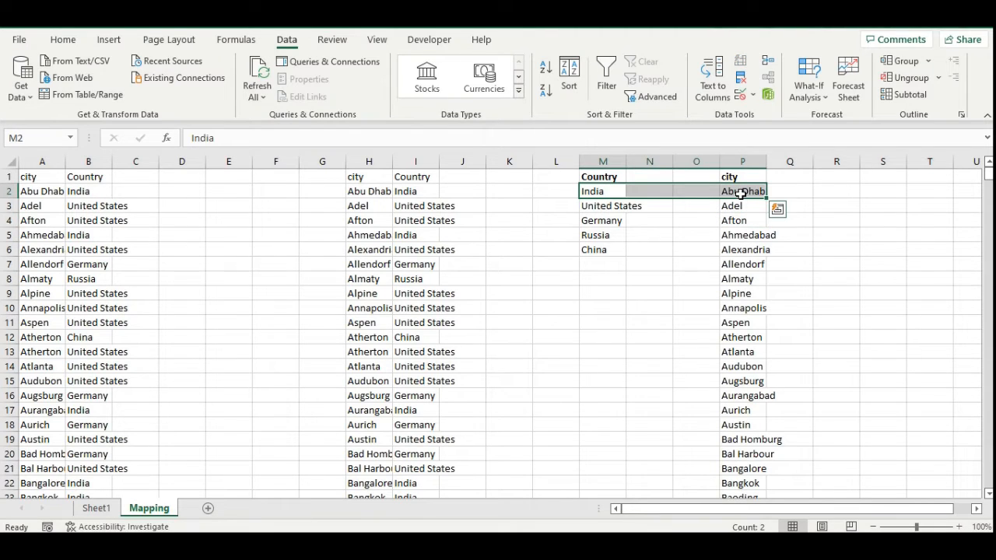
{"action": "key", "text": "ctrl+shift+plus"}
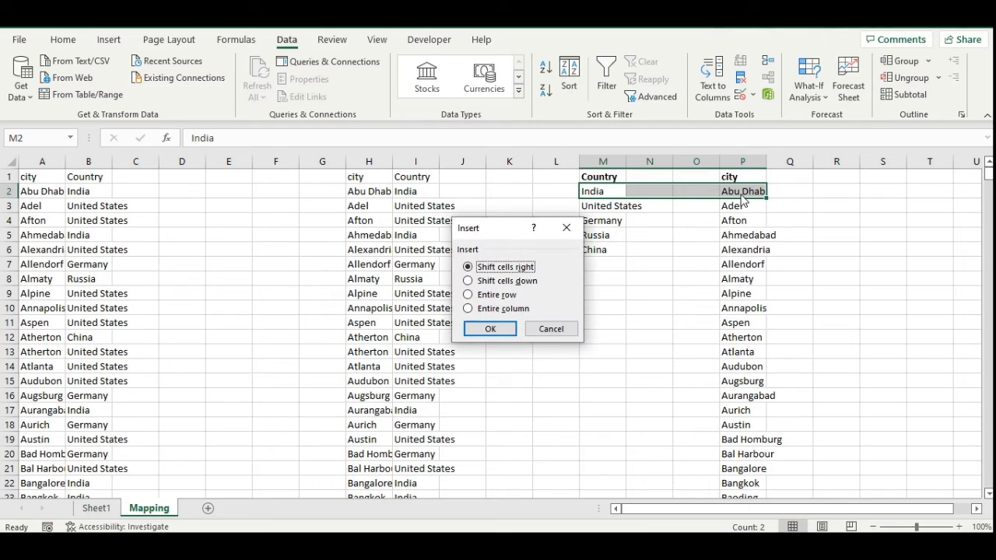
{"action": "key", "text": "Down"}
{"action": "key", "text": "Return"}
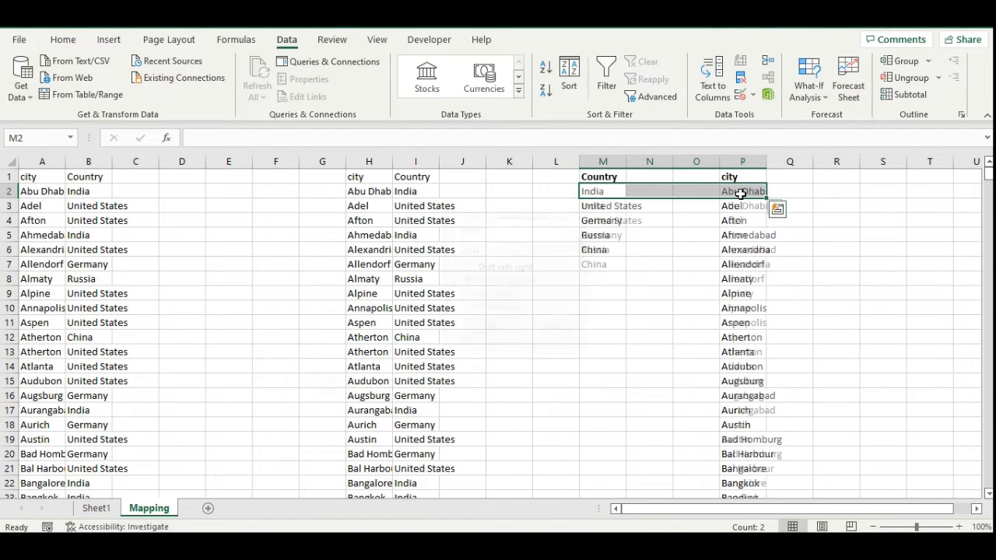
Enter All as the first entry of both lists, in M2 under Country and in P2 under city
{"action": "left_click", "coordinate": [599, 193]}
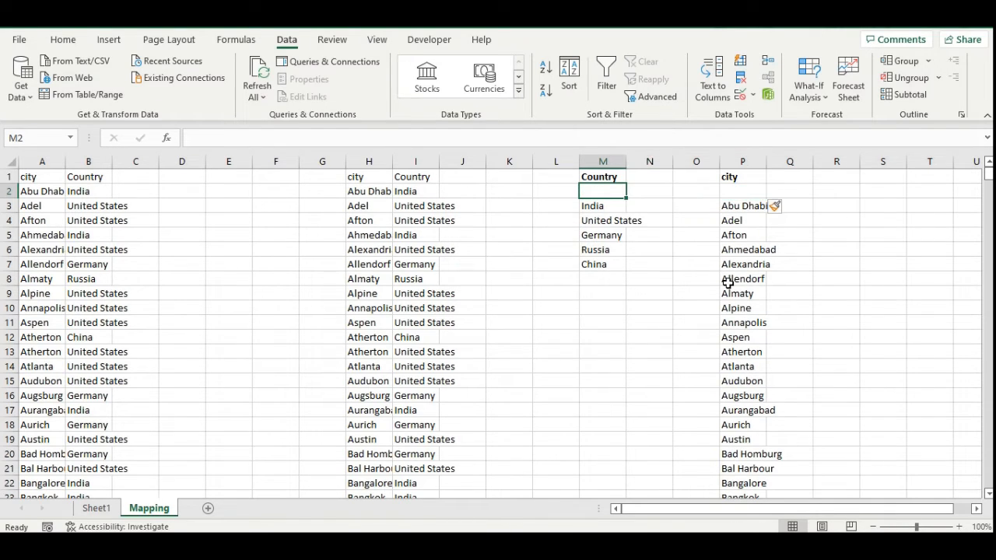
{"action": "type", "text": "All"}
{"action": "key", "text": "Return"}
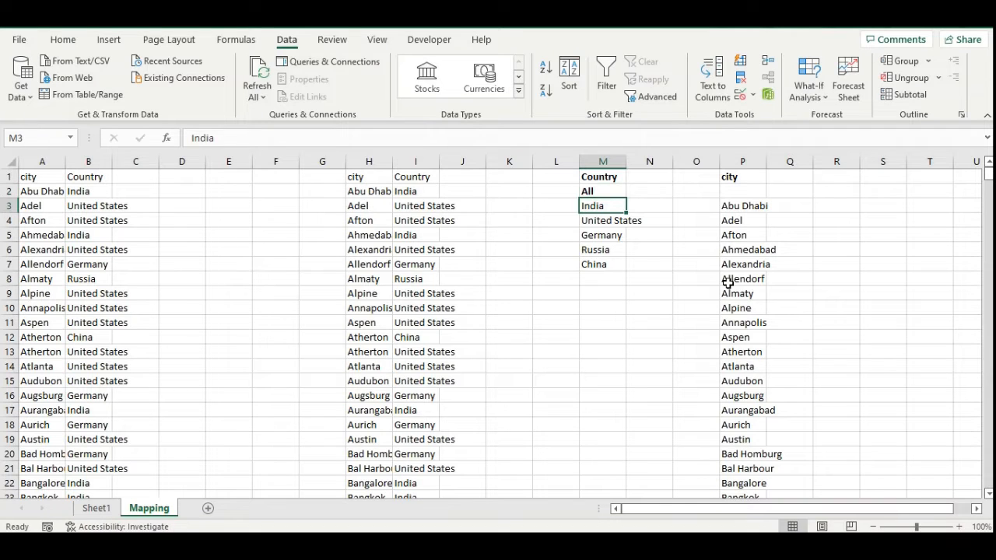
{"action": "key", "text": "Up"}
{"action": "key", "text": "Right"}
{"action": "key", "text": "Right"}
{"action": "key", "text": "Right"}
{"action": "type", "text": "All"}
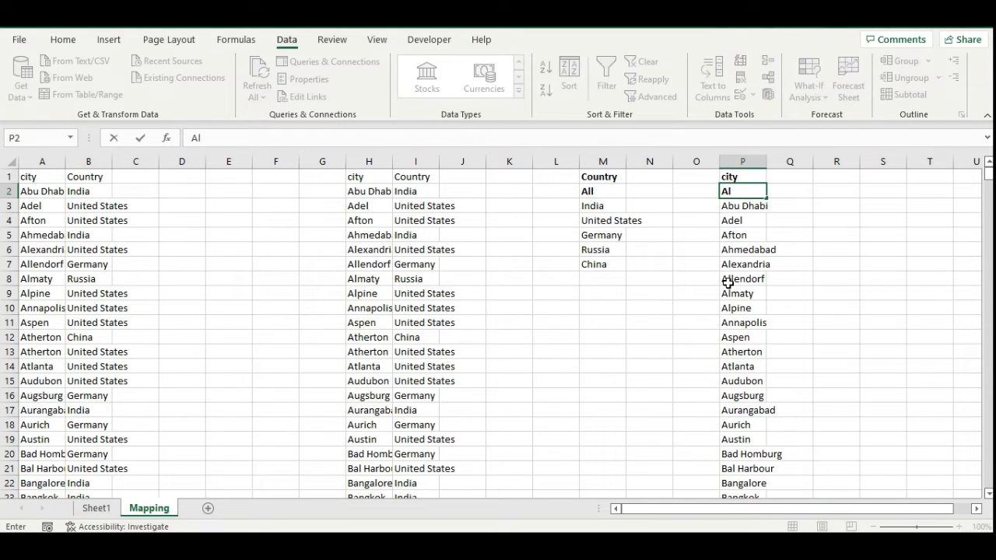
{"action": "key", "text": "Delete"}
{"action": "key", "text": "Return"}
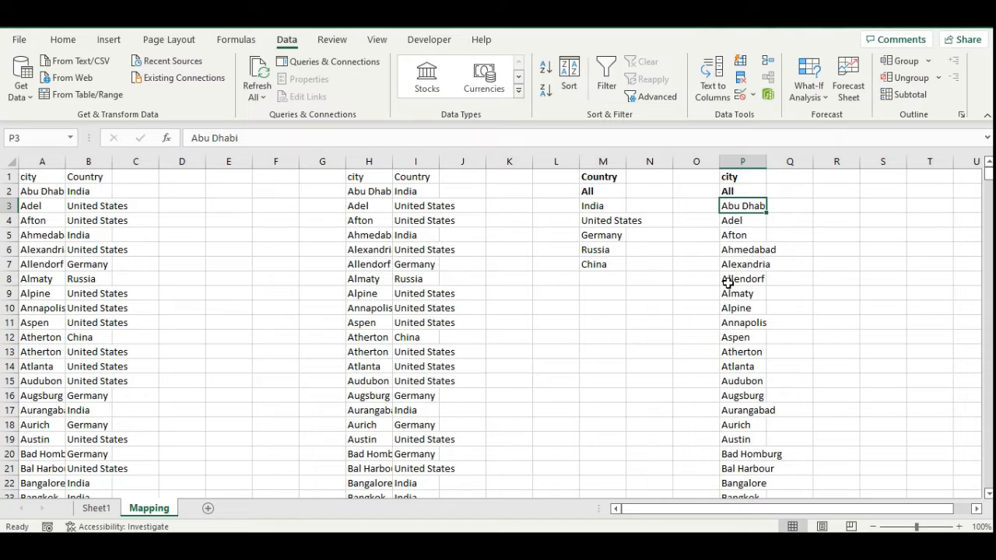
Make the city and Country headers in H1:I1 bold
{"action": "left_click", "coordinate": [374, 178]}
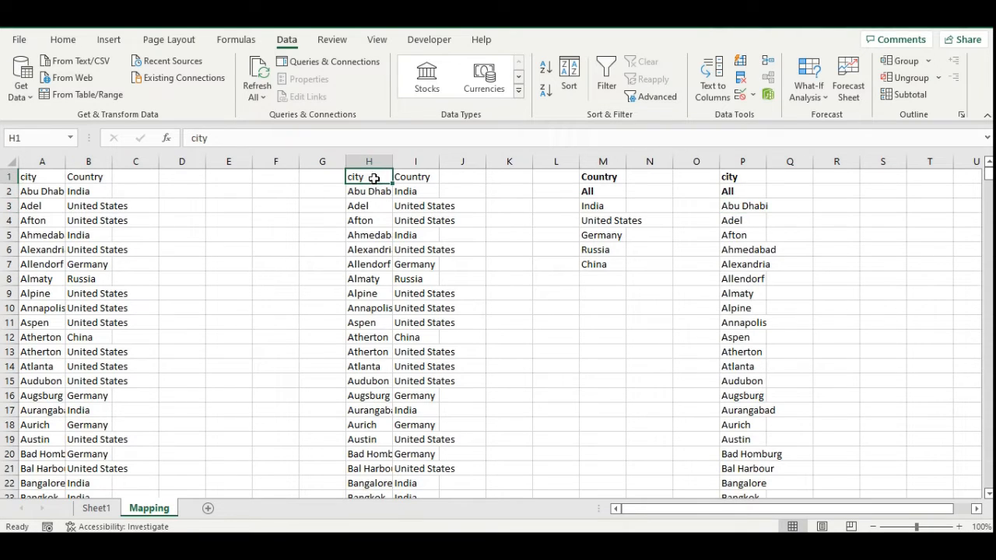
{"action": "left_click_drag", "start_coordinate": [374, 178], "coordinate": [399, 176]}
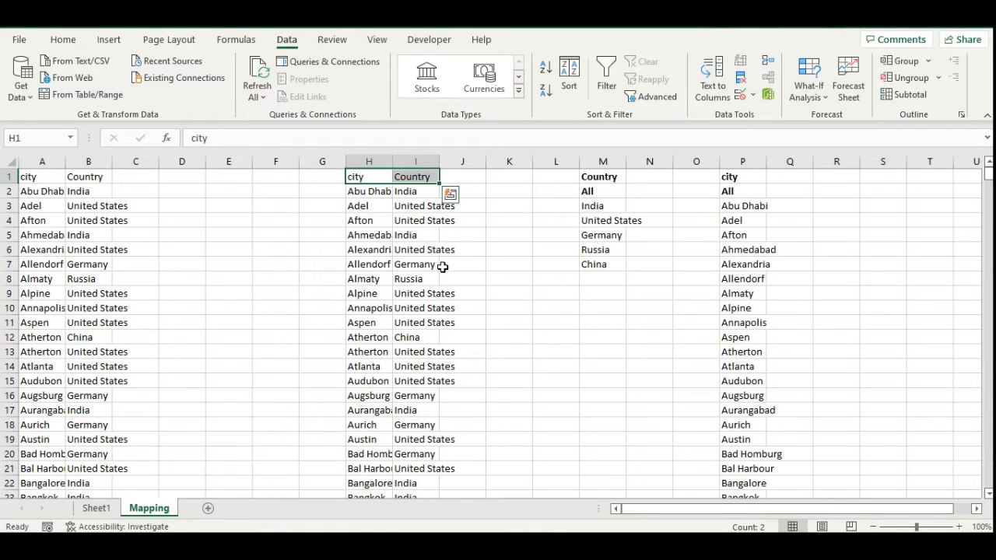
{"action": "key", "text": "ctrl+b"}
{"action": "left_click", "coordinate": [405, 196]}
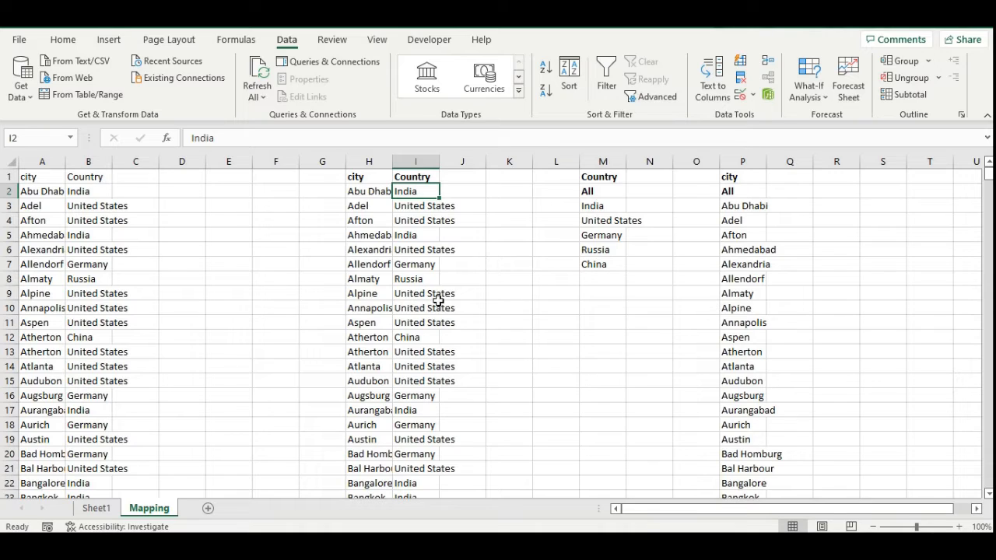
Enter 1 in each of the cells L3:L7, beside the five country names from India to China
{"action": "left_click", "coordinate": [564, 207]}
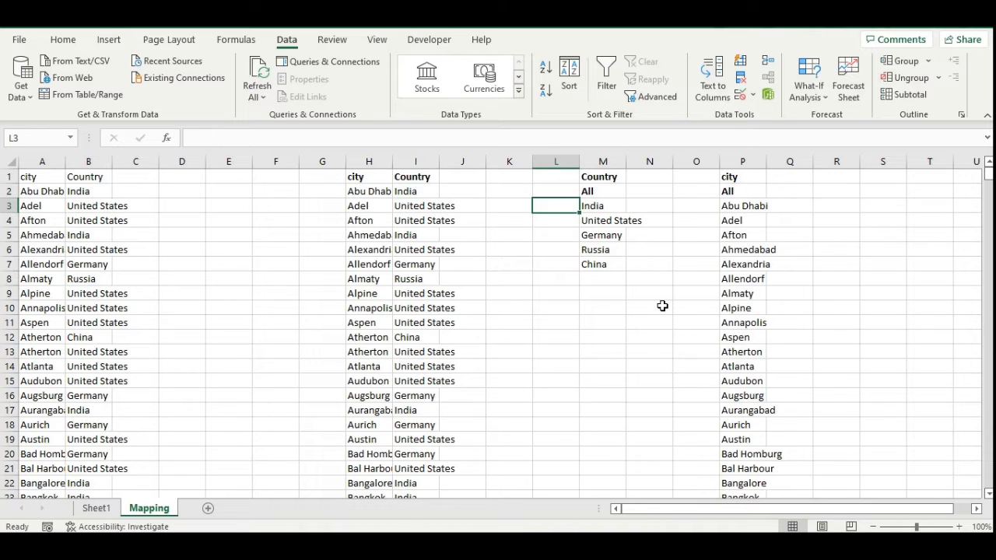
{"action": "type", "text": "1"}
{"action": "key", "text": "Return"}
{"action": "type", "text": "1"}
{"action": "key", "text": "Return"}
{"action": "type", "text": "1"}
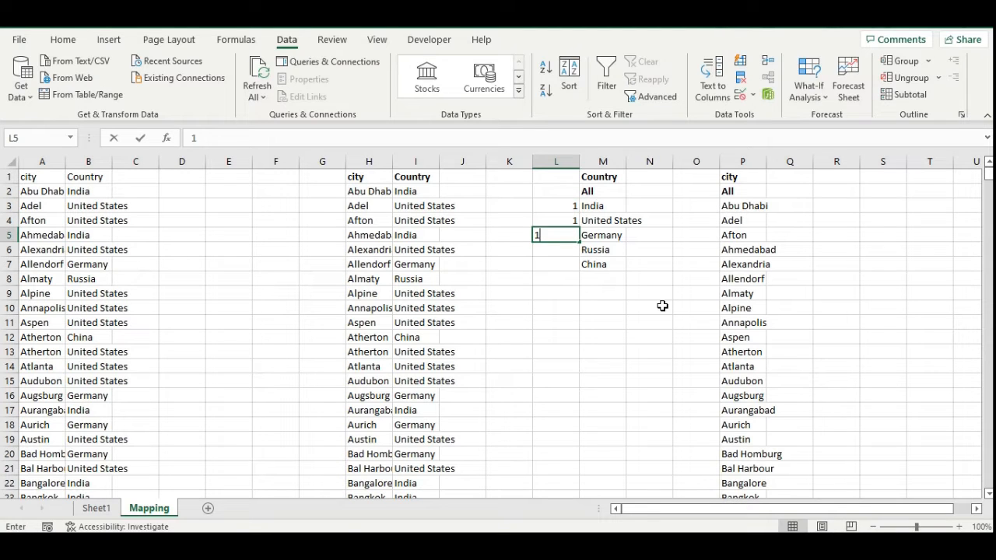
{"action": "key", "text": "Return"}
{"action": "type", "text": "1"}
{"action": "key", "text": "Return"}
{"action": "type", "text": "1"}
{"action": "key", "text": "Return"}
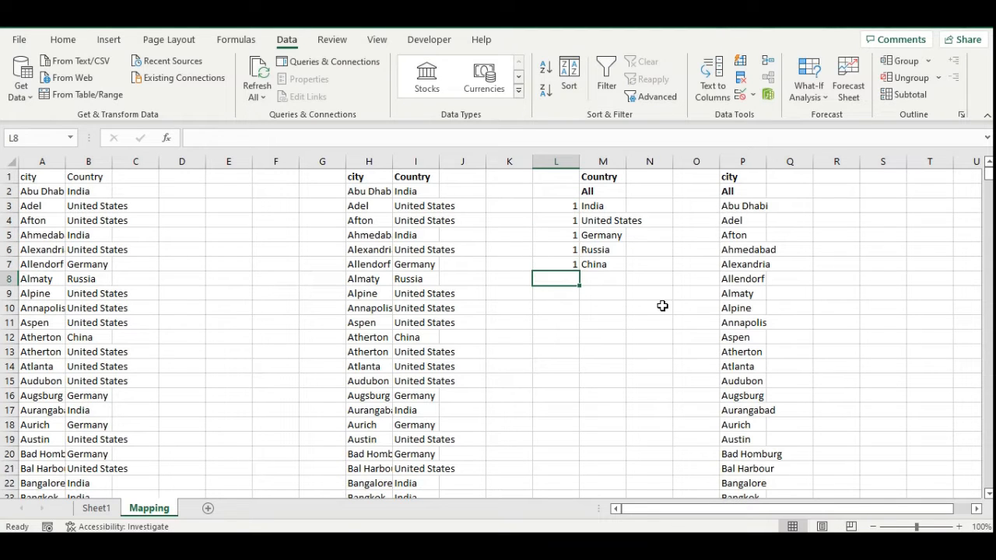
Copy L3:M7 and paste it directly below the city and Country table, starting at H526, and return to the table's header
{"action": "left_click_drag", "start_coordinate": [558, 207], "coordinate": [558, 258]}
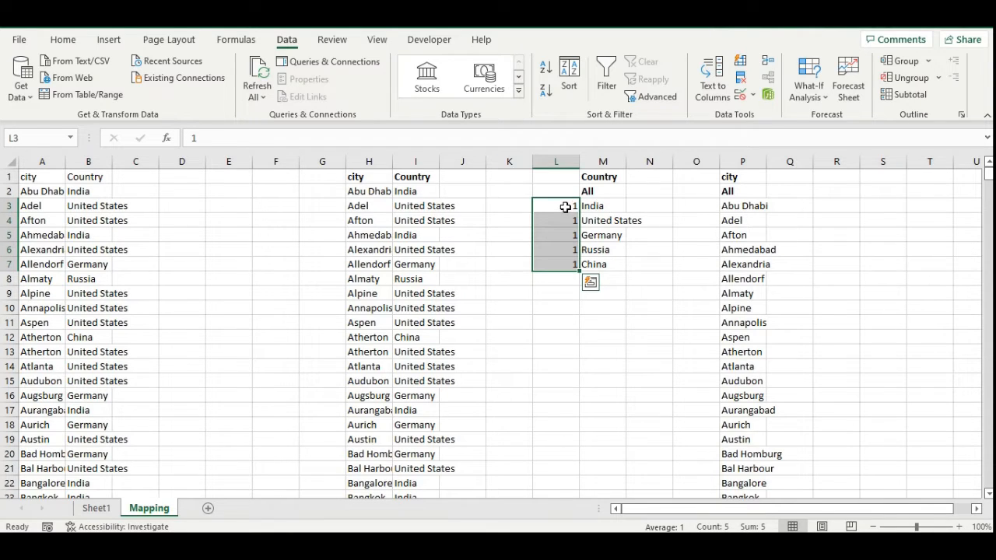
{"action": "left_click_drag", "start_coordinate": [564, 207], "coordinate": [596, 263]}
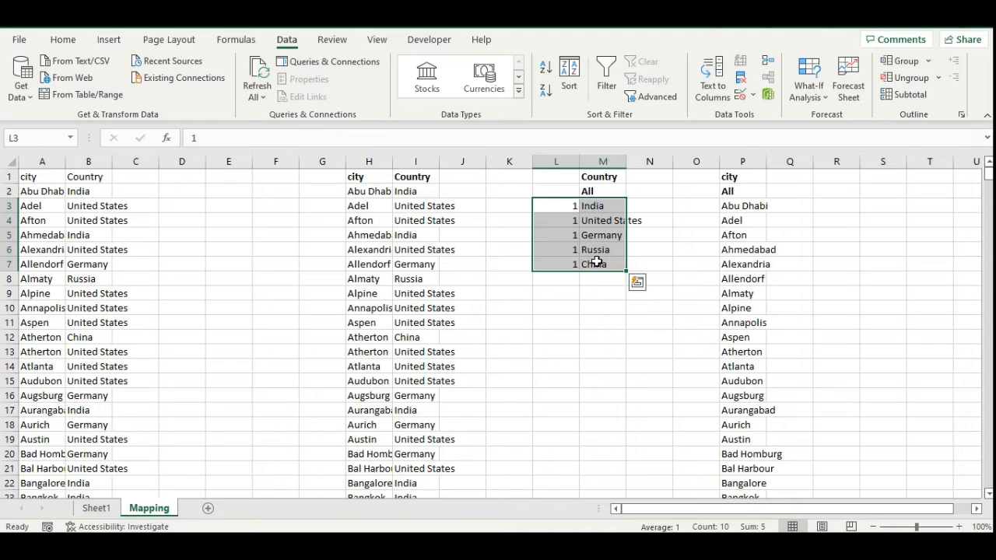
{"action": "key", "text": "ctrl+c"}
{"action": "left_click", "coordinate": [354, 421]}
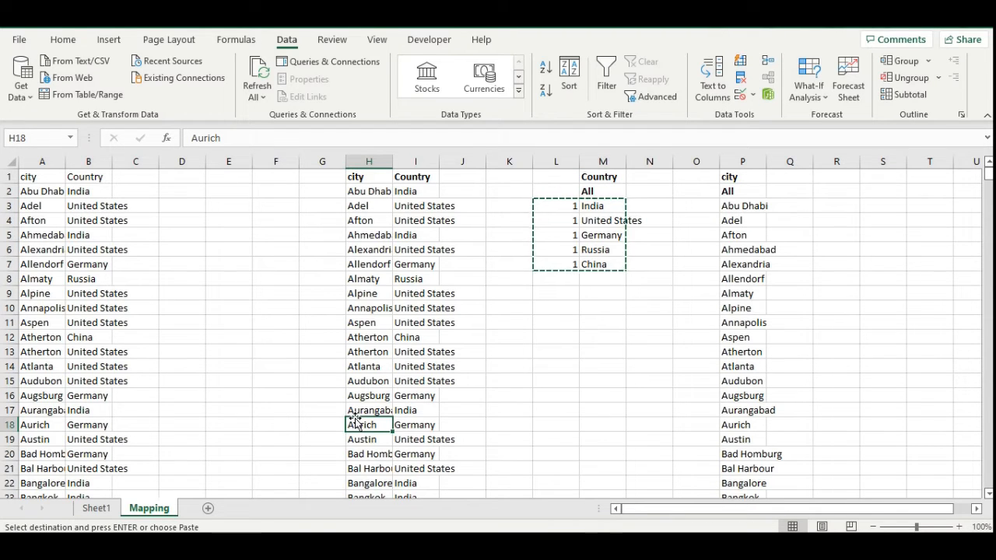
{"action": "key", "text": "ctrl+Down"}
{"action": "key", "text": "Down"}
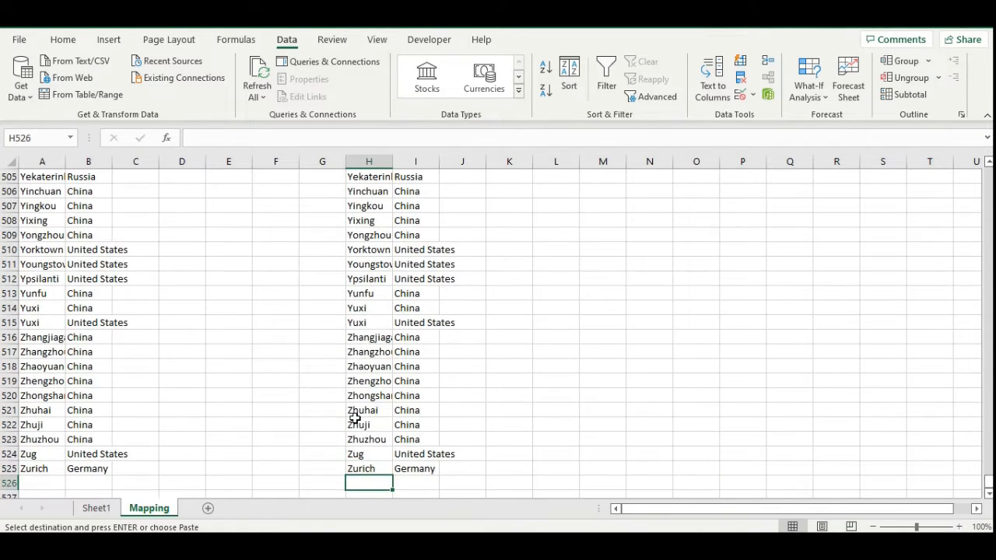
{"action": "key", "text": "ctrl+v"}
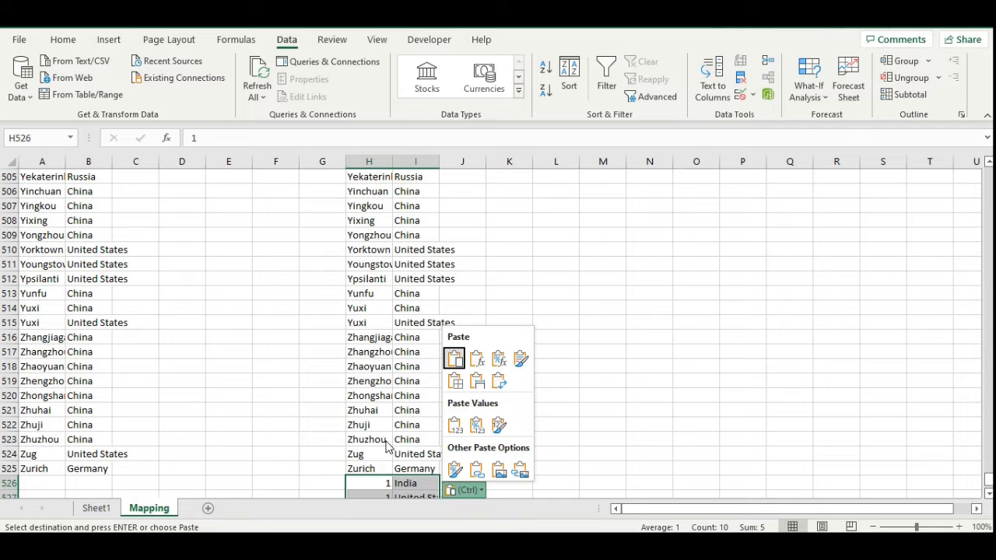
{"action": "scroll", "coordinate": [385, 448], "scroll_direction": "down", "scroll_amount": 2}
{"action": "left_click", "coordinate": [382, 379]}
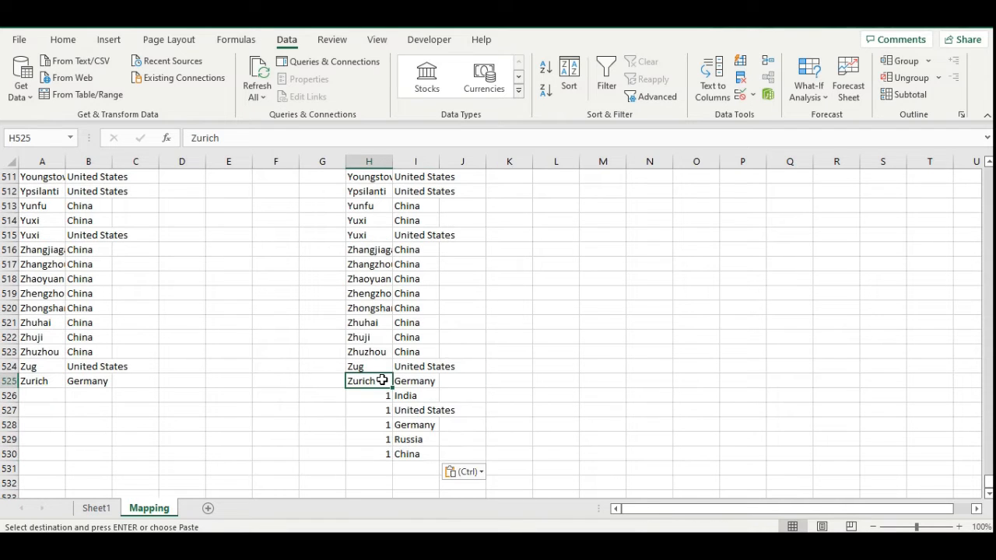
{"action": "key", "text": "ctrl+Up"}
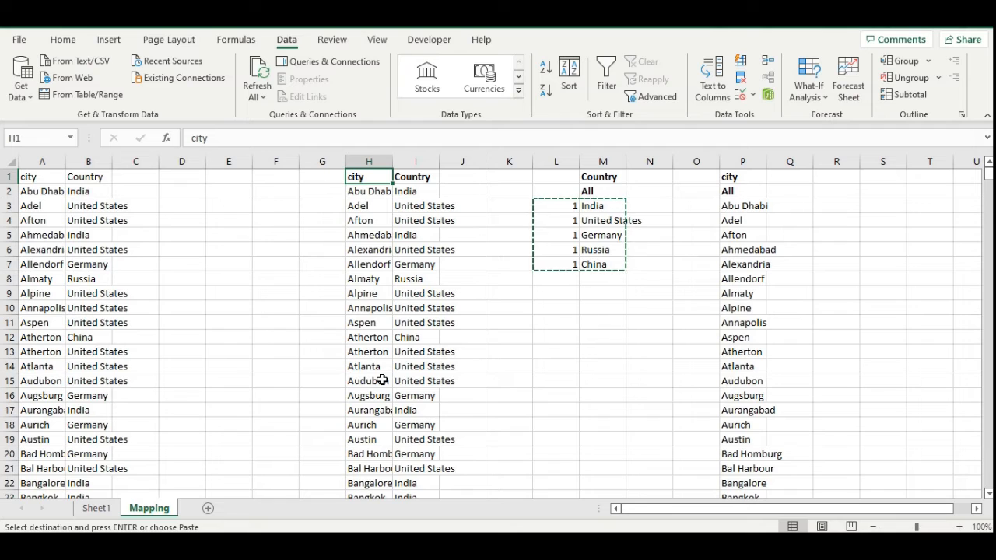
Add filters to the city and Country table in H1:I530 and return to its header
{"action": "key", "text": "shift+Right"}
{"action": "key", "text": "ctrl+shift+Down"}
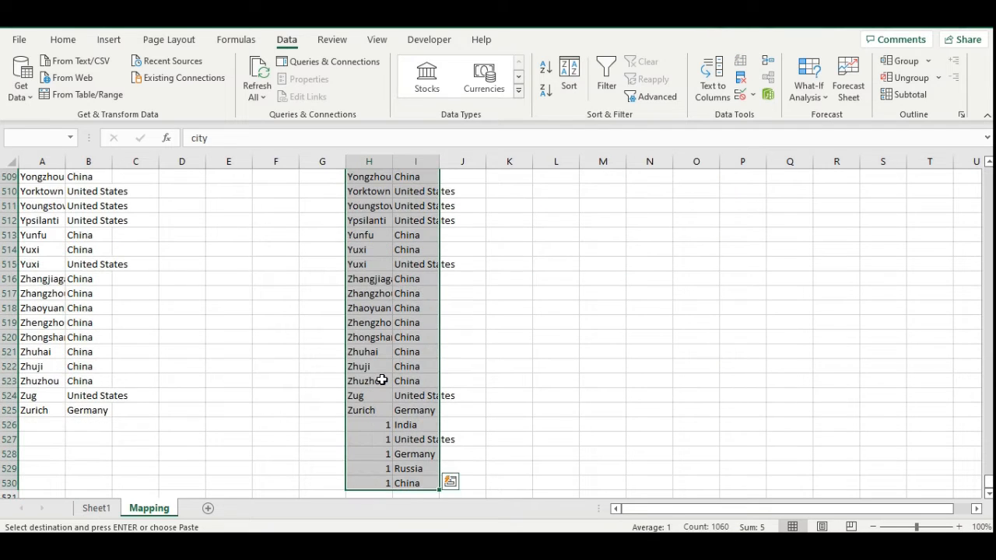
{"action": "key", "text": "alt+d"}
{"action": "key", "text": "f"}
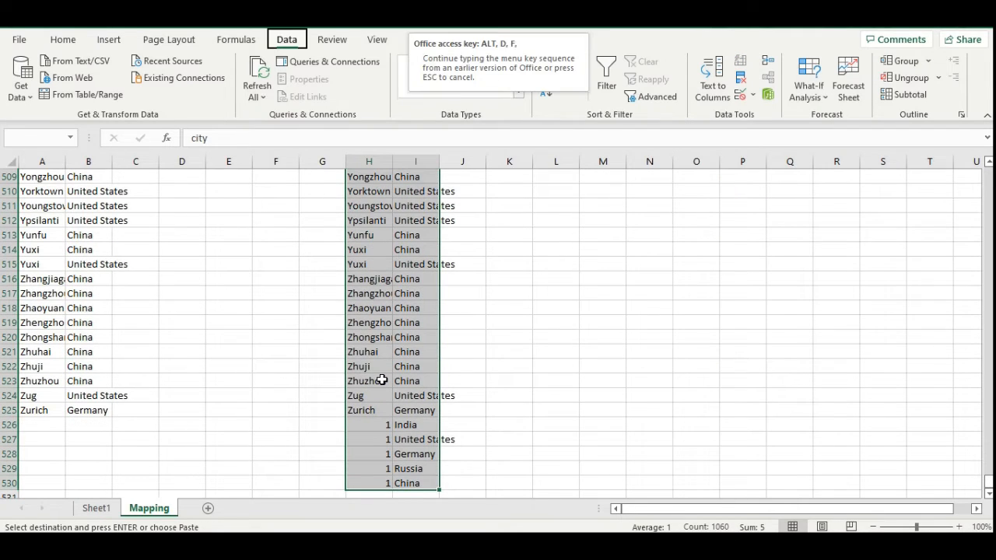
{"action": "key", "text": "f"}
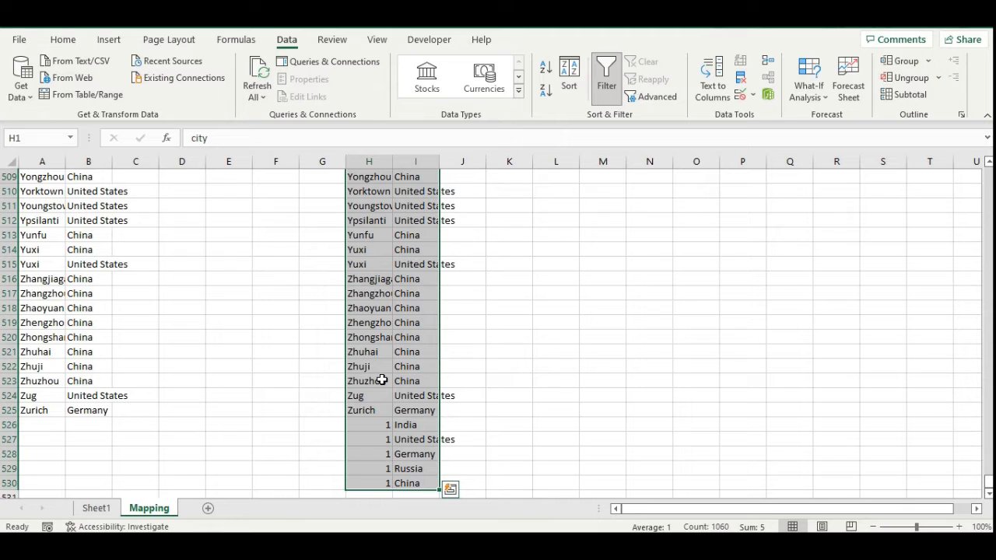
{"action": "key", "text": "ctrl+Up"}
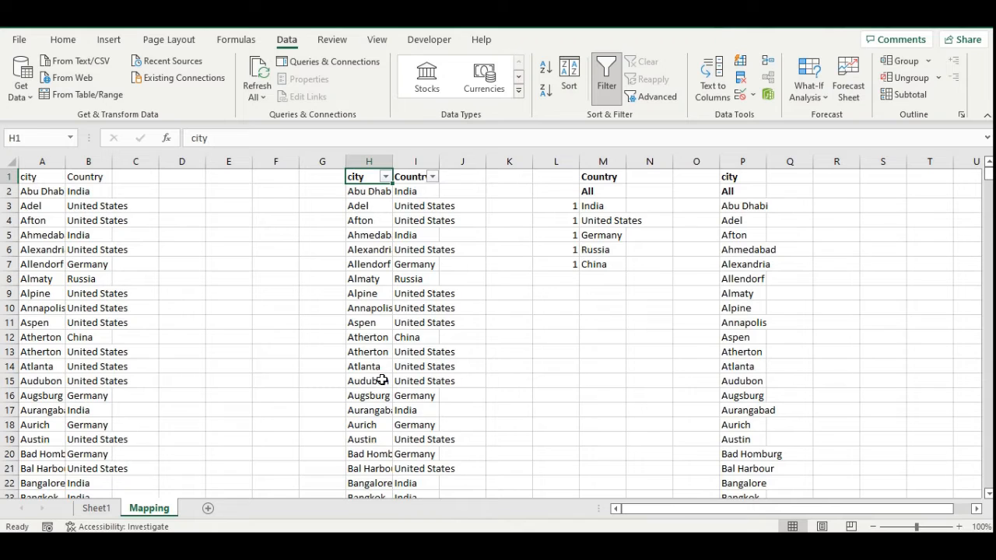
Sort the table in H1:I530 by Country and then by city, both on cell values from A to Z
{"action": "key", "text": "shift+Right"}
{"action": "key", "text": "ctrl+shift+Down"}
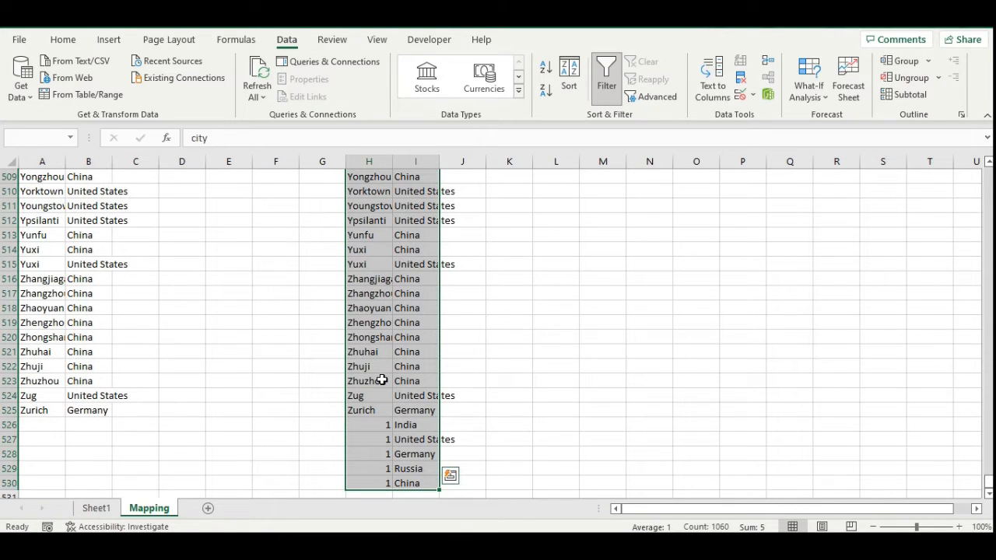
{"action": "key", "text": "alt"}
{"action": "key", "text": "d"}
{"action": "key", "text": "s"}
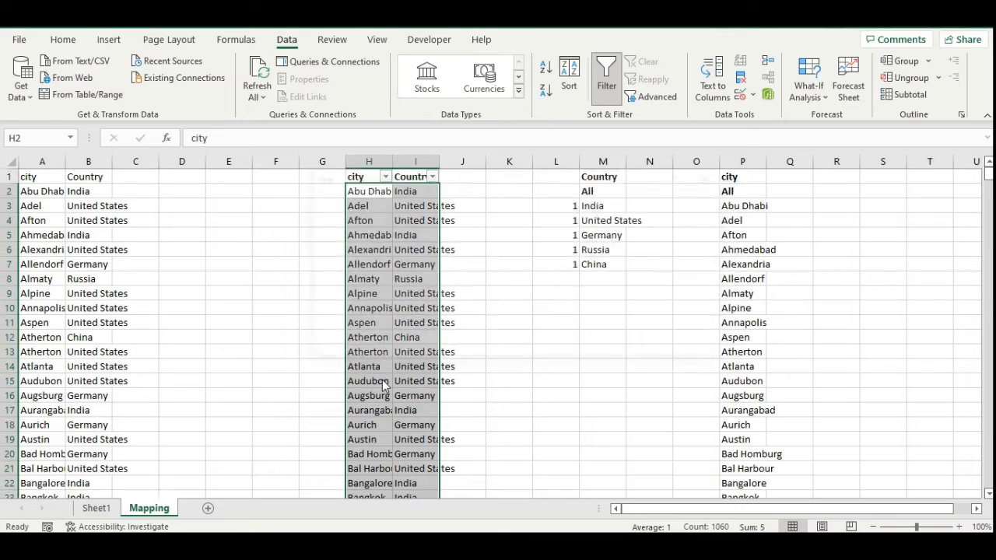
{"action": "left_click", "coordinate": [435, 239]}
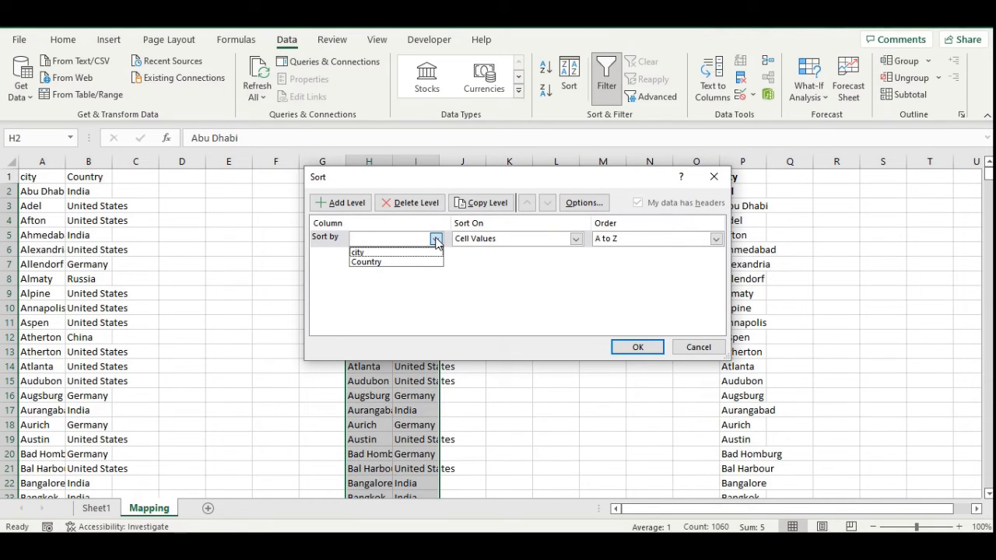
{"action": "left_click", "coordinate": [401, 262]}
{"action": "left_click", "coordinate": [347, 204]}
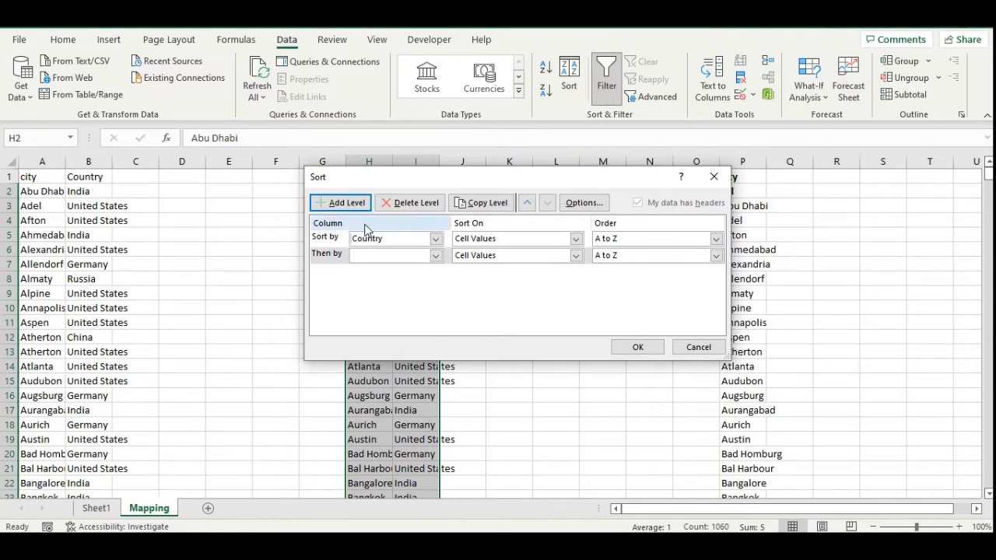
{"action": "left_click", "coordinate": [384, 255]}
{"action": "left_click", "coordinate": [382, 268]}
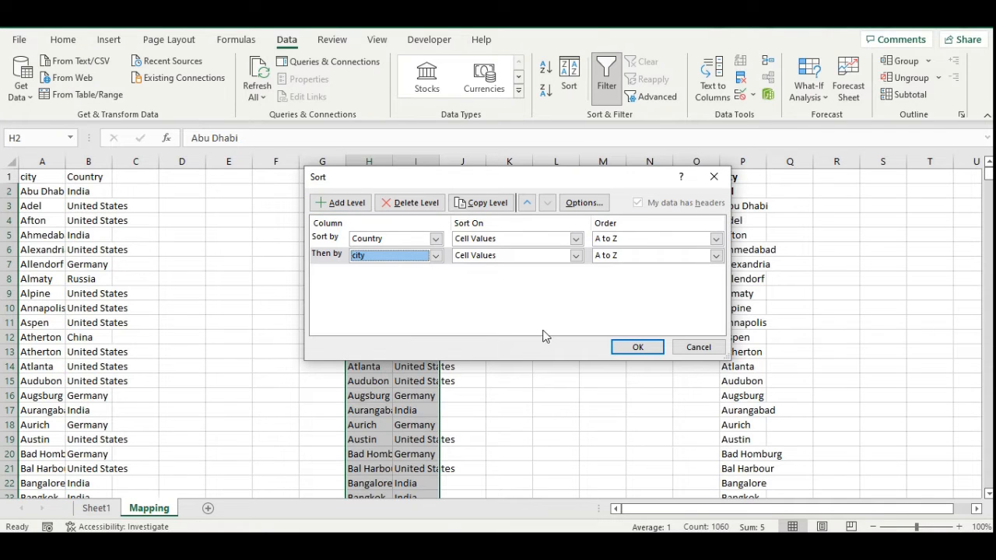
{"action": "left_click", "coordinate": [637, 348]}
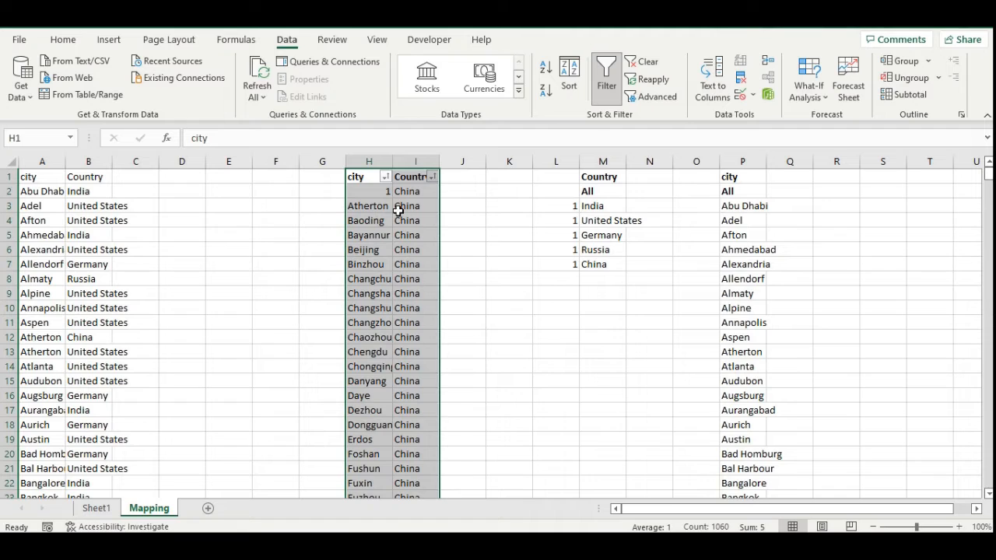
Filter the city column of the sorted table in H:I to show only the entries equal to 1
{"action": "left_click", "coordinate": [410, 180]}
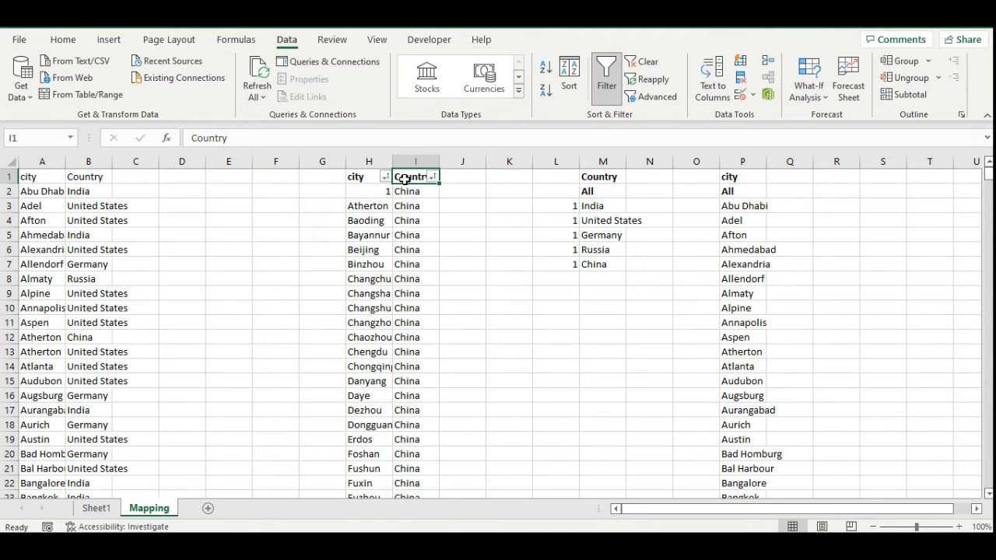
{"action": "left_click", "coordinate": [385, 177]}
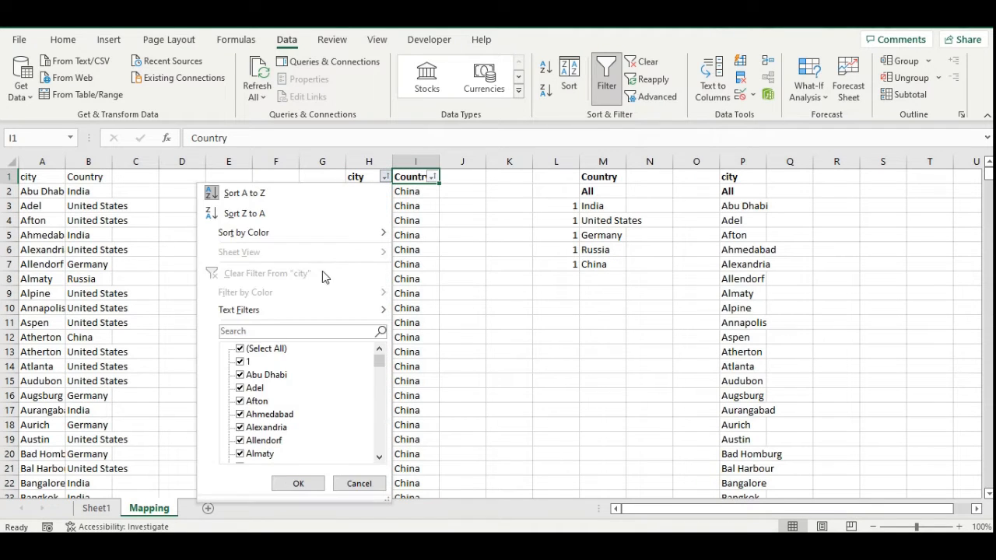
{"action": "left_click", "coordinate": [241, 349]}
{"action": "left_click", "coordinate": [248, 361]}
{"action": "left_click", "coordinate": [302, 481]}
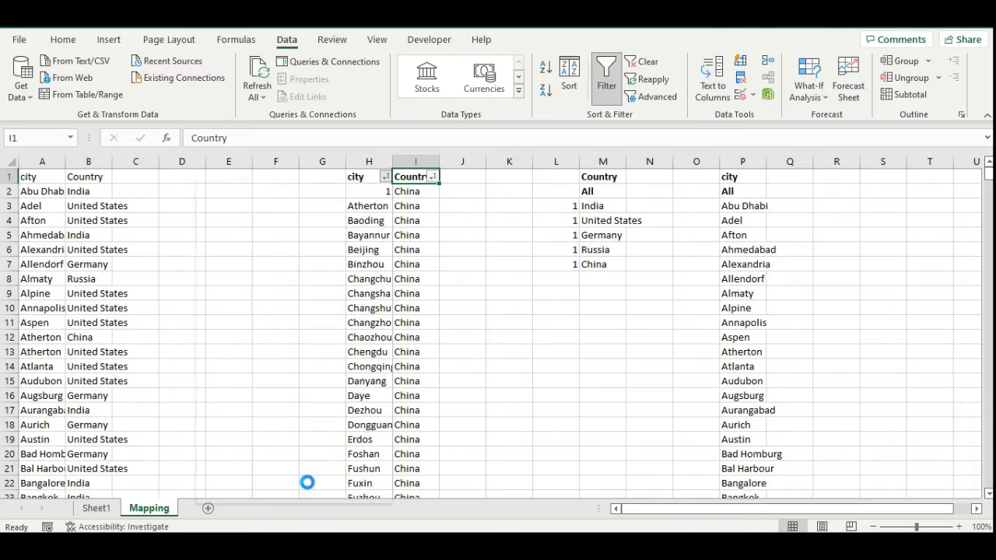
Replace the visible 1 entries in city column H with All, and clear the city filter
{"action": "left_click_drag", "start_coordinate": [377, 193], "coordinate": [374, 248]}
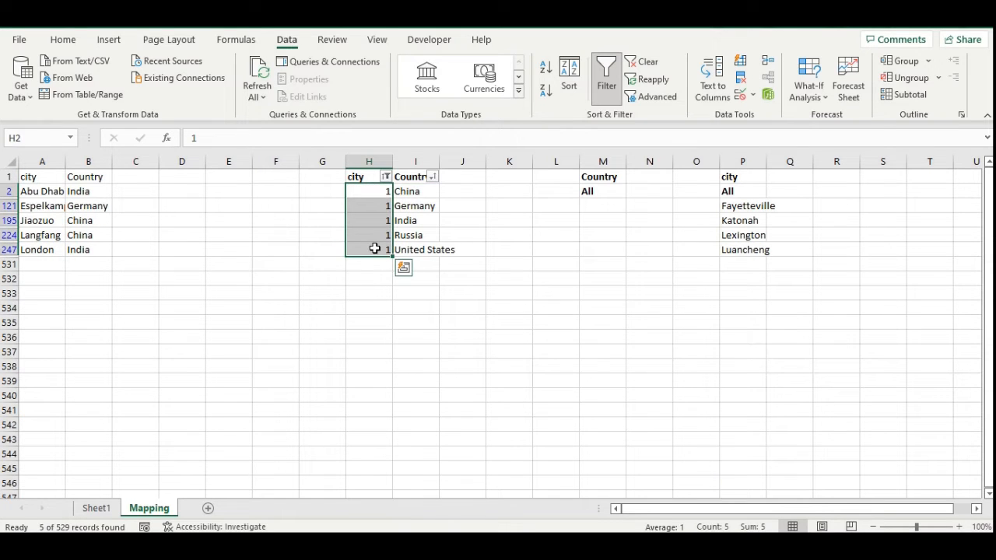
{"action": "key", "text": "alt+semicolon"}
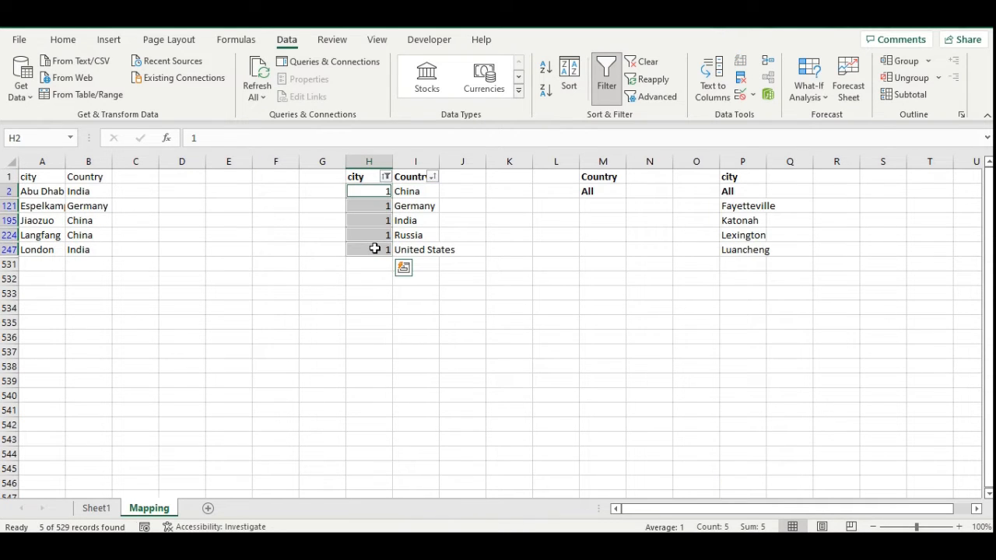
{"action": "type", "text": "Allendorf"}
{"action": "key", "text": "BackSpace"}
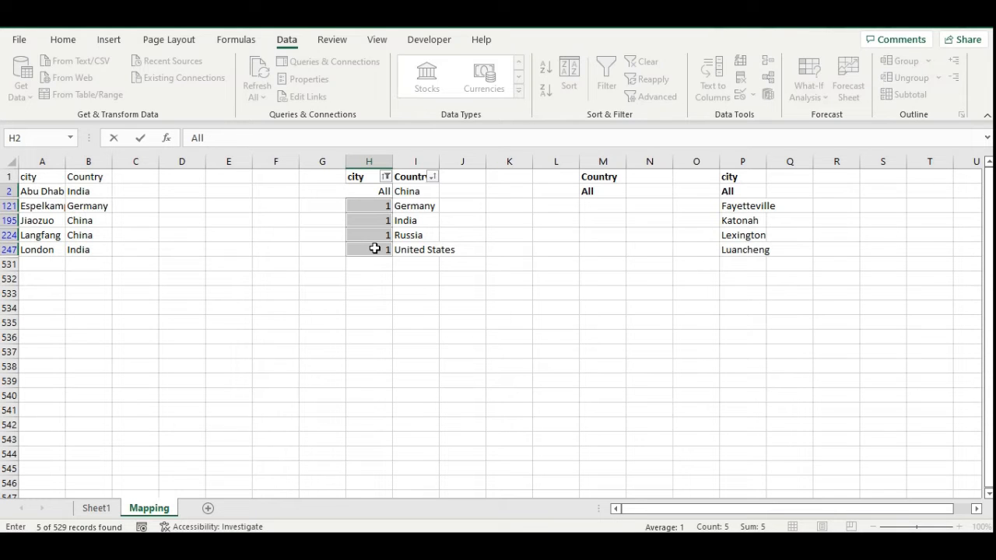
{"action": "key", "text": "ctrl+Return"}
{"action": "left_click", "coordinate": [386, 177]}
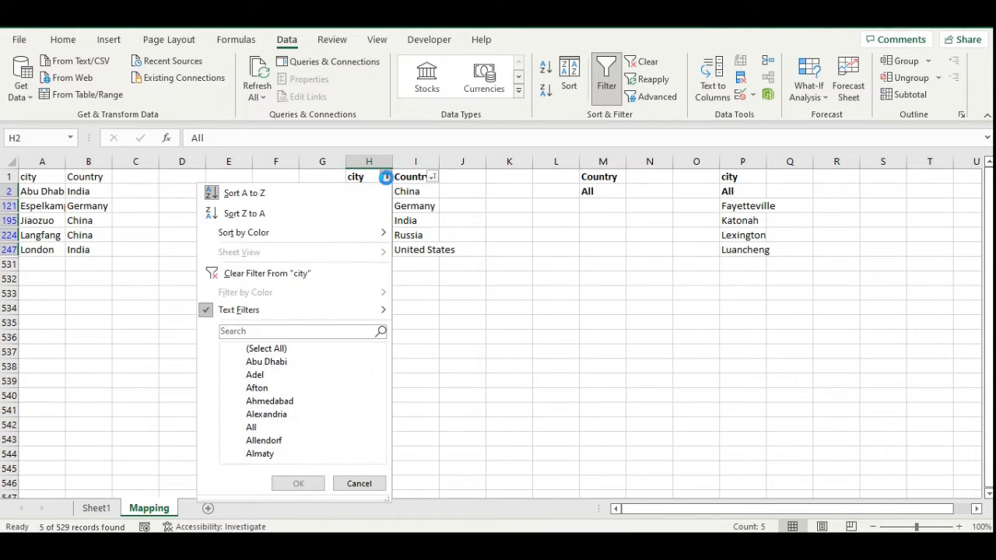
{"action": "left_click", "coordinate": [243, 273]}
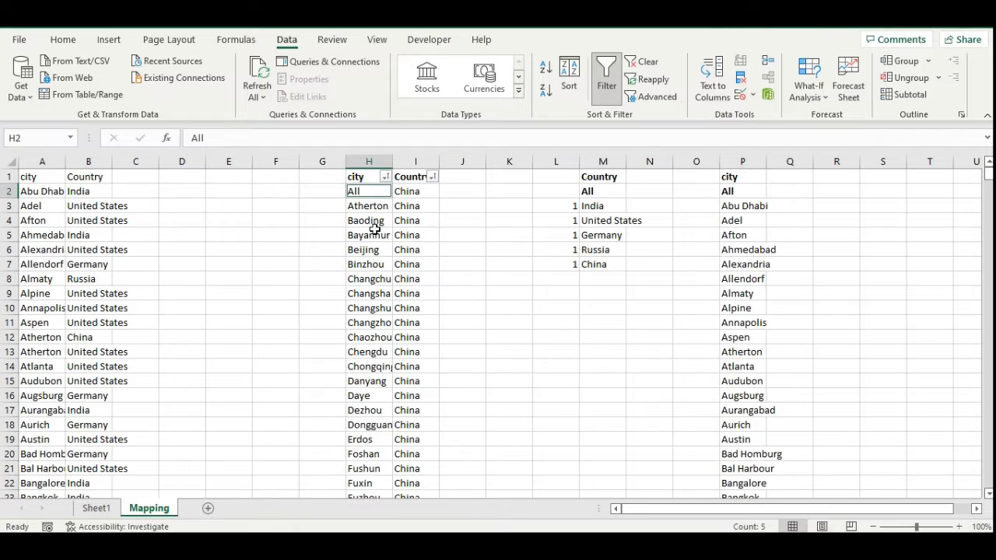
Clear the helper 1 values from L3:L7 beside the country list
{"action": "left_click", "coordinate": [417, 221]}
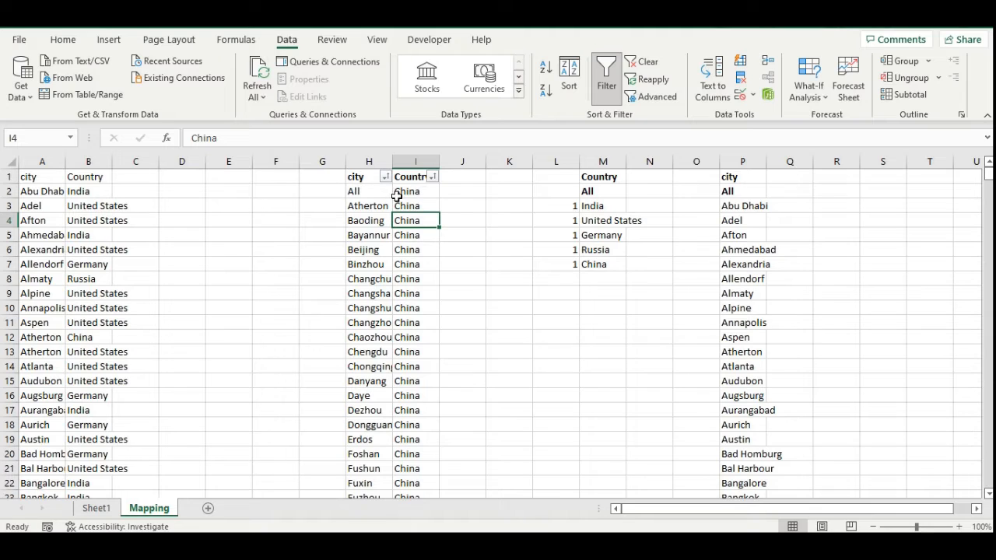
{"action": "left_click_drag", "start_coordinate": [556, 206], "coordinate": [558, 264]}
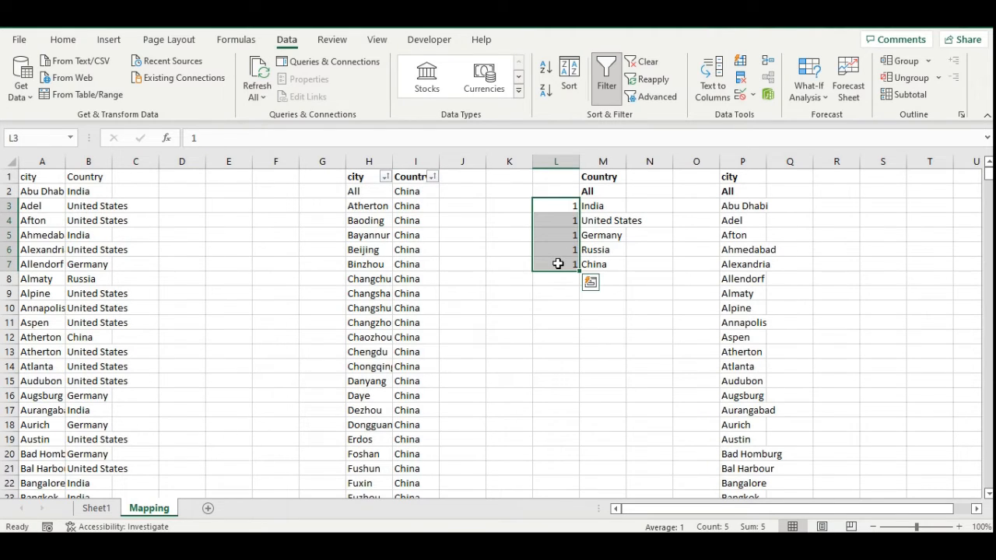
{"action": "key", "text": "Delete"}
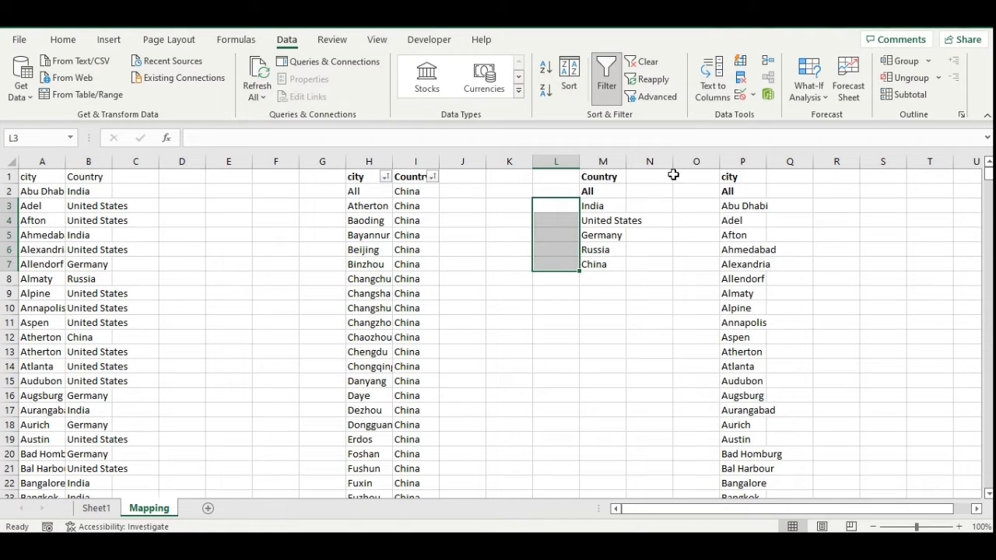
Enter the header Names in N1 and All_City in N2 beside the All entry
{"action": "left_click", "coordinate": [646, 176]}
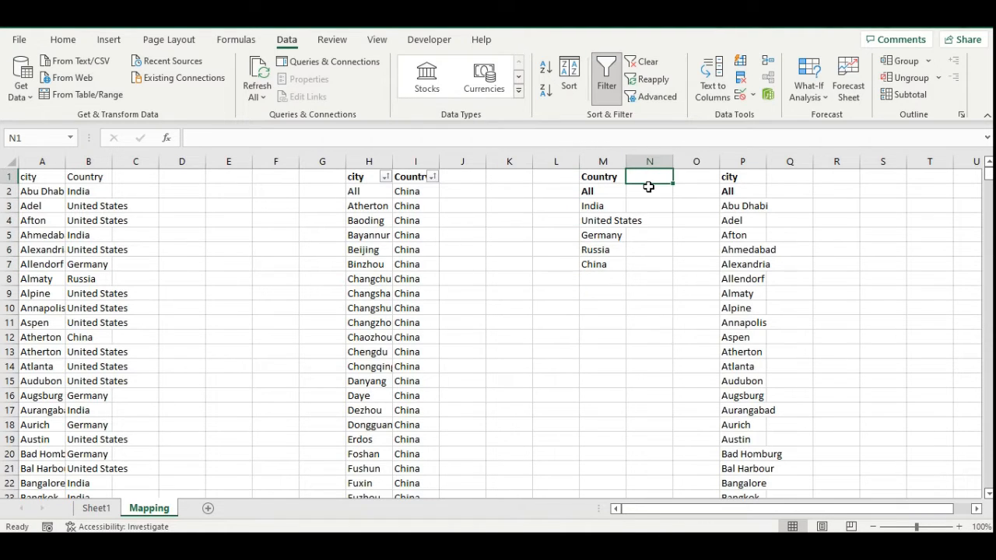
{"action": "type", "text": "Names"}
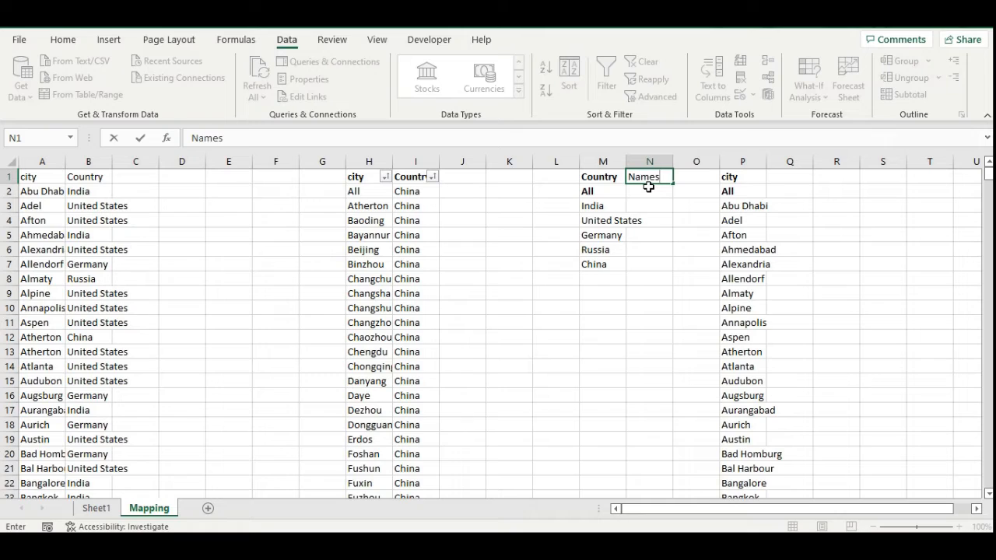
{"action": "key", "text": "Return"}
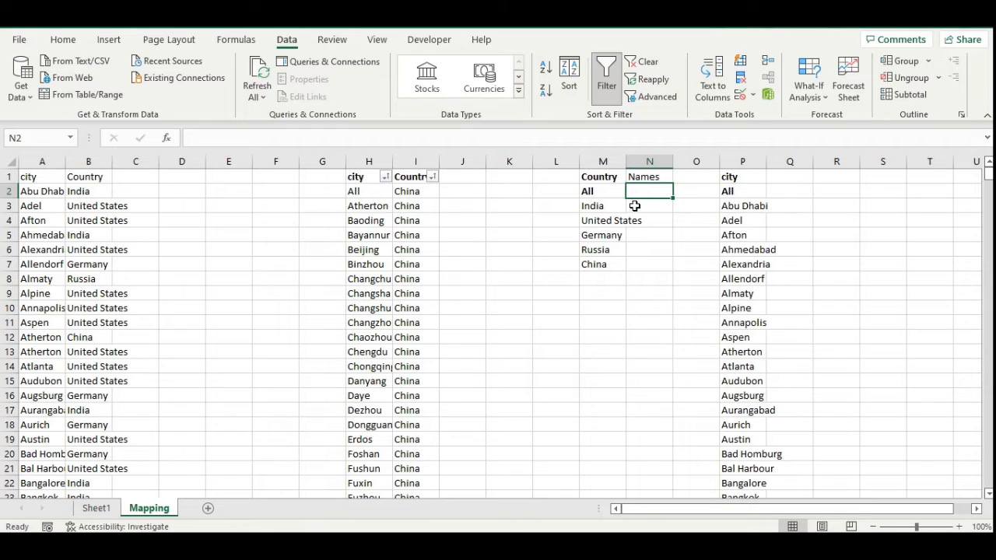
{"action": "left_click", "coordinate": [634, 206]}
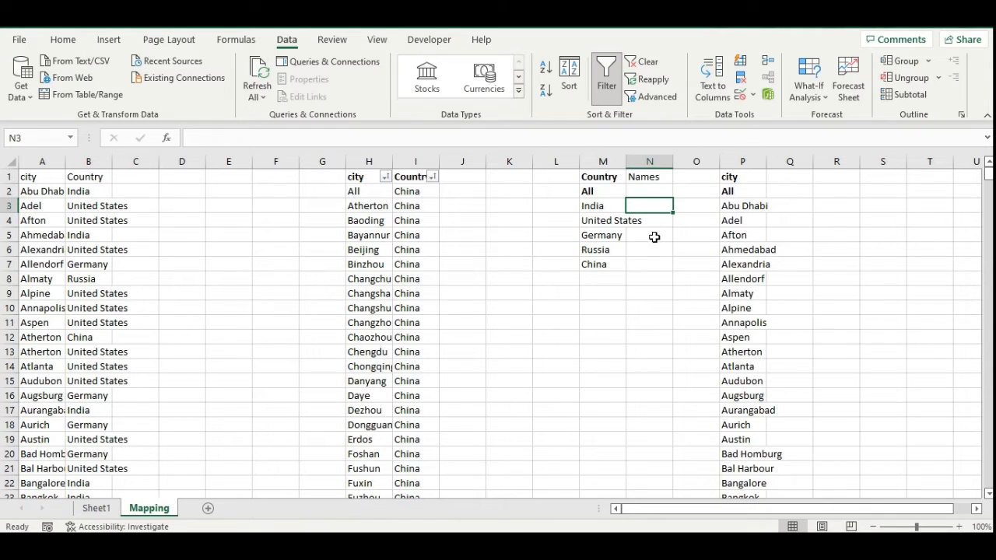
{"action": "left_click", "coordinate": [640, 192]}
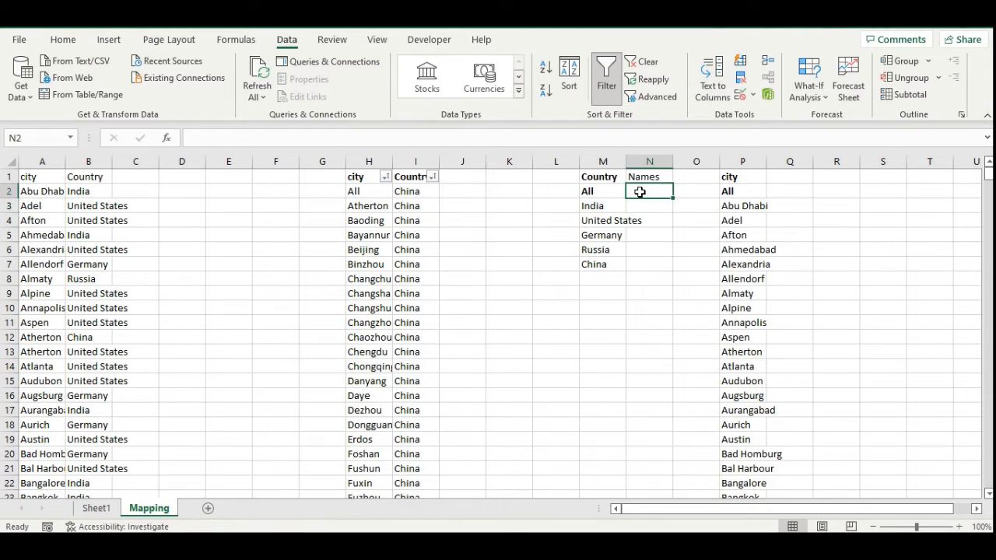
{"action": "type", "text": "All_City"}
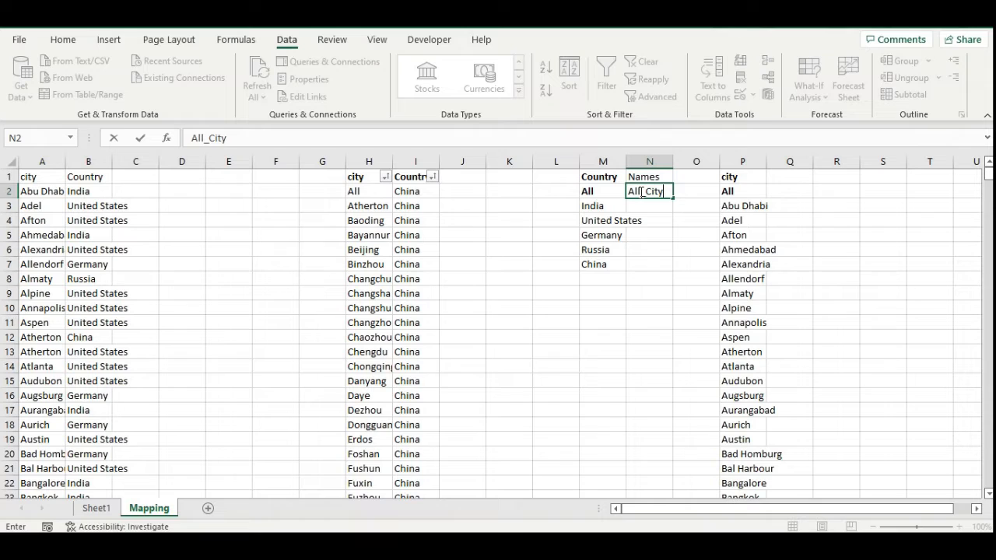
{"action": "key", "text": "Return"}
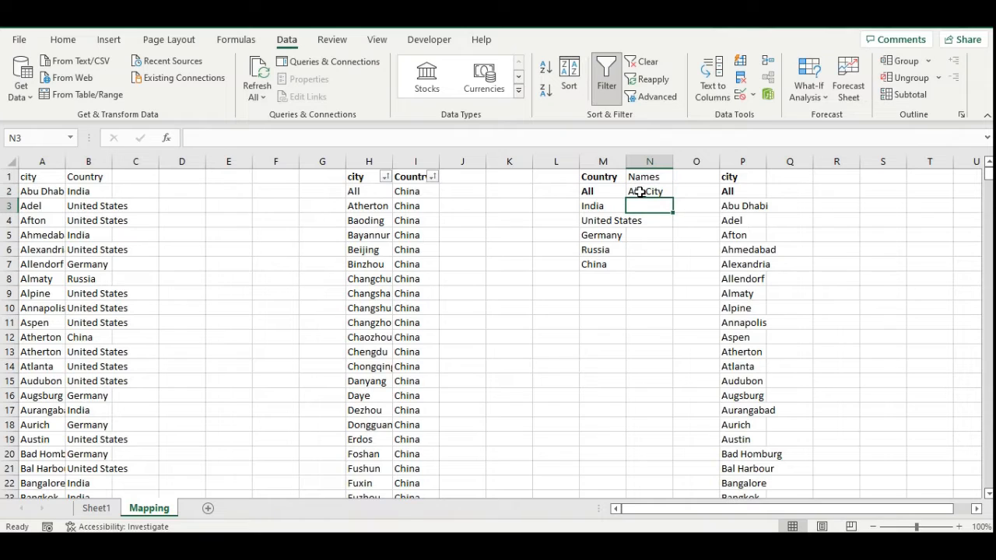
Enter Ind in N3 as the short list name for India
{"action": "type", "text": "India_City"}
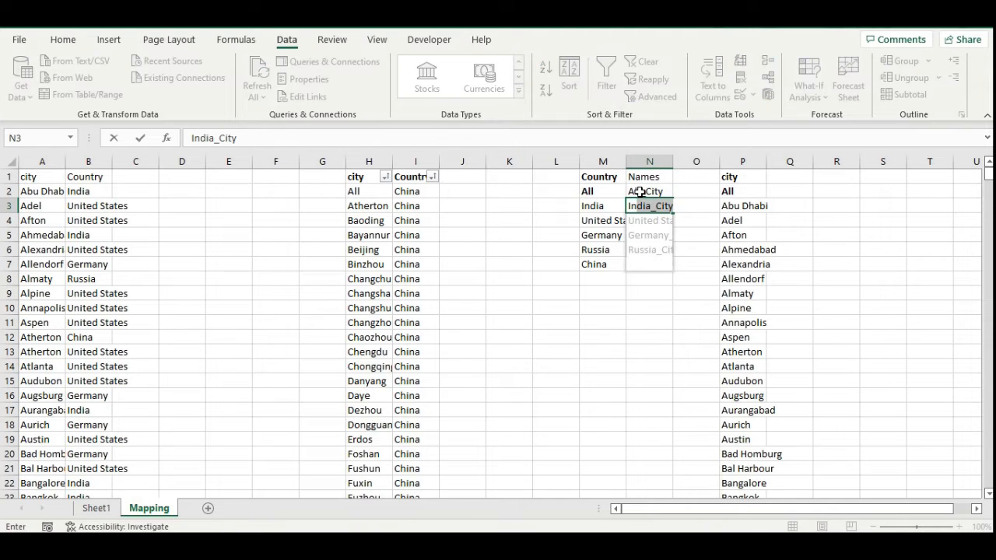
{"action": "key", "text": "BackSpace"}
{"action": "key", "text": "BackSpace"}
{"action": "key", "text": "BackSpace"}
{"action": "key", "text": "BackSpace"}
{"action": "key", "text": "BackSpace"}
{"action": "key", "text": "BackSpace"}
{"action": "key", "text": "BackSpace"}
{"action": "key", "text": "Return"}
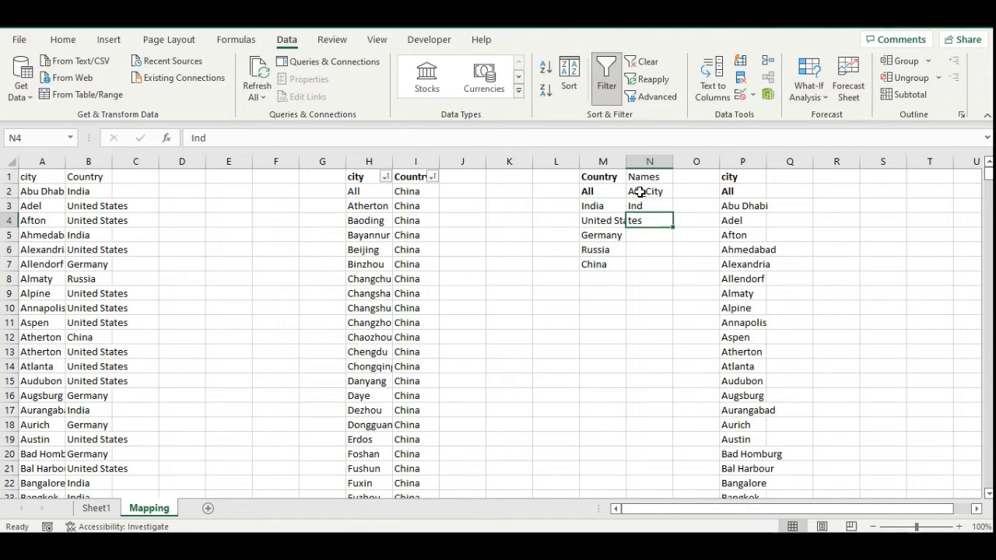
Enter the short names US, Ger, Rus and Chn in N4:N7 beside United States, Germany, Russia and China
{"action": "type", "text": "US"}
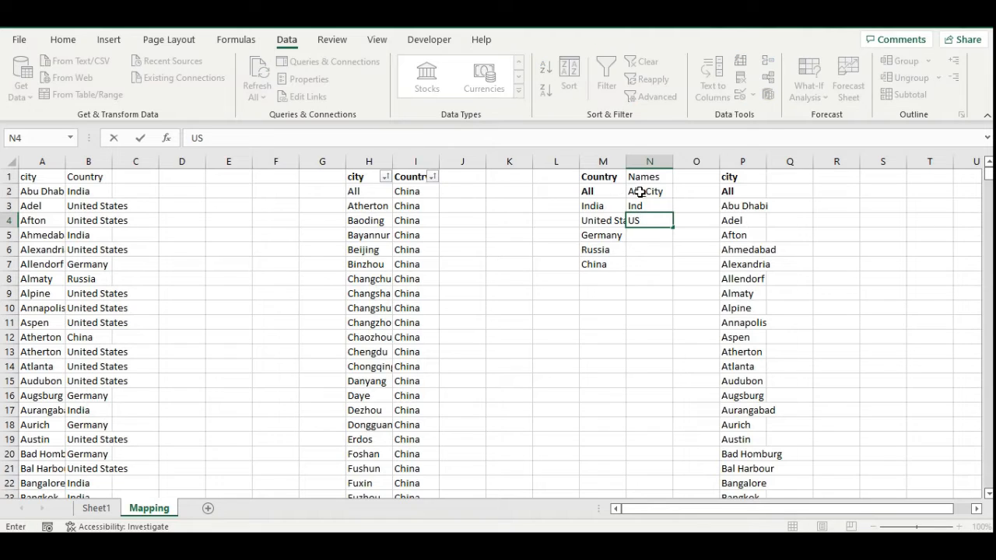
{"action": "key", "text": "Return"}
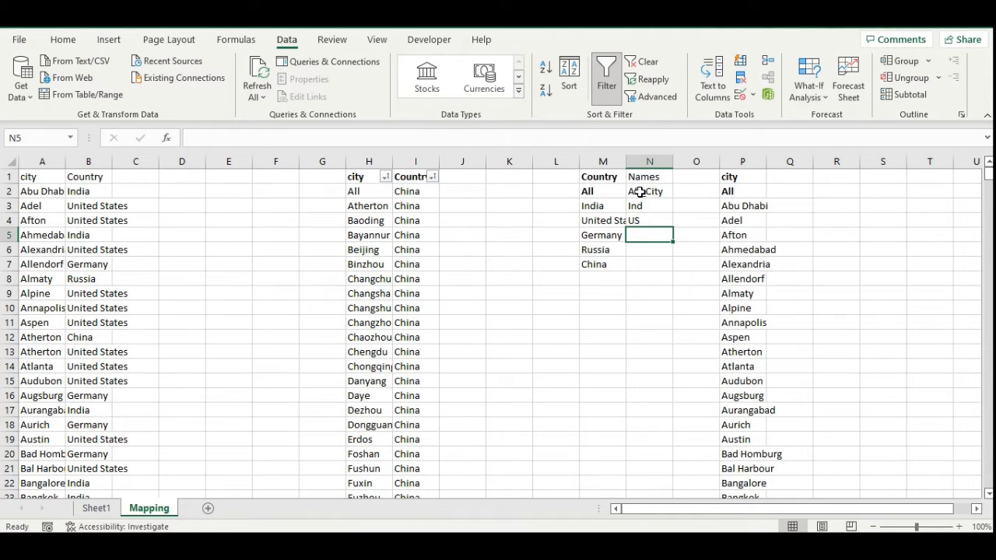
{"action": "type", "text": "Ger"}
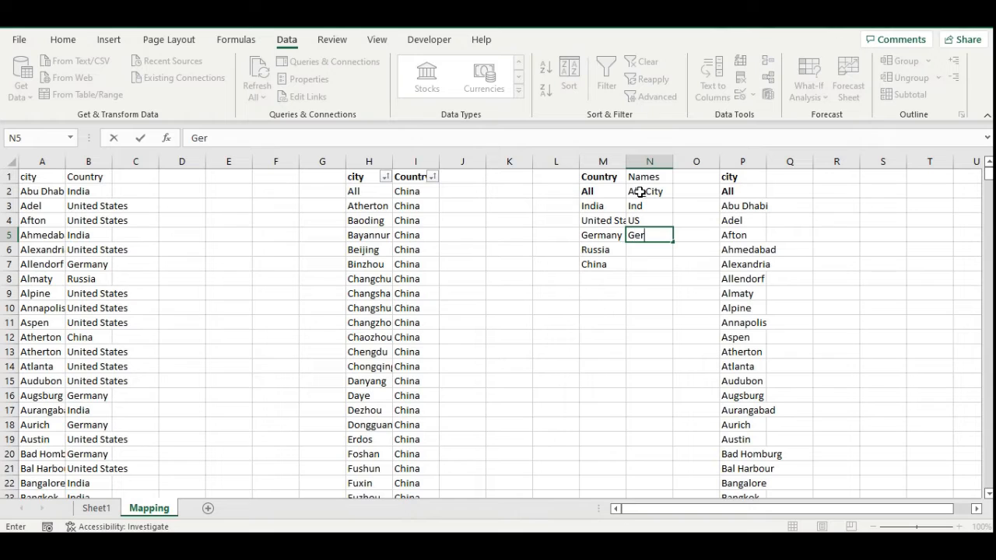
{"action": "key", "text": "Return"}
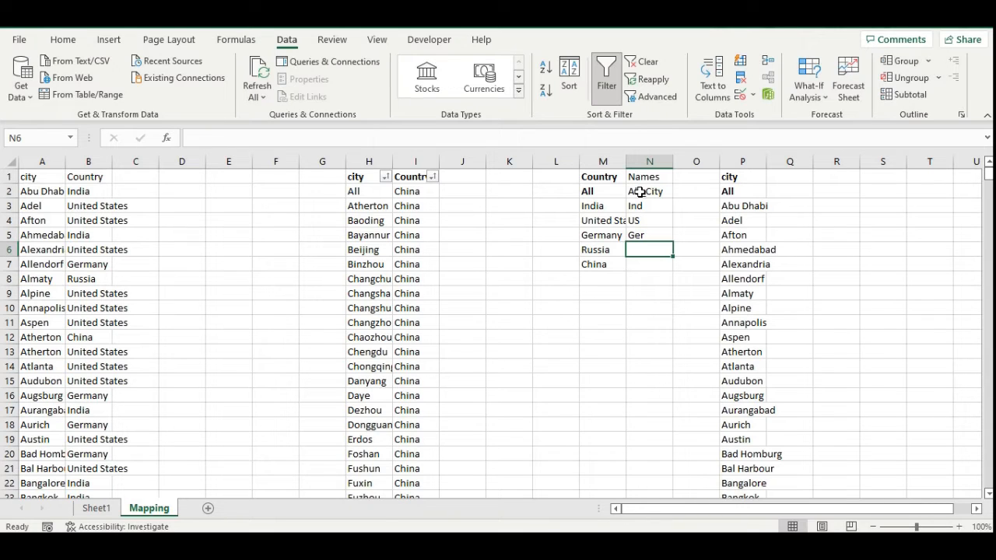
{"action": "type", "text": "Rus"}
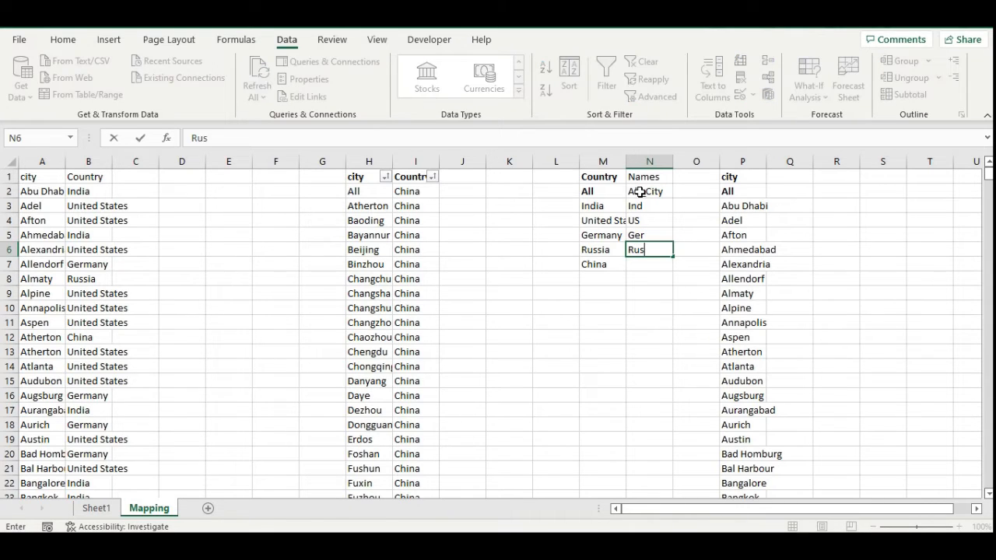
{"action": "key", "text": "Return"}
{"action": "type", "text": "Chn"}
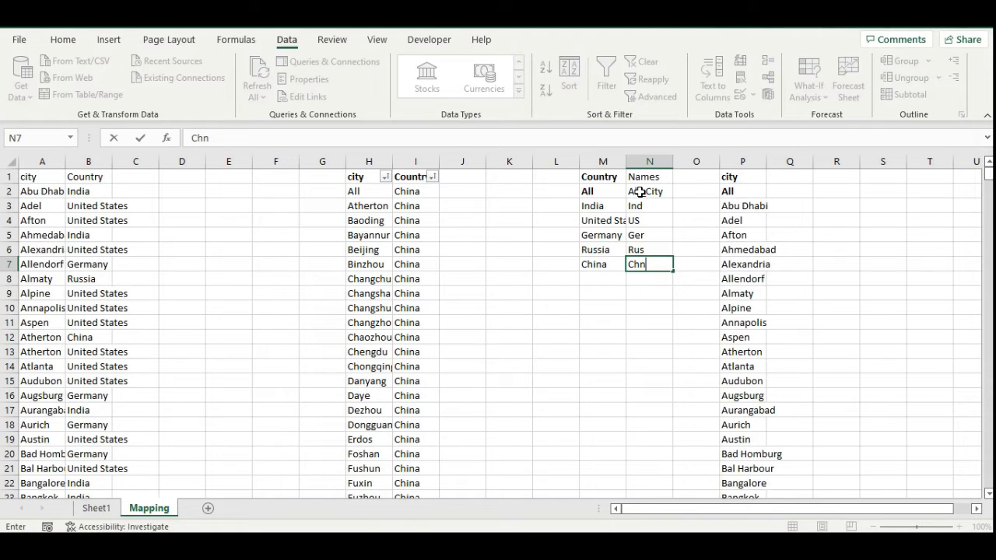
{"action": "key", "text": "Return"}
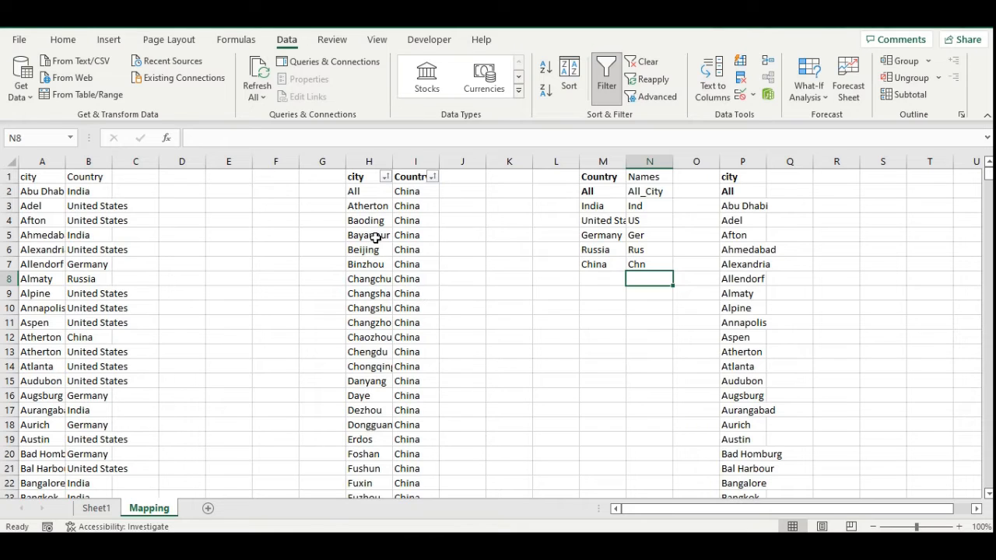
Filter the Country column of the sorted table in H:I to show only China
{"action": "left_click", "coordinate": [432, 177]}
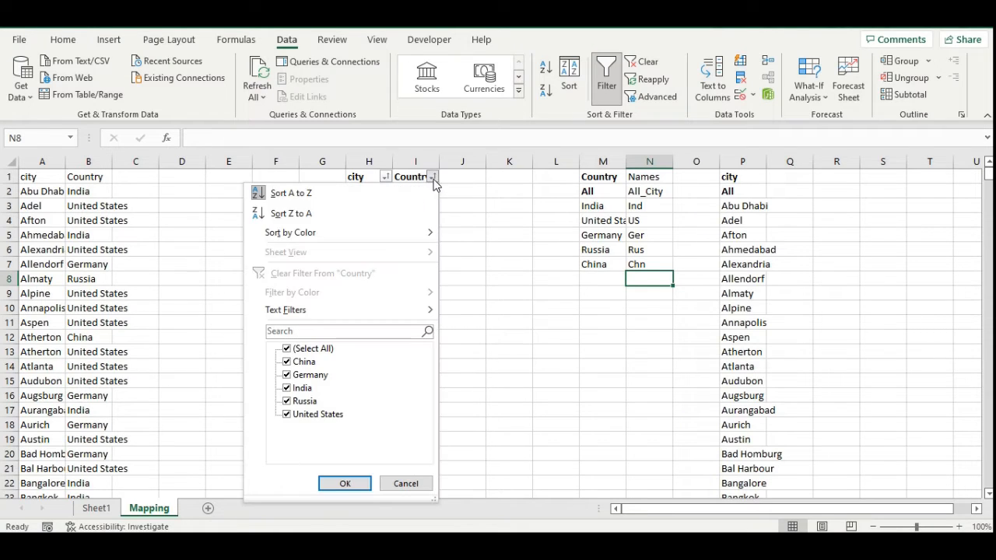
{"action": "left_click", "coordinate": [287, 349]}
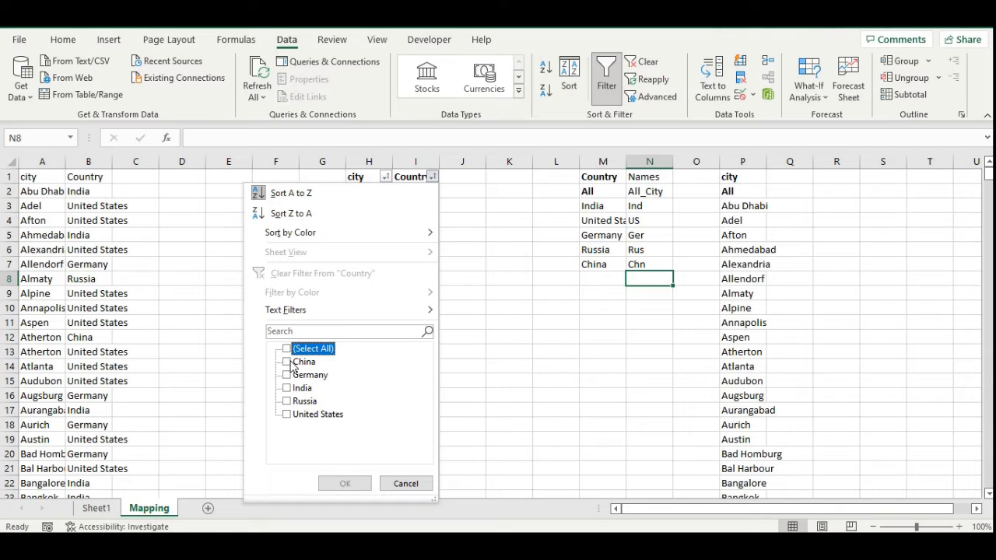
{"action": "left_click", "coordinate": [288, 363]}
{"action": "left_click", "coordinate": [345, 481]}
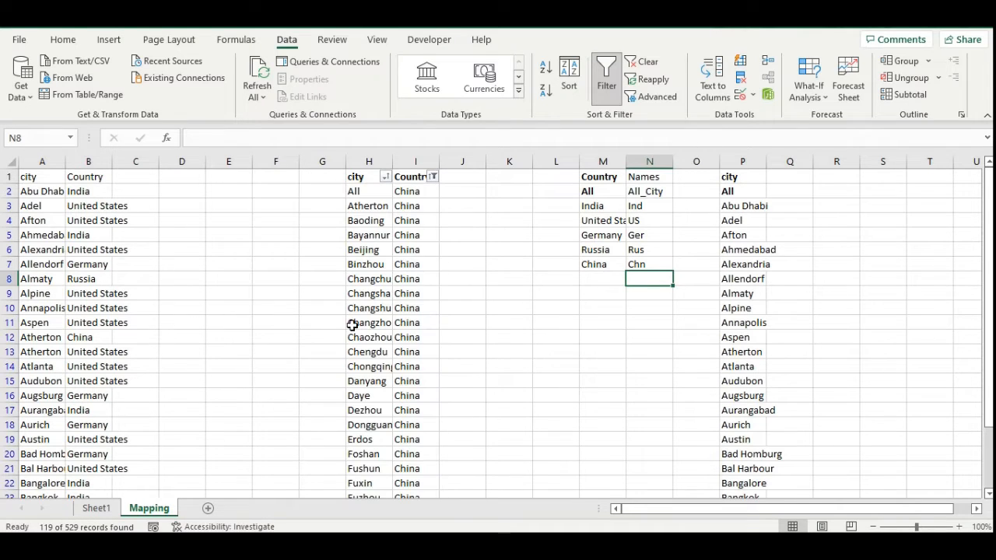
Define the named range Chn for the China city entries in H2:H120, including the All entry
{"action": "left_click", "coordinate": [364, 191]}
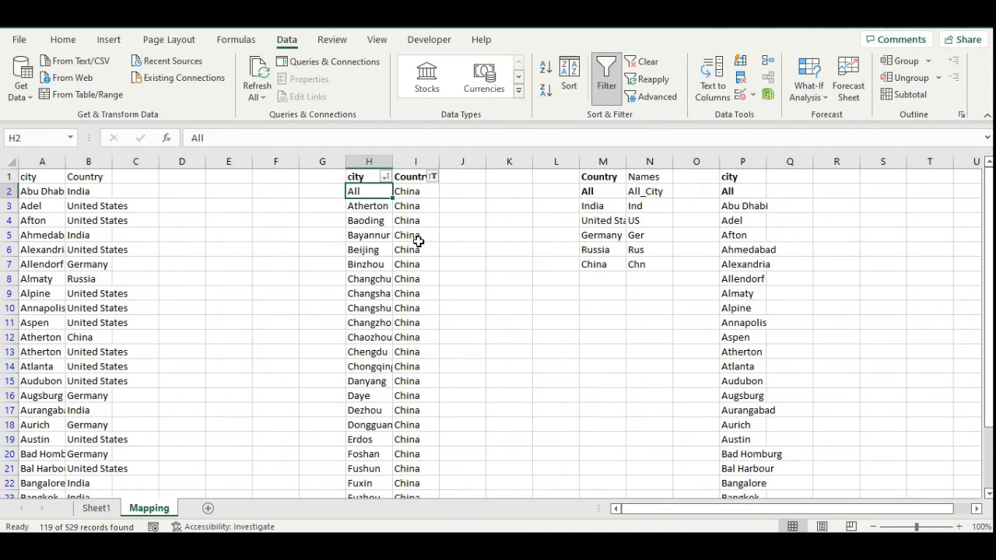
{"action": "key", "text": "ctrl+shift+Down"}
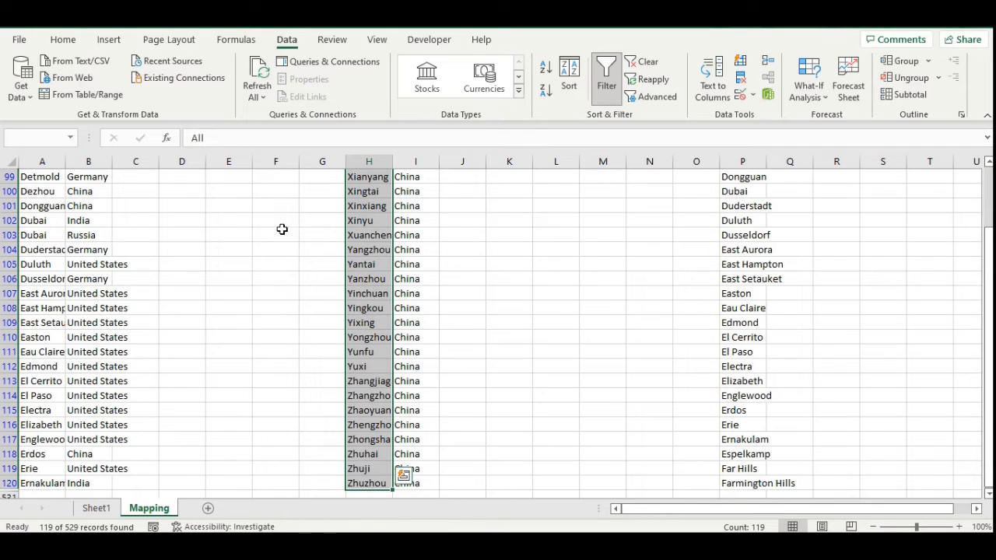
{"action": "left_click", "coordinate": [46, 137]}
{"action": "type", "text": "C"}
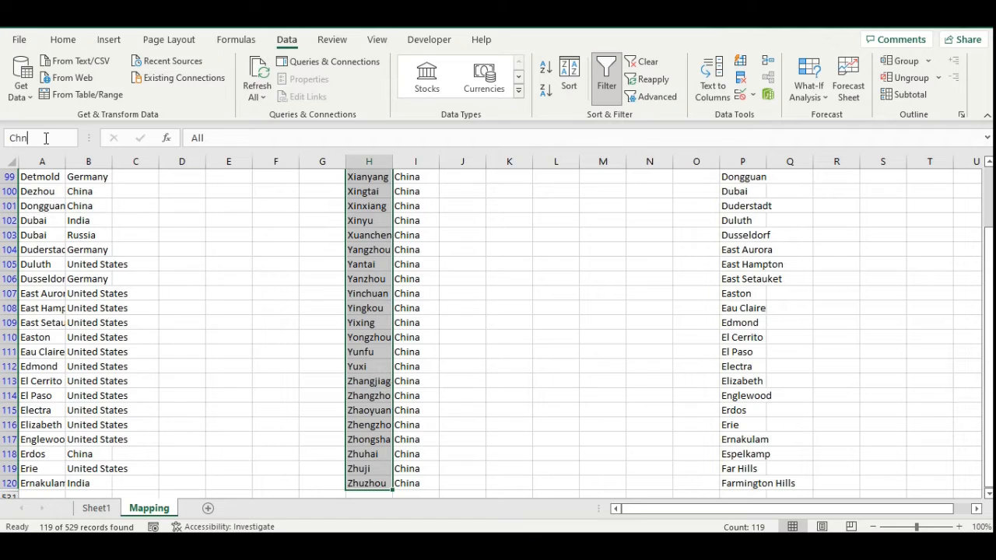
{"action": "type", "text": "hn"}
{"action": "key", "text": "Return"}
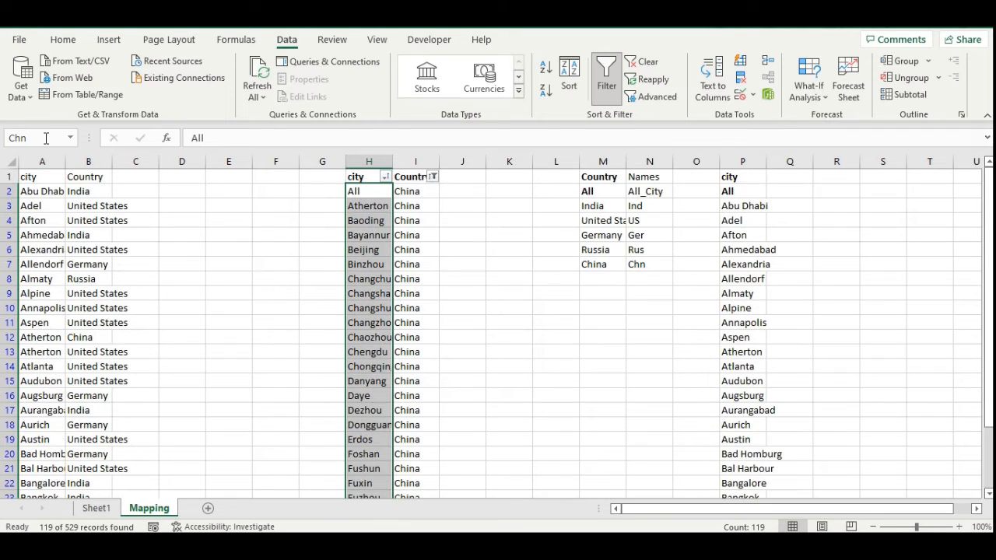
Switch the Country filter of the sorted table from China to Germany only
{"action": "left_click", "coordinate": [432, 176]}
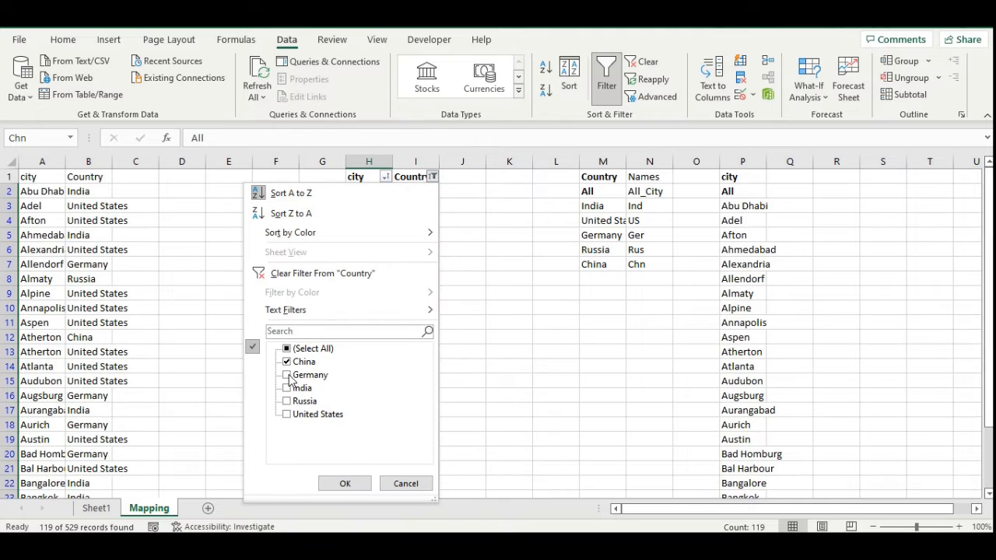
{"action": "left_click", "coordinate": [287, 363]}
{"action": "left_click", "coordinate": [287, 375]}
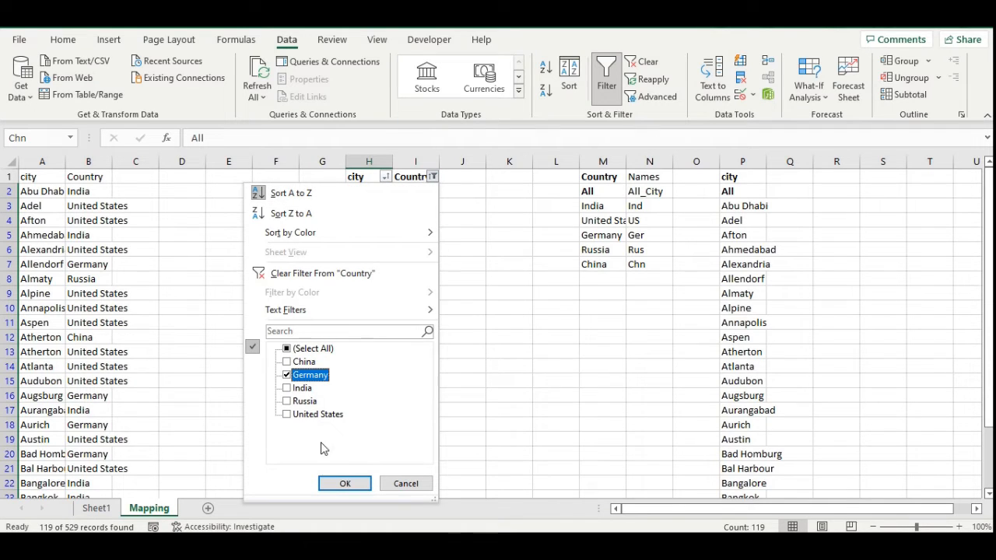
{"action": "left_click", "coordinate": [334, 481]}
Define the named range Ger for the Germany city entries in H121:H194, including the All entry
{"action": "left_click", "coordinate": [371, 193]}
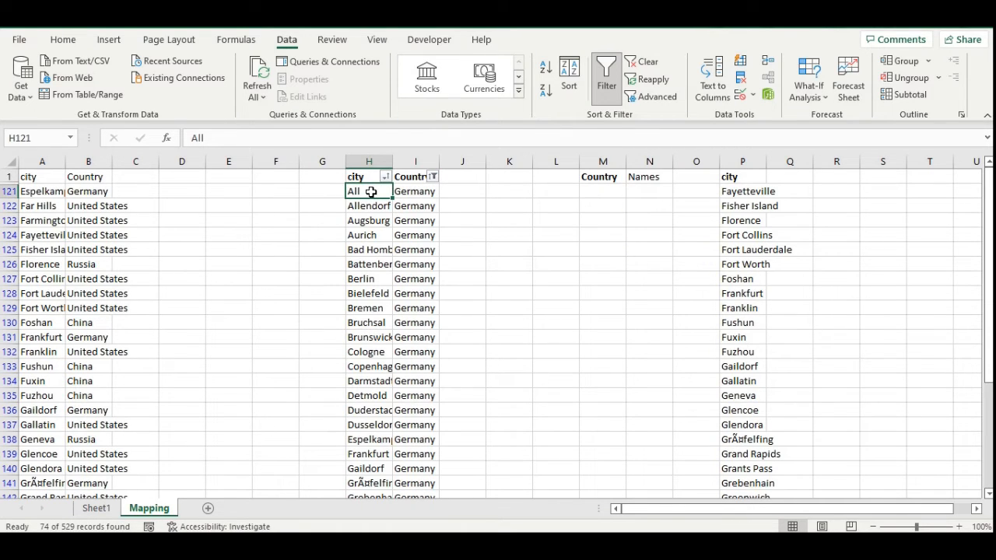
{"action": "key", "text": "ctrl+shift+Down"}
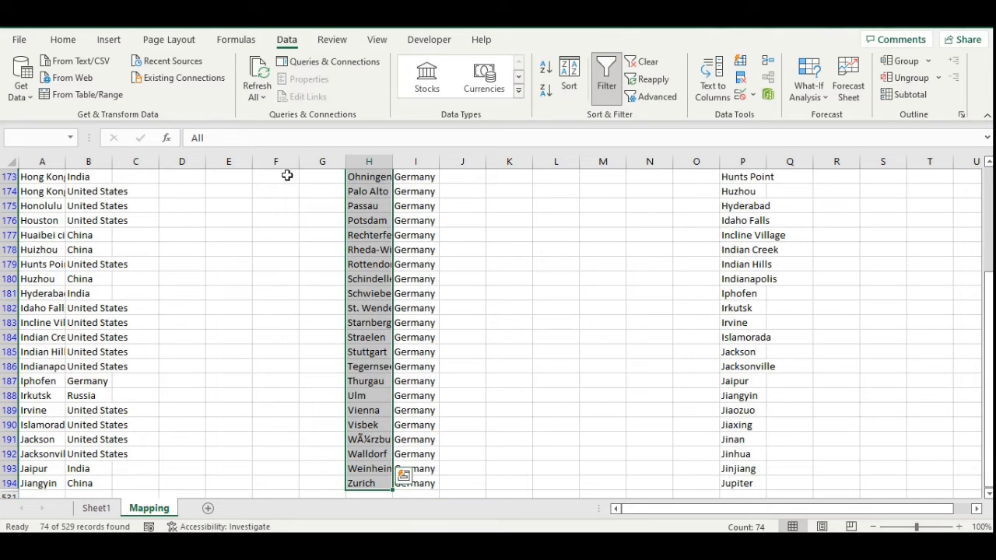
{"action": "left_click", "coordinate": [46, 135]}
{"action": "type", "text": "Ger"}
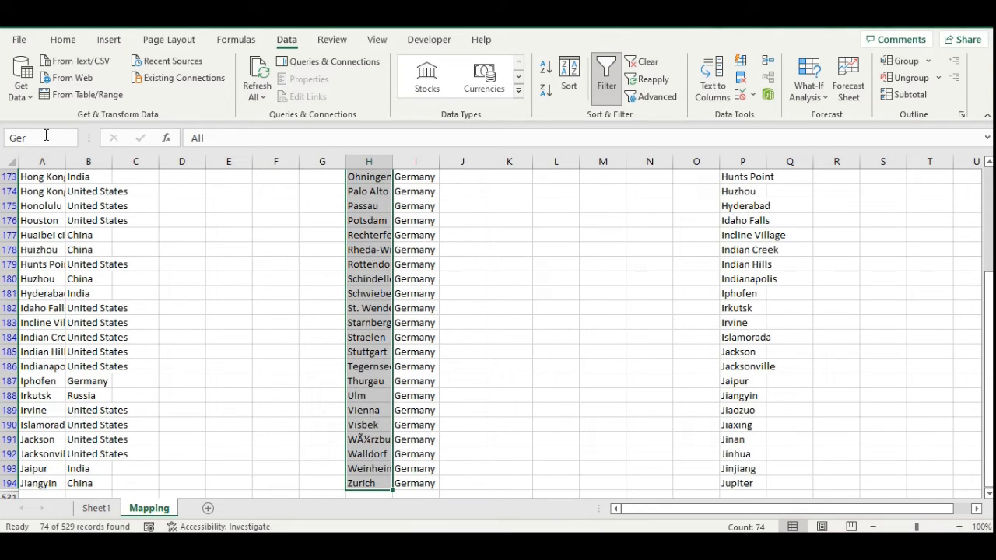
{"action": "key", "text": "Return"}
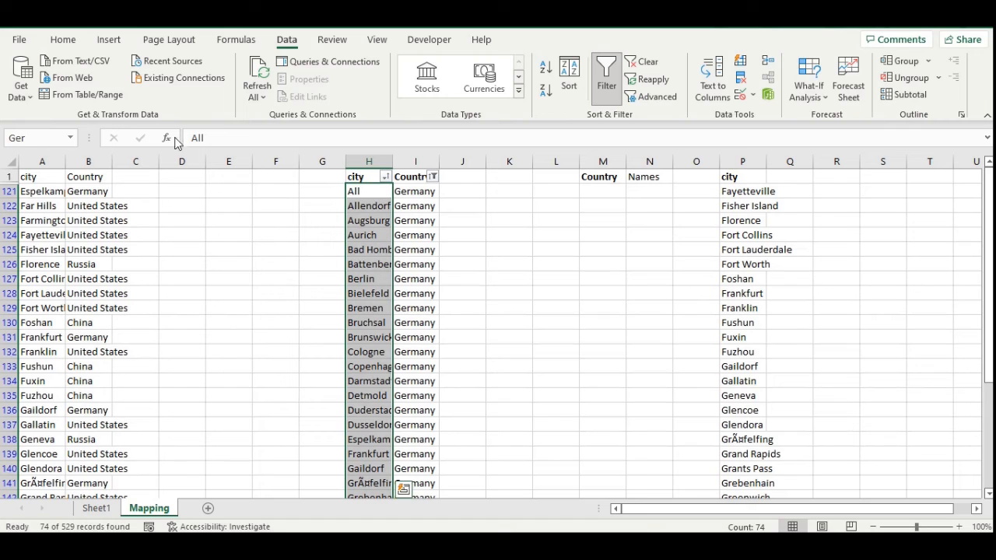
Switch the Country filter of the sorted table from Germany to India only
{"action": "left_click", "coordinate": [431, 178]}
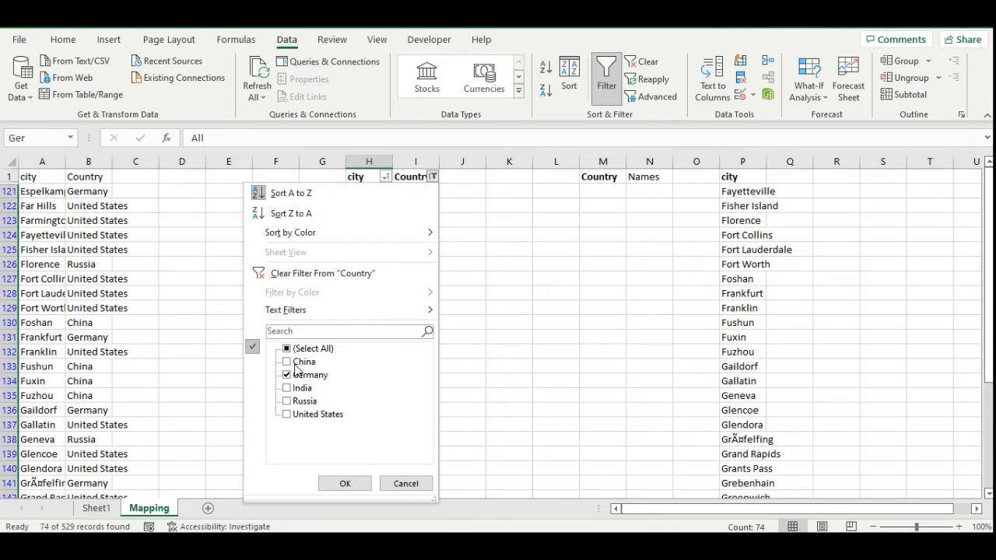
{"action": "left_click", "coordinate": [290, 388]}
{"action": "left_click", "coordinate": [289, 374]}
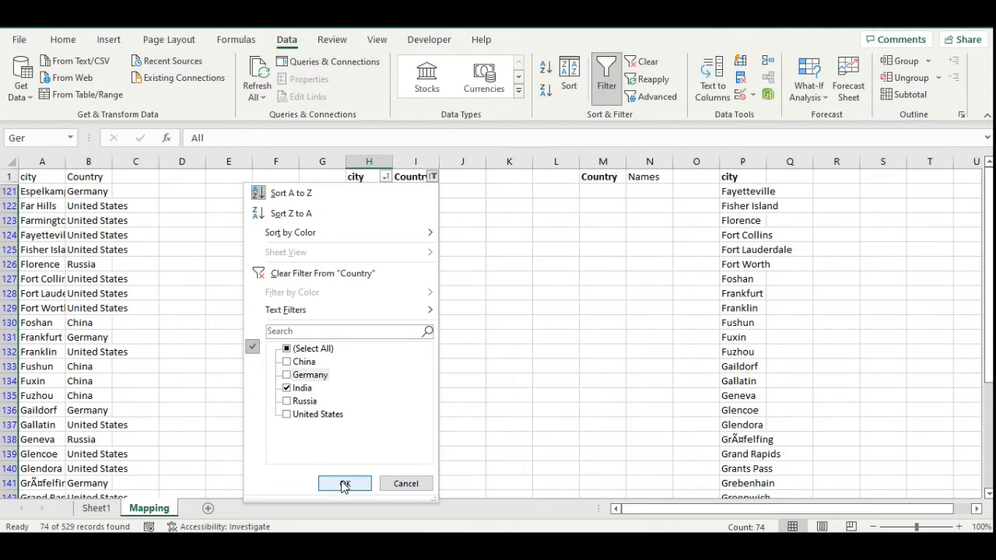
{"action": "left_click", "coordinate": [343, 484]}
Define the named range Ind for the visible India city entries in H195:H223, including the All entry
{"action": "left_click", "coordinate": [371, 191]}
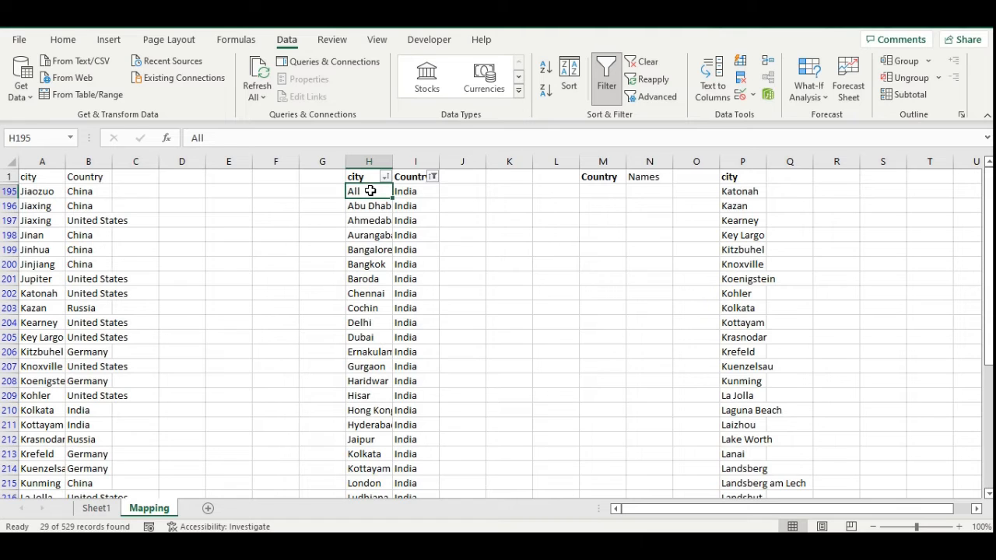
{"action": "key", "text": "ctrl+shift+Down"}
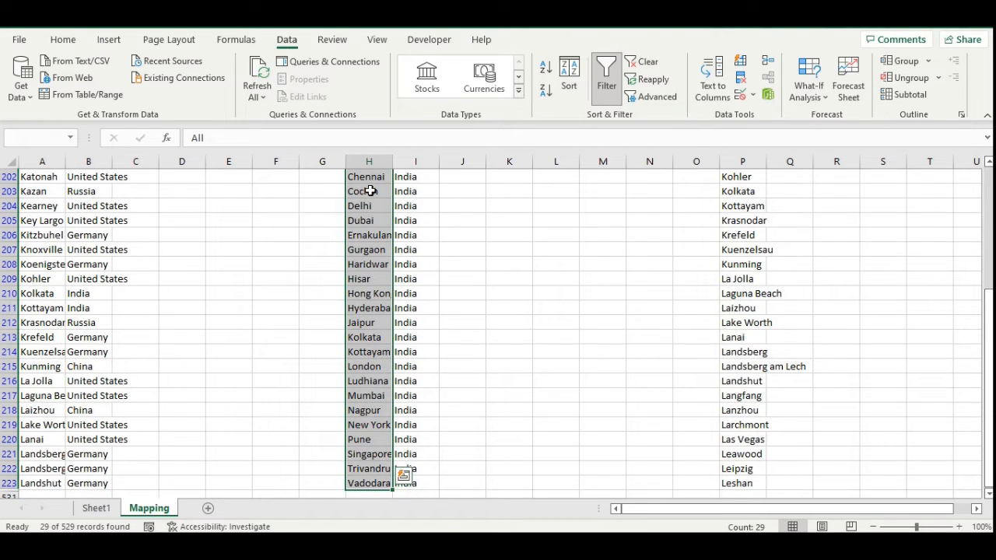
{"action": "key", "text": "alt"}
{"action": "key", "text": "alt+semicolon"}
{"action": "scroll", "coordinate": [370, 191], "scroll_direction": "up", "scroll_amount": 3}
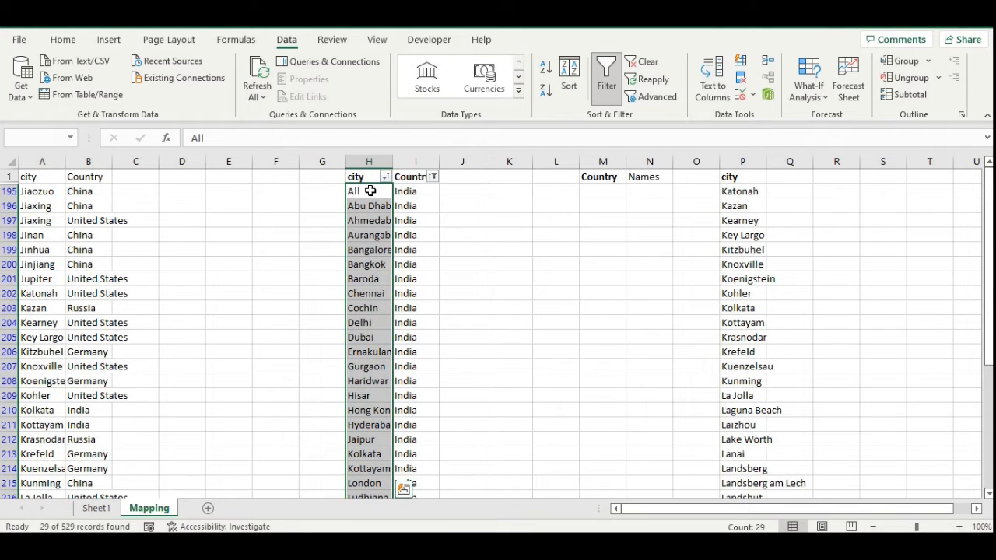
{"action": "left_click", "coordinate": [29, 137]}
{"action": "type", "text": "Ind"}
Switch the Country filter of the sorted table from India to Russia only
{"action": "left_click", "coordinate": [433, 177]}
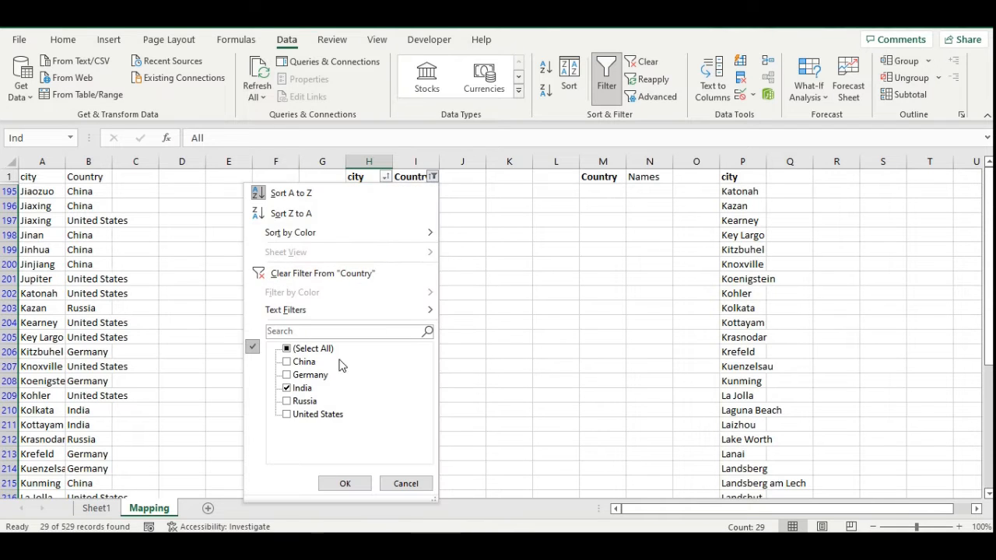
{"action": "left_click", "coordinate": [287, 388]}
{"action": "left_click", "coordinate": [287, 401]}
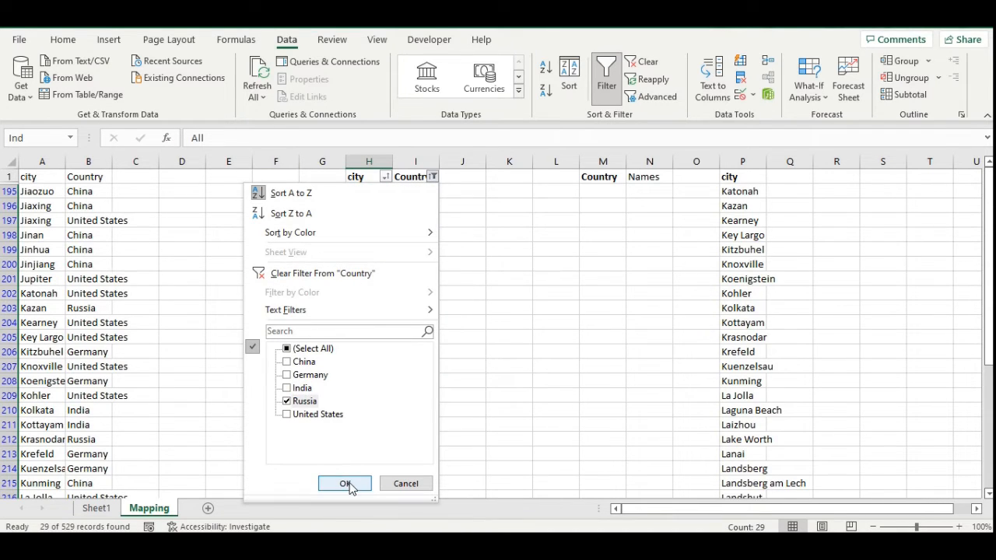
{"action": "left_click", "coordinate": [344, 483]}
Define the named range Rus for the Russia city entries in H224:H246, including the All entry
{"action": "left_click", "coordinate": [364, 194]}
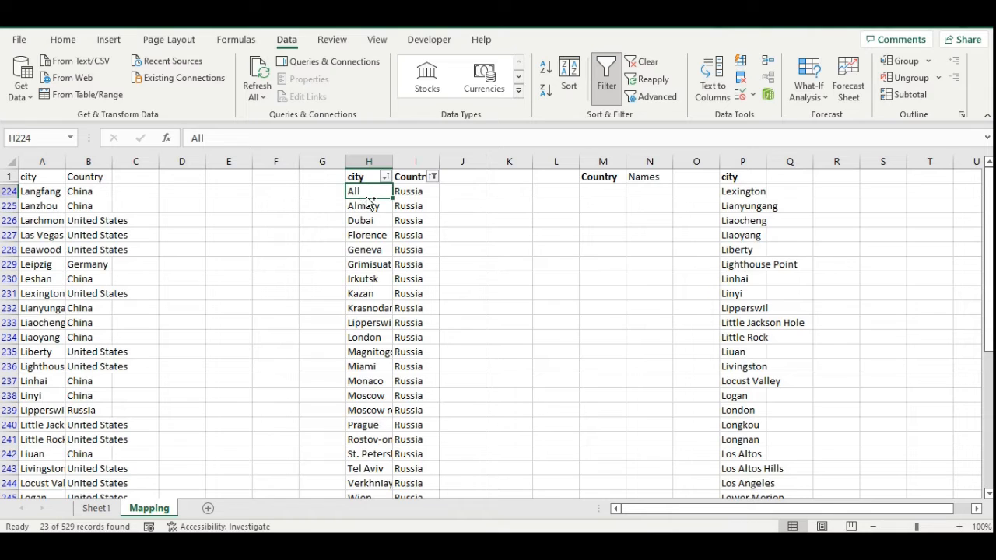
{"action": "key", "text": "ctrl+shift+Down"}
{"action": "left_click", "coordinate": [21, 139]}
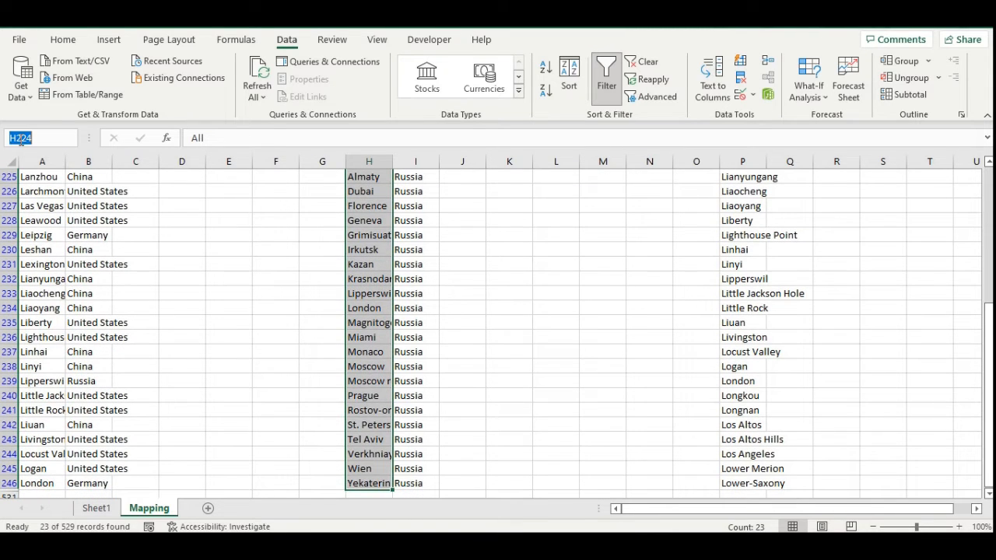
{"action": "type", "text": "Rus"}
{"action": "key", "text": "Return"}
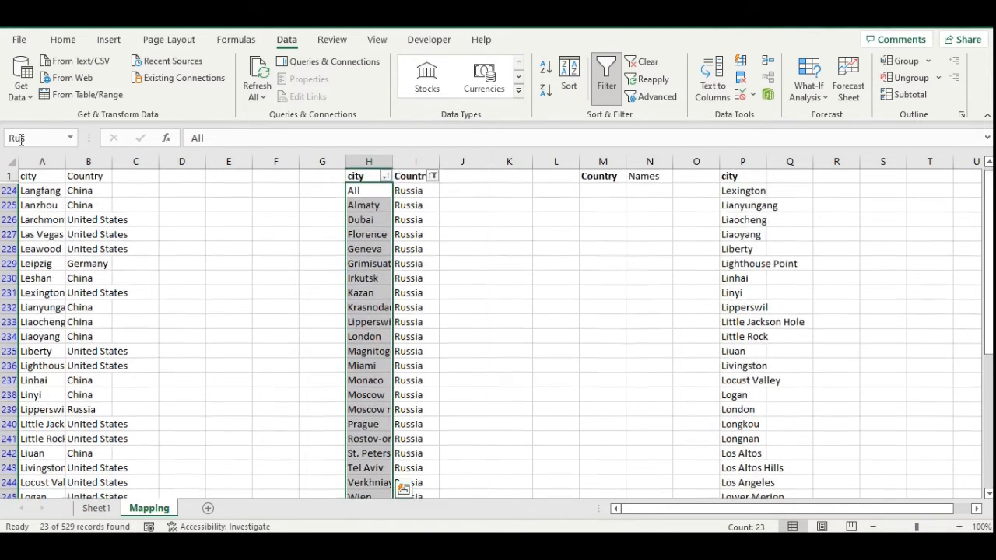
Switch the Country filter of the sorted table from Russia to United States only
{"action": "left_click", "coordinate": [434, 177]}
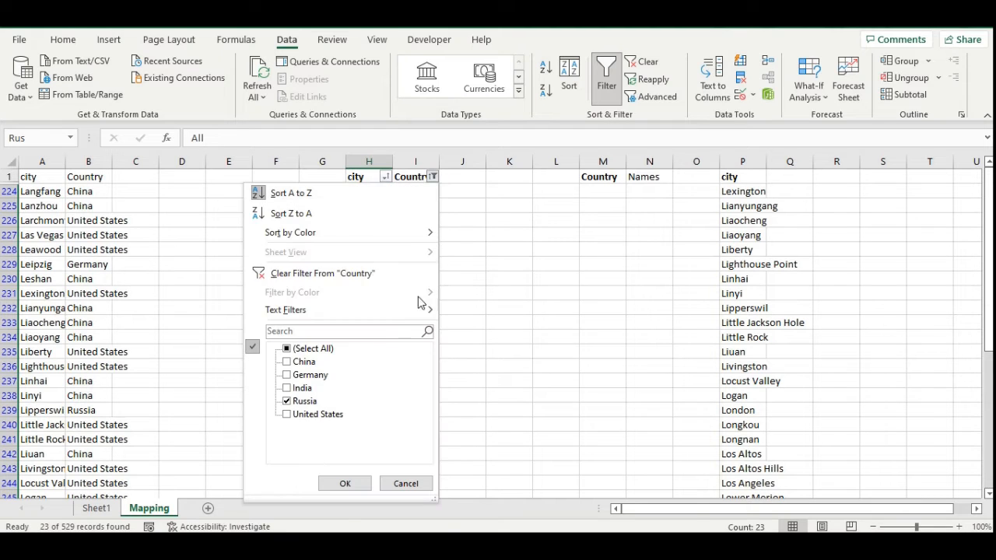
{"action": "left_click", "coordinate": [287, 401]}
{"action": "left_click", "coordinate": [287, 415]}
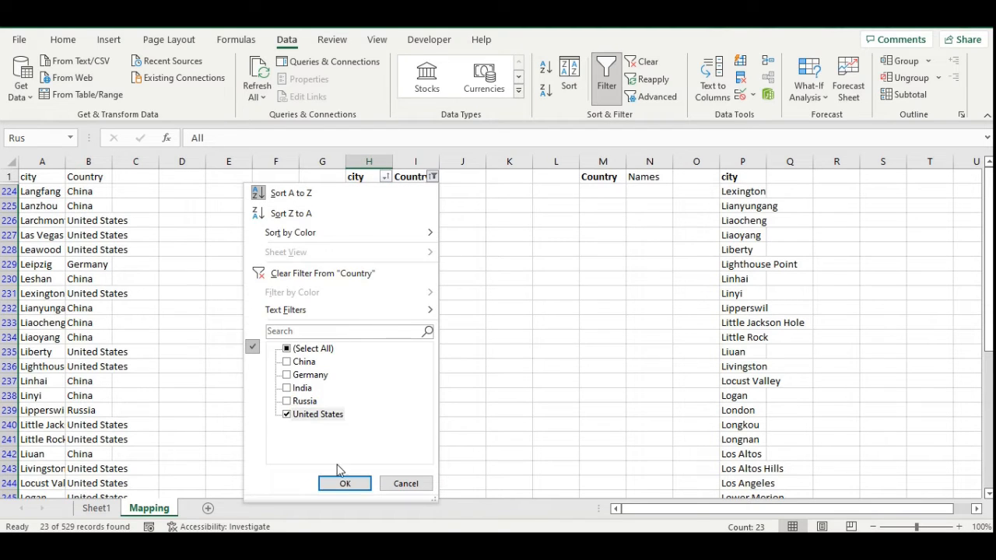
{"action": "left_click", "coordinate": [344, 483]}
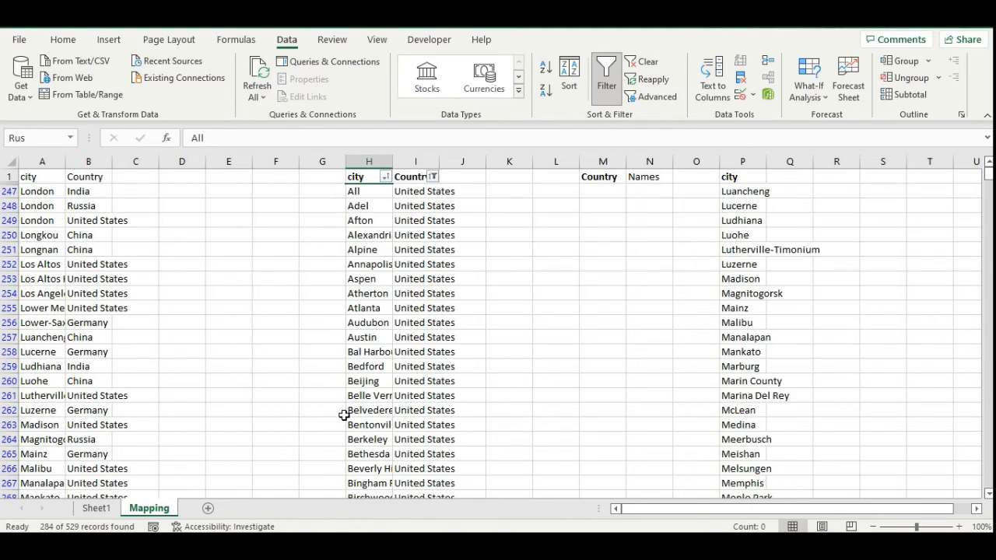
Define the named range US for the visible United States city entries in H247:H530, including the All entry
{"action": "left_click", "coordinate": [366, 193]}
{"action": "key", "text": "ctrl+shift+Down"}
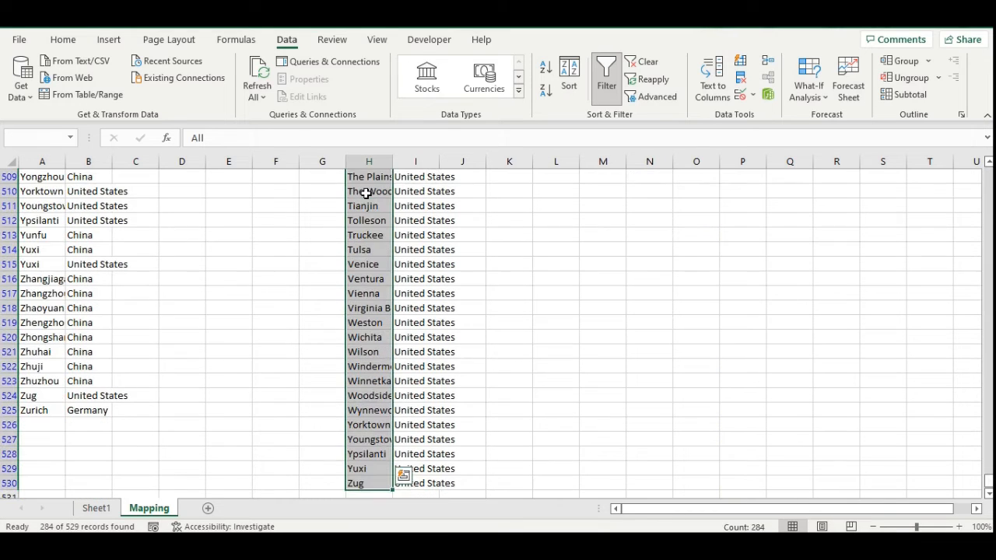
{"action": "left_click", "coordinate": [27, 140]}
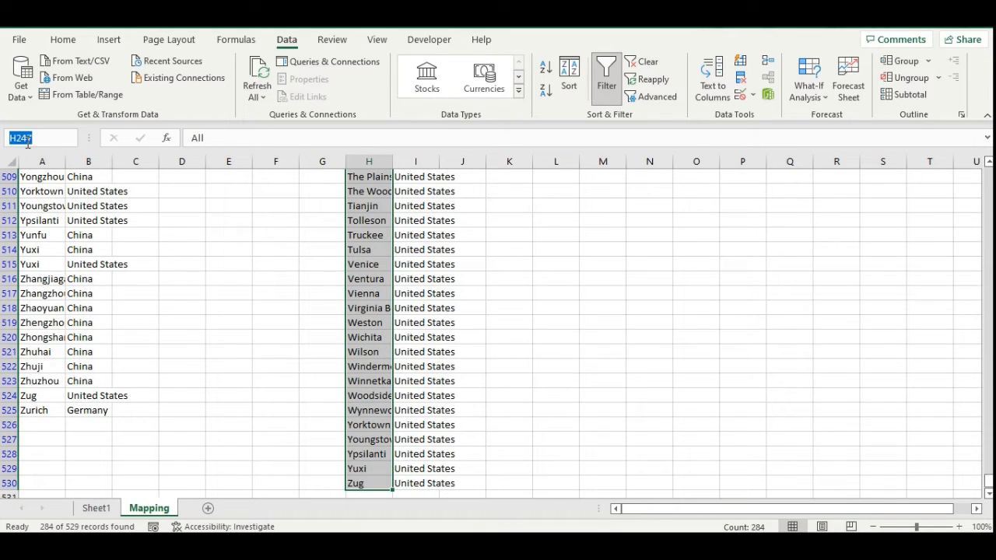
{"action": "type", "text": "US"}
{"action": "key", "text": "Return"}
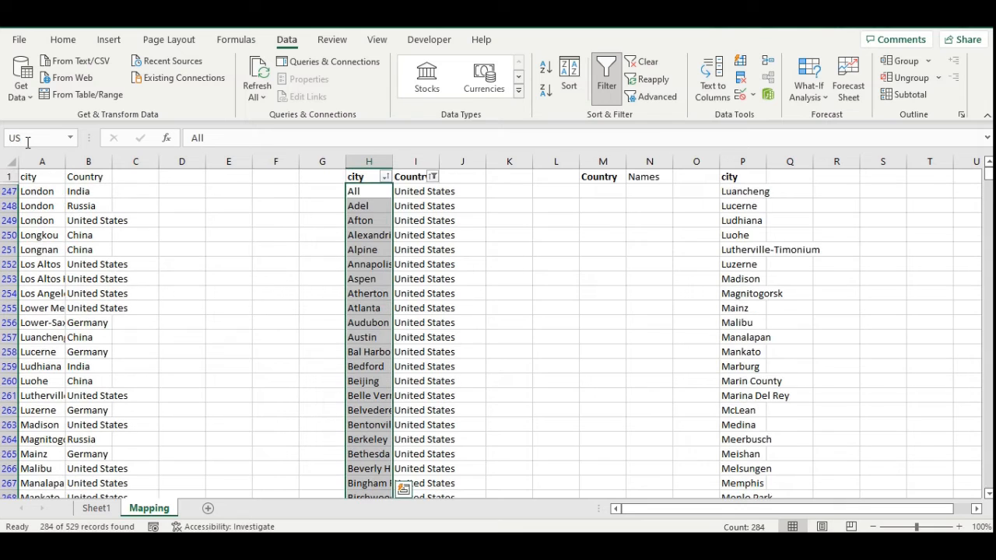
Reset the Country filter of the sorted table to show all countries
{"action": "left_click", "coordinate": [433, 177]}
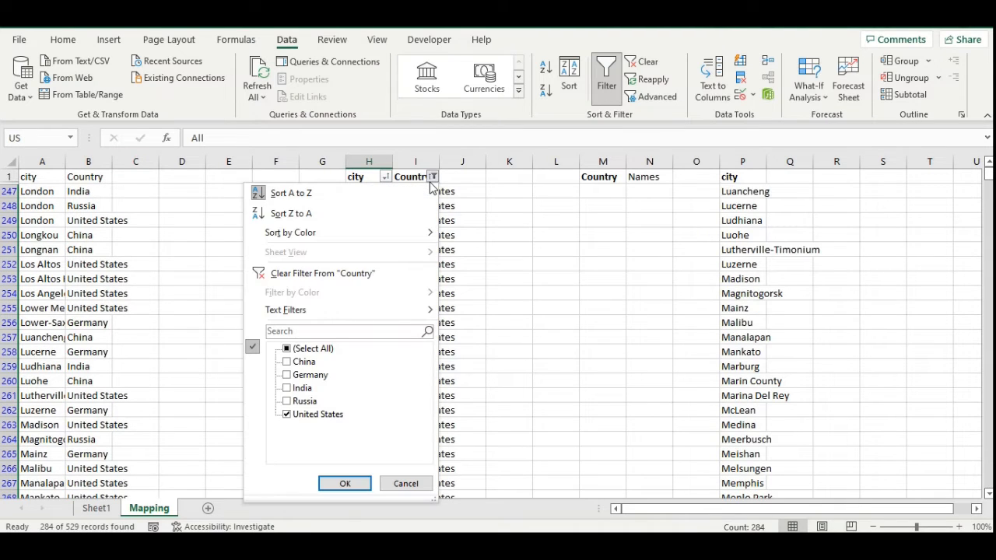
{"action": "left_click", "coordinate": [288, 349]}
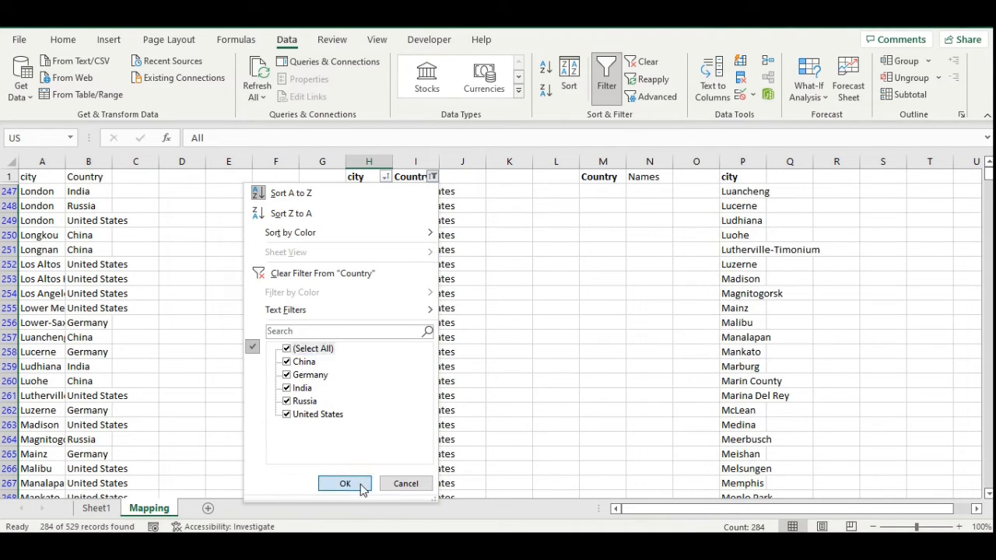
{"action": "left_click", "coordinate": [358, 484]}
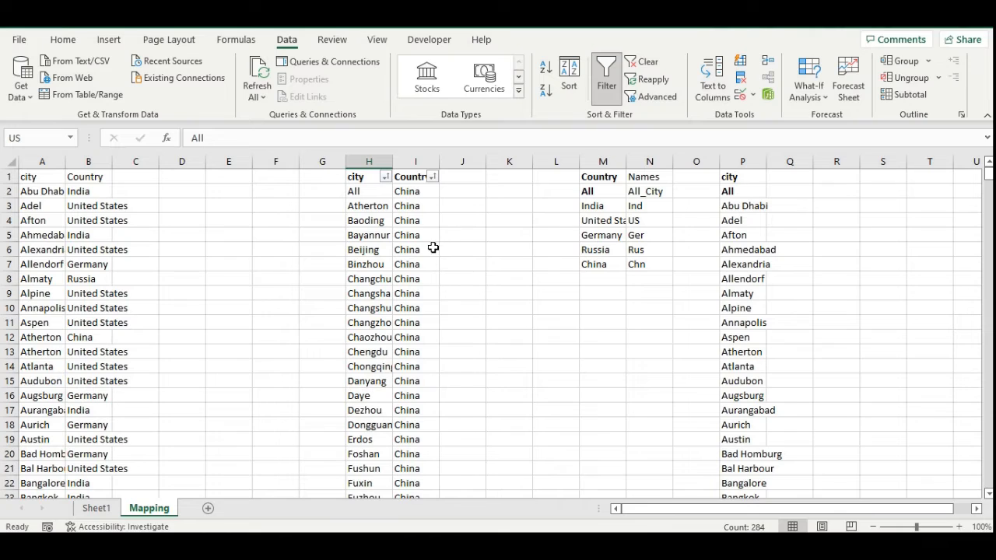
Define the named range All_City for the full city list in P2:P503, including the All entry
{"action": "left_click", "coordinate": [742, 192]}
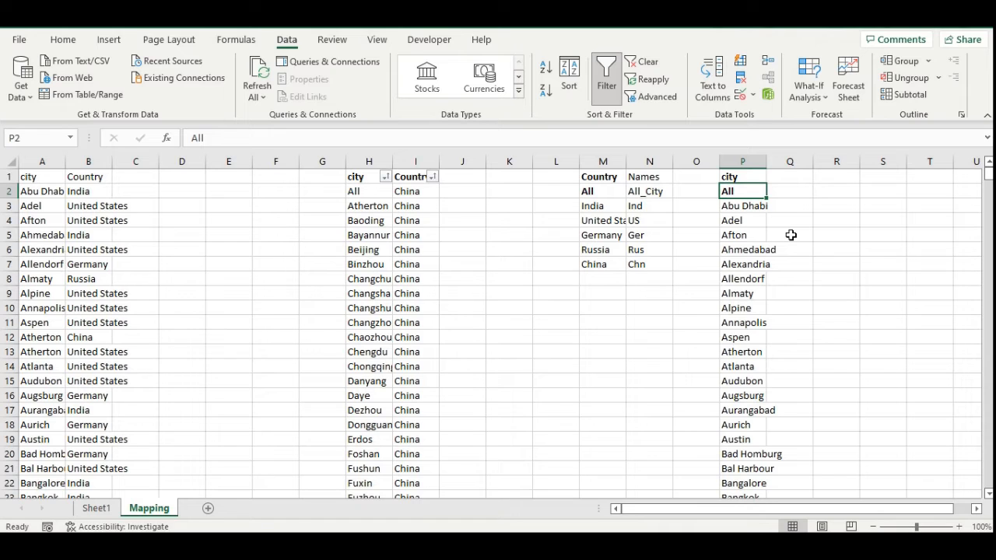
{"action": "key", "text": "ctrl+shift+Down"}
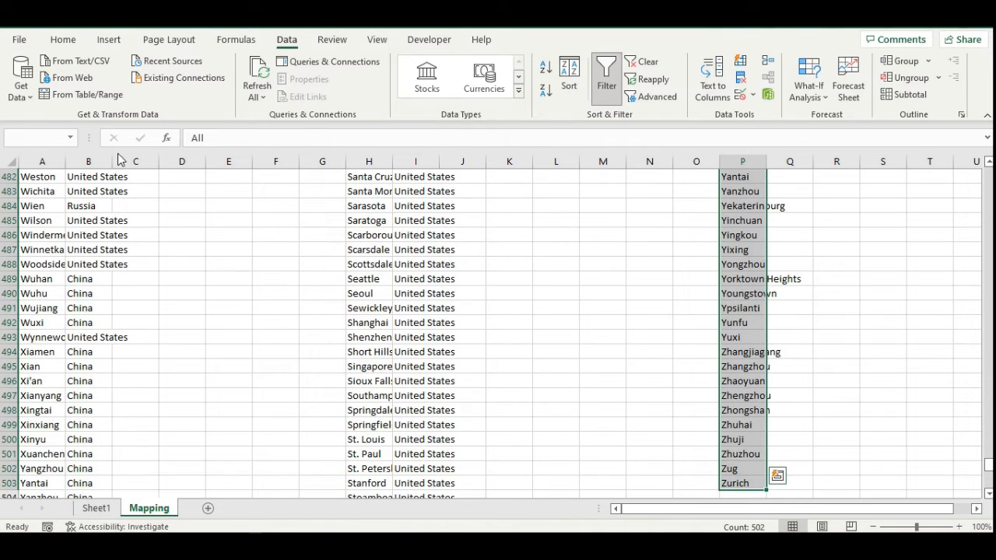
{"action": "left_click", "coordinate": [41, 138]}
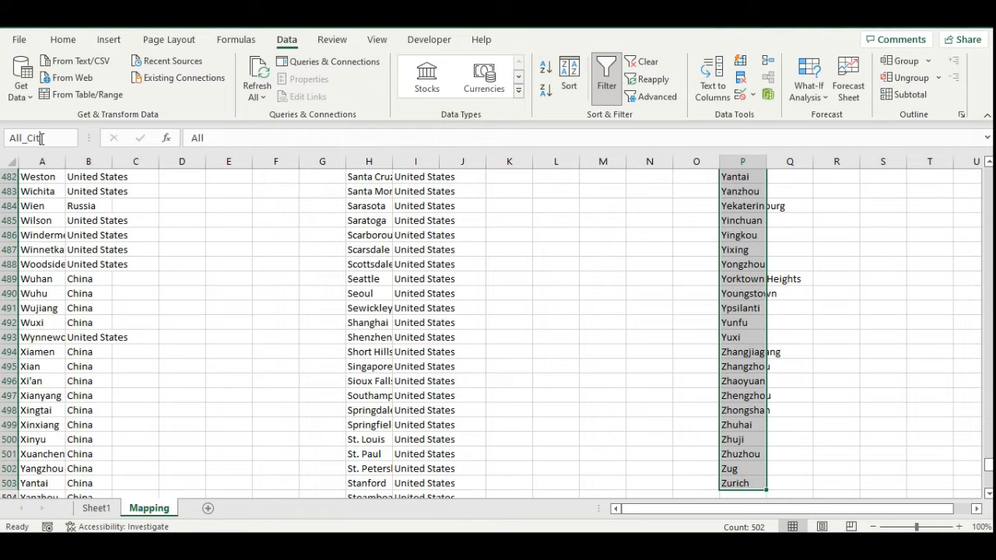
{"action": "type", "text": "All_City"}
{"action": "key", "text": "Return"}
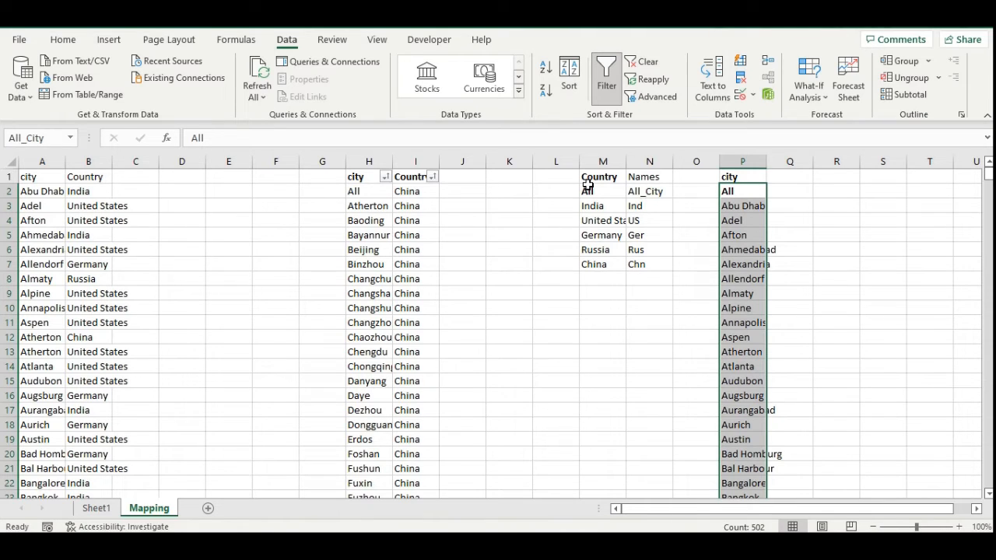
Review the workbook's defined names in the Name Manager, checking the country city ranges and All_City
{"action": "left_click", "coordinate": [231, 42]}
{"action": "left_click", "coordinate": [431, 93]}
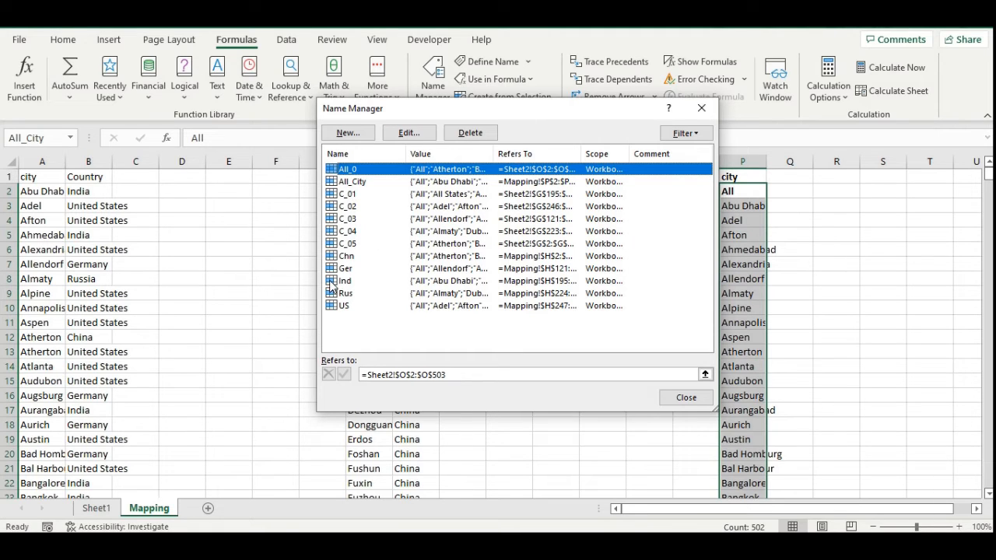
{"action": "left_click", "coordinate": [675, 399]}
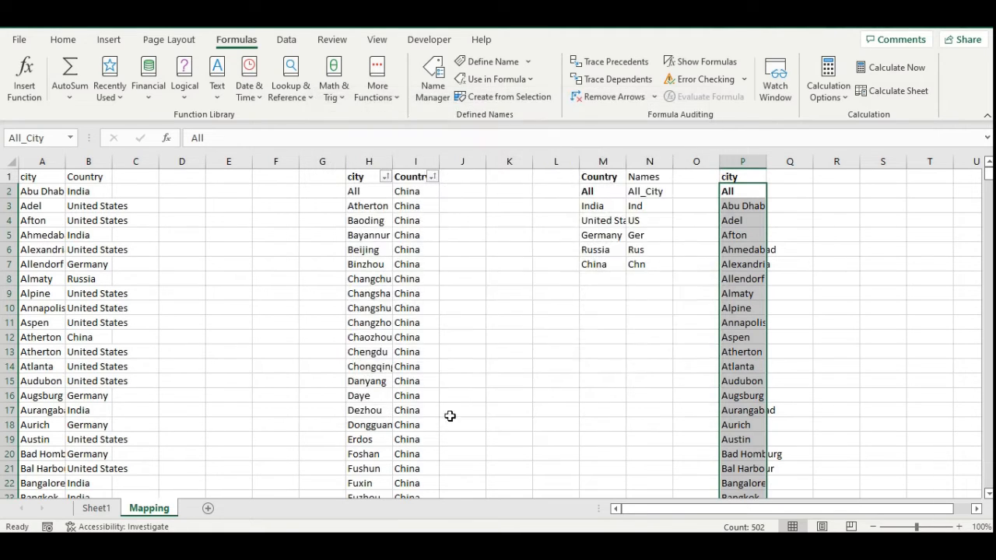
On Sheet1, enter the label "Country:" in B7 and the label "City:" in B12
{"action": "left_click", "coordinate": [96, 508]}
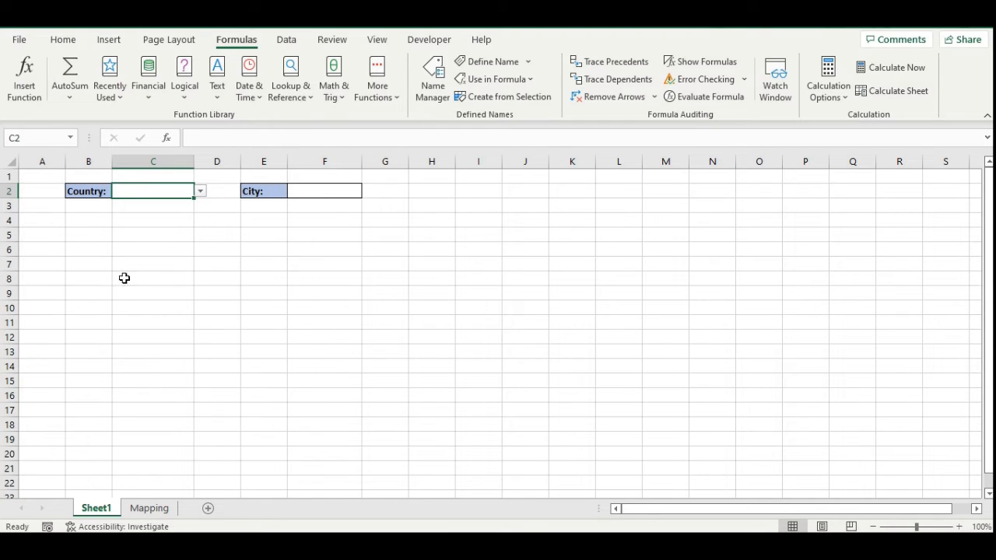
{"action": "left_click", "coordinate": [100, 268]}
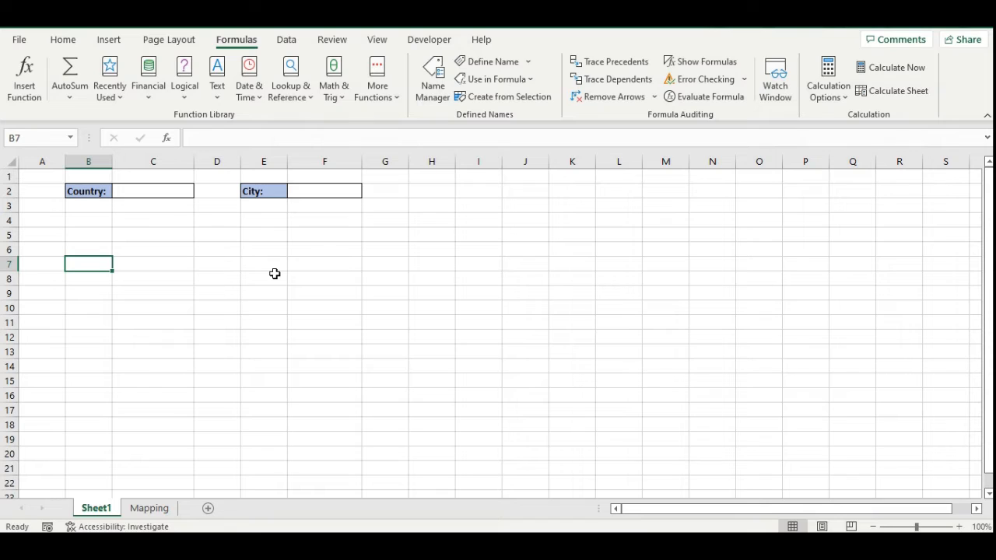
{"action": "type", "text": "Country"}
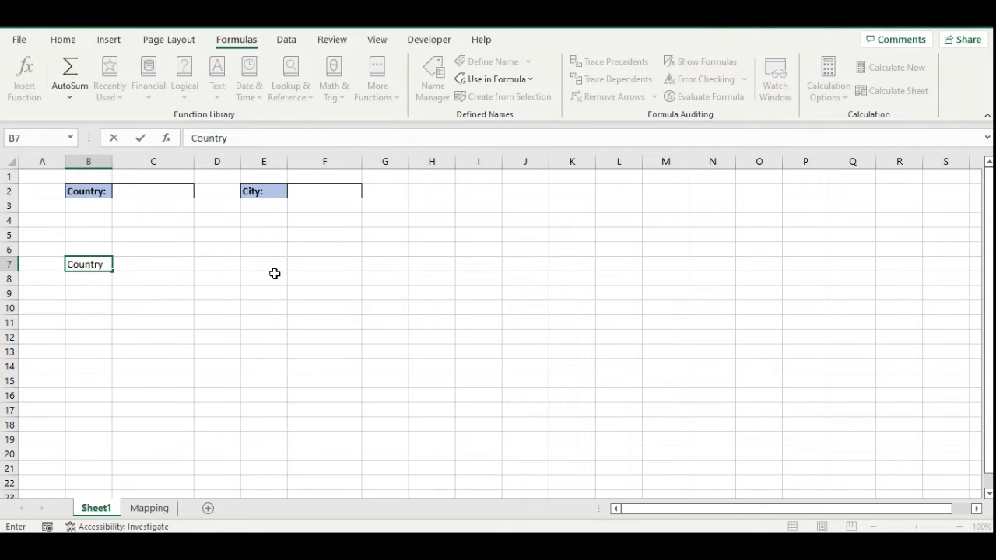
{"action": "type", "text": ":"}
{"action": "key", "text": "Return"}
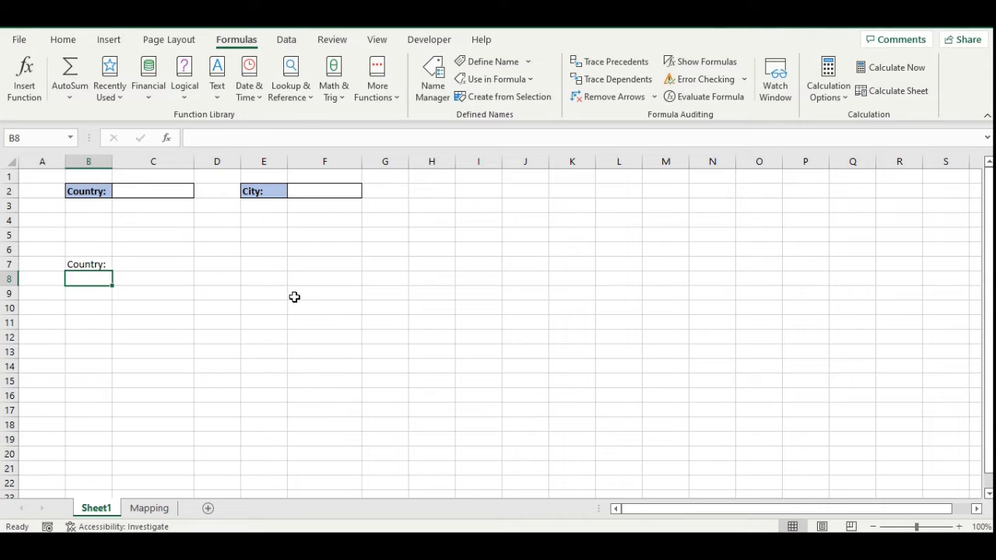
{"action": "left_click", "coordinate": [89, 338]}
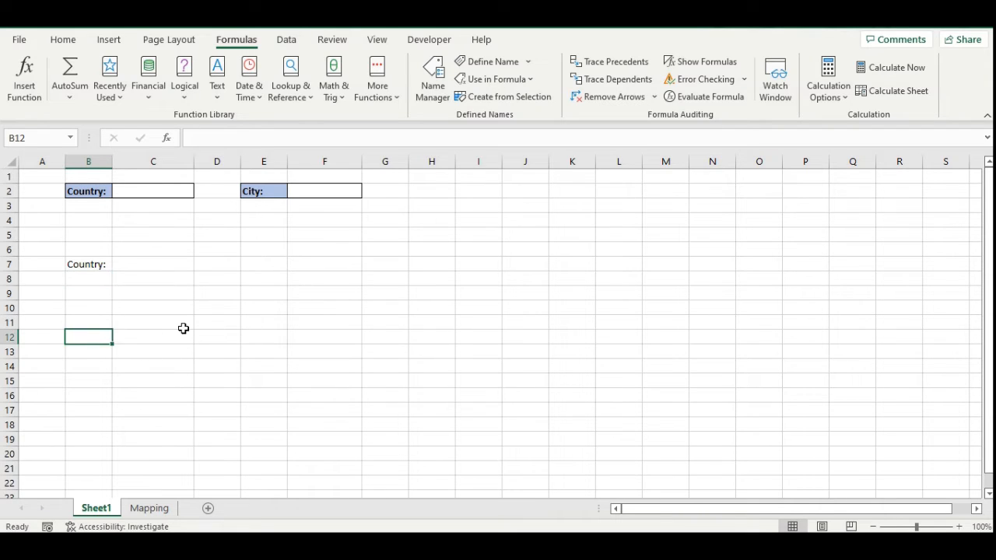
{"action": "type", "text": "City:"}
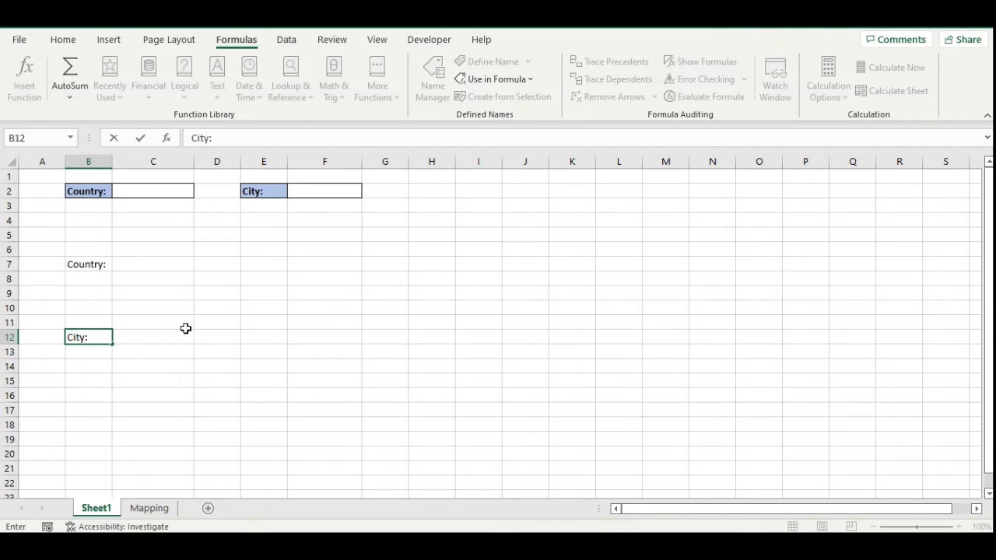
{"action": "key", "text": "Return"}
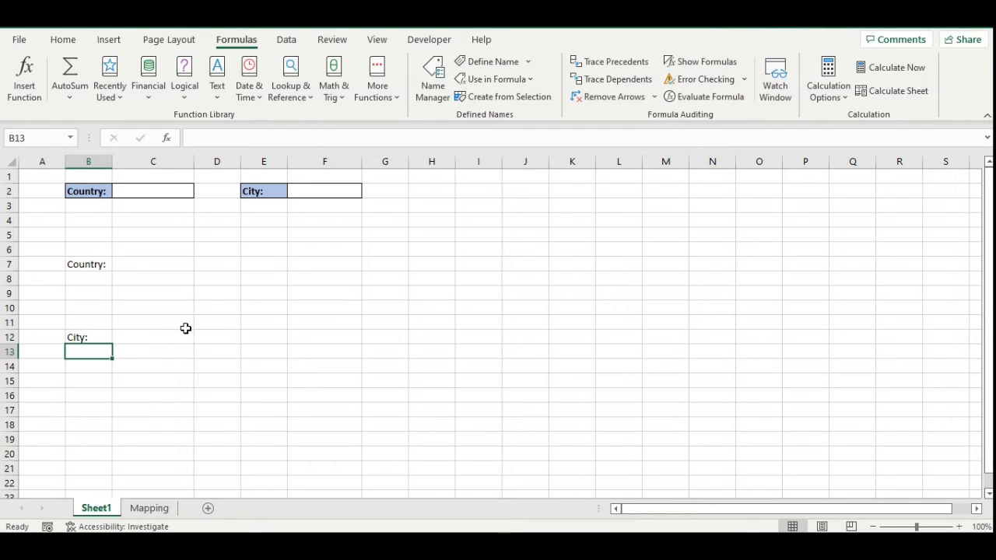
Apply borders to the Country cells B7:C7 and the City cells B12:C12
{"action": "left_click_drag", "start_coordinate": [97, 265], "coordinate": [164, 266]}
{"action": "left_click", "coordinate": [61, 39]}
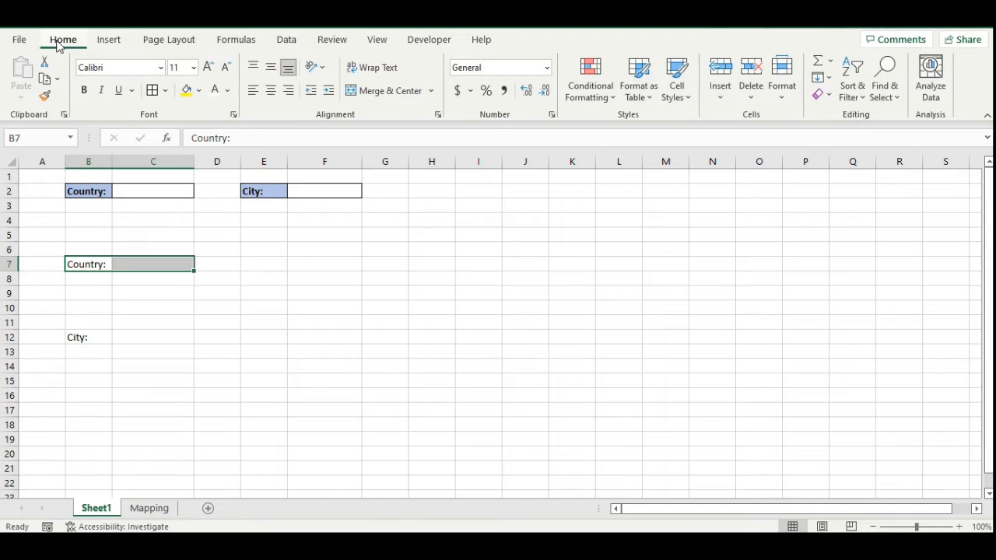
{"action": "left_click_drag", "start_coordinate": [83, 337], "coordinate": [149, 334]}
{"action": "left_click", "coordinate": [151, 90]}
Apply the Check Cell style to the Country label in B7
{"action": "left_click", "coordinate": [88, 262]}
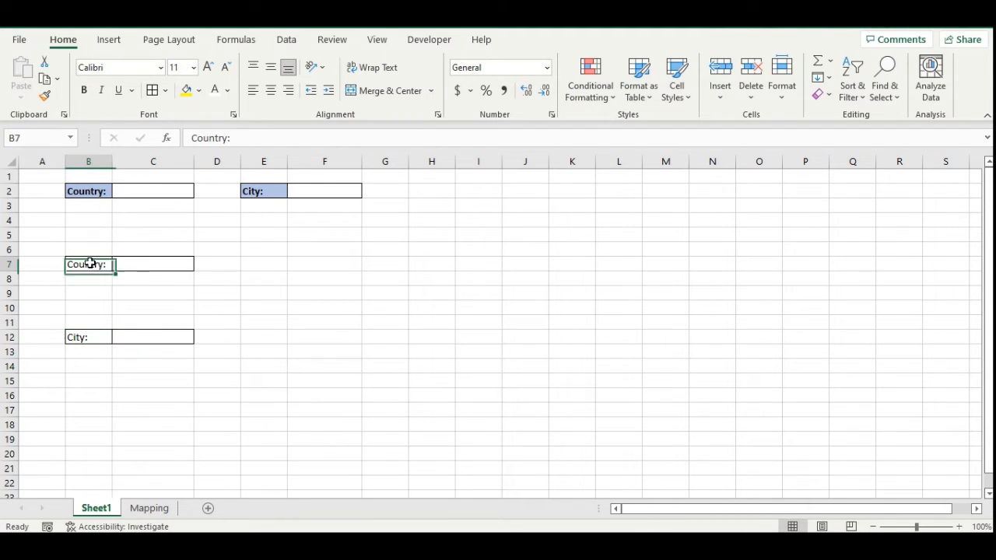
{"action": "left_click", "coordinate": [677, 84]}
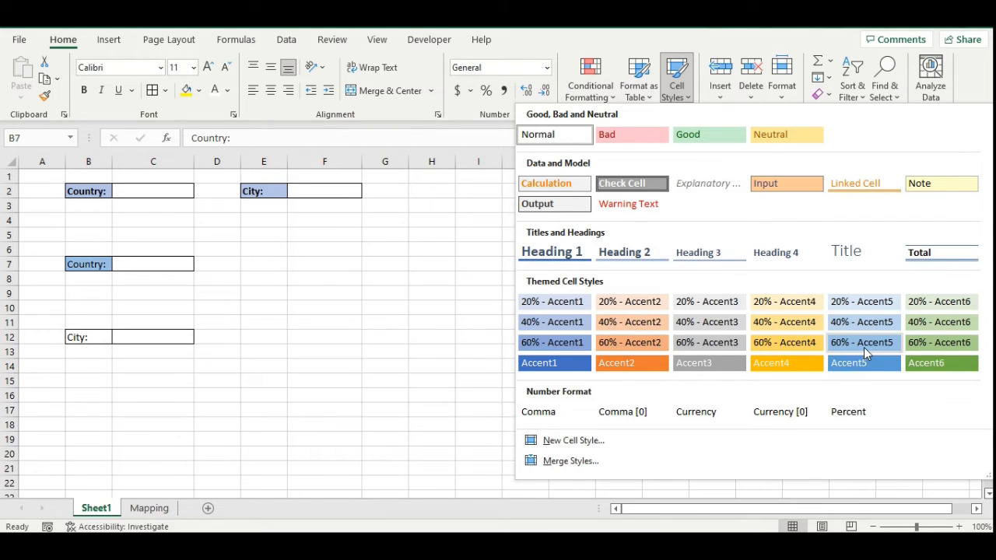
{"action": "left_click", "coordinate": [631, 187]}
Apply the Output cell style to the City label in B12 and the Country label in B7
{"action": "left_click", "coordinate": [91, 337]}
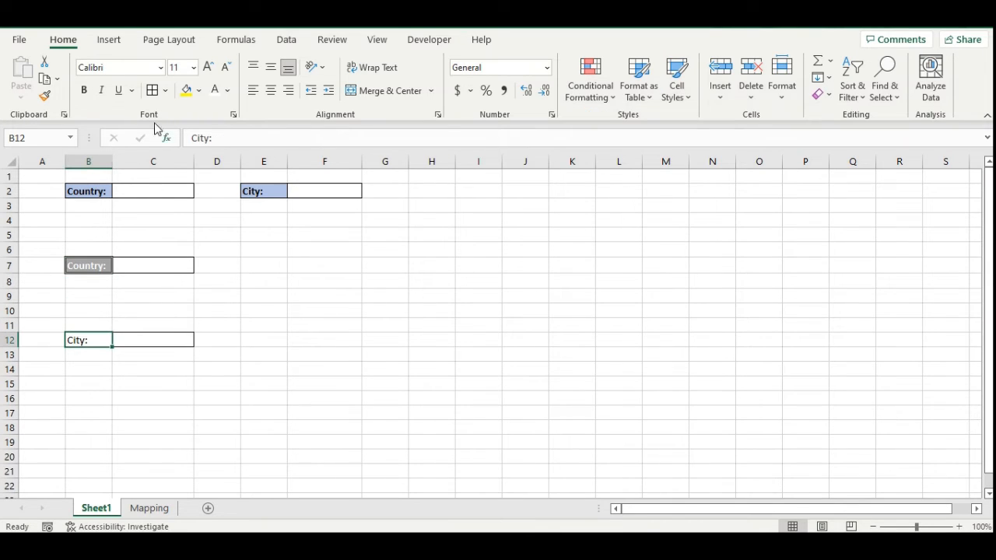
{"action": "left_click", "coordinate": [675, 84]}
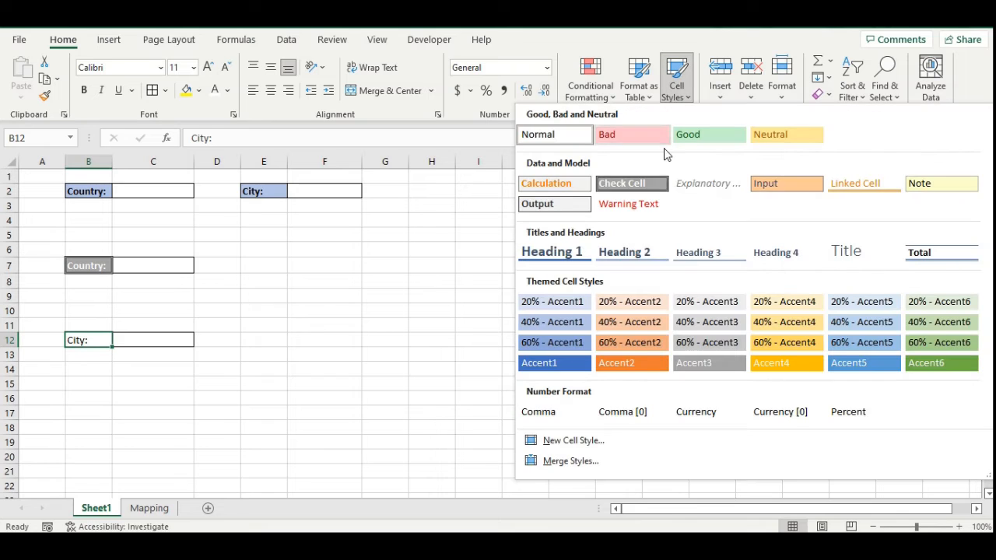
{"action": "left_click", "coordinate": [568, 205]}
{"action": "left_click", "coordinate": [98, 268]}
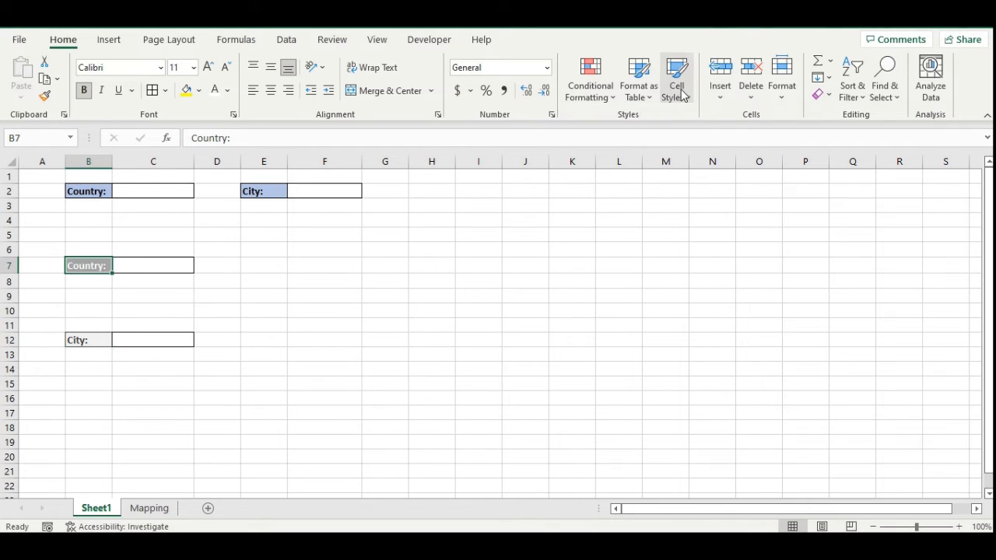
{"action": "left_click", "coordinate": [676, 87]}
{"action": "left_click", "coordinate": [573, 206]}
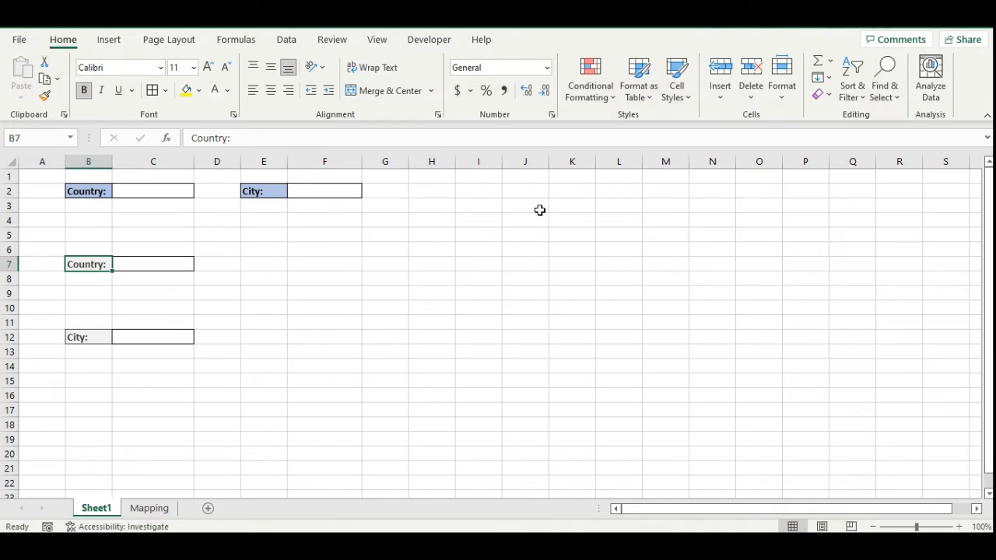
Add list data validation to the Country cell C7 with the source =Mapping!$M$2:$M$7
{"action": "left_click", "coordinate": [136, 265]}
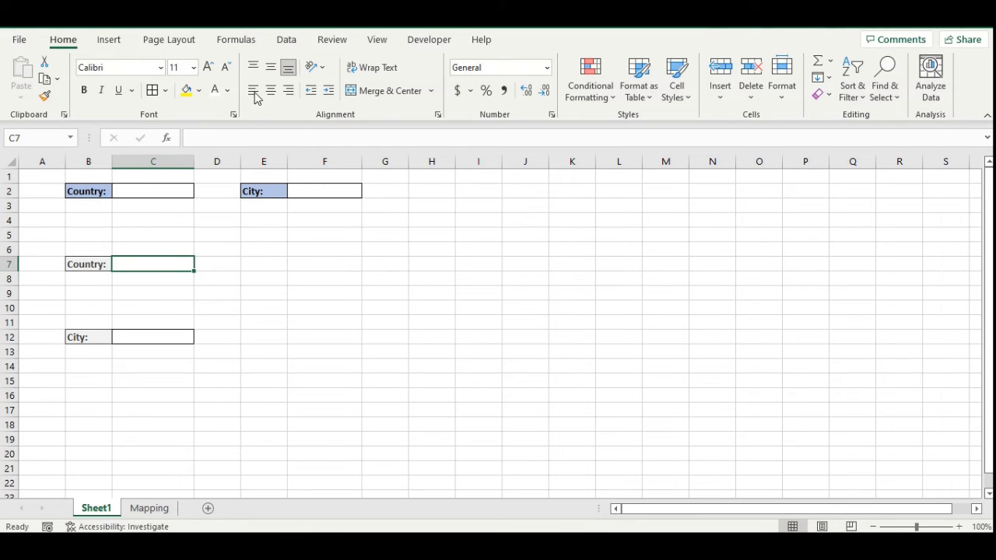
{"action": "left_click", "coordinate": [287, 40]}
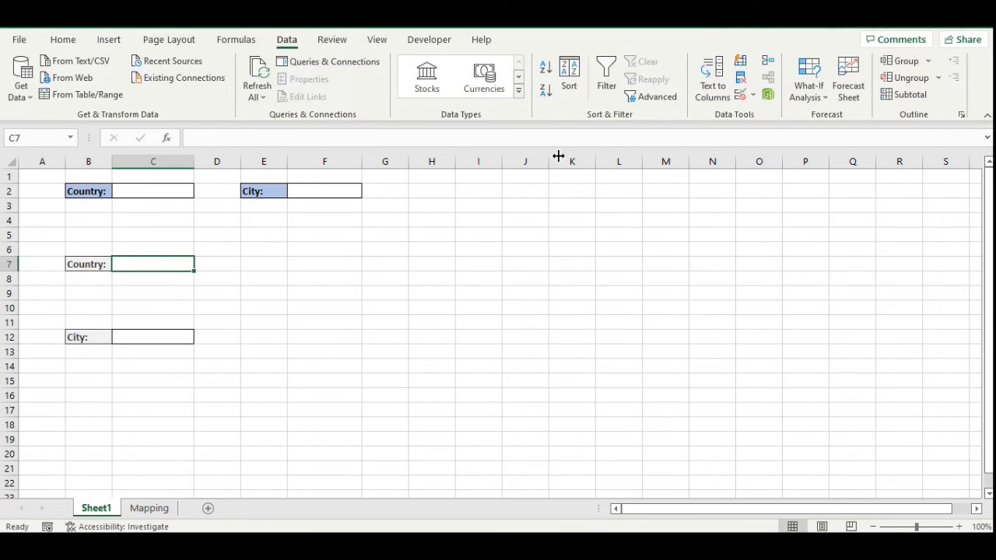
{"action": "left_click", "coordinate": [753, 95]}
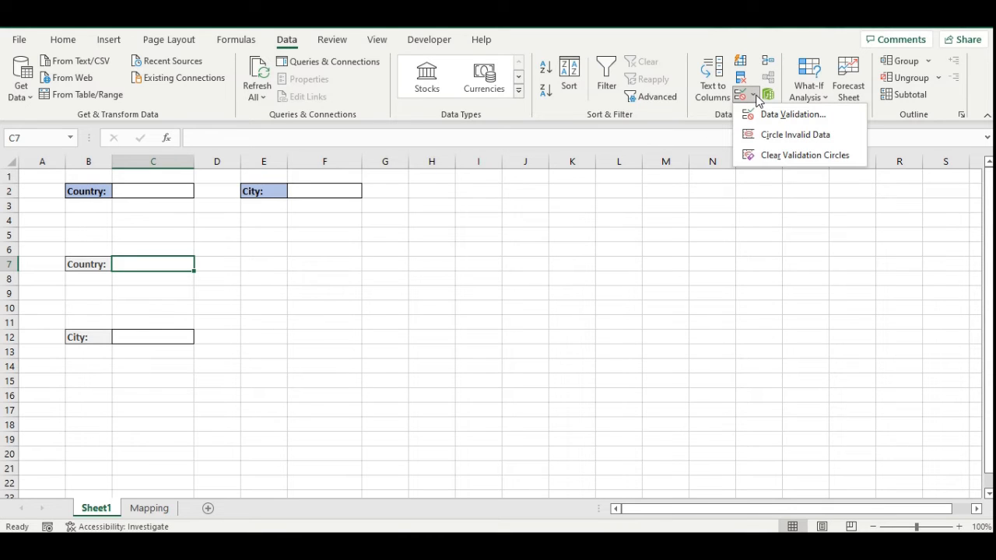
{"action": "left_click", "coordinate": [786, 114]}
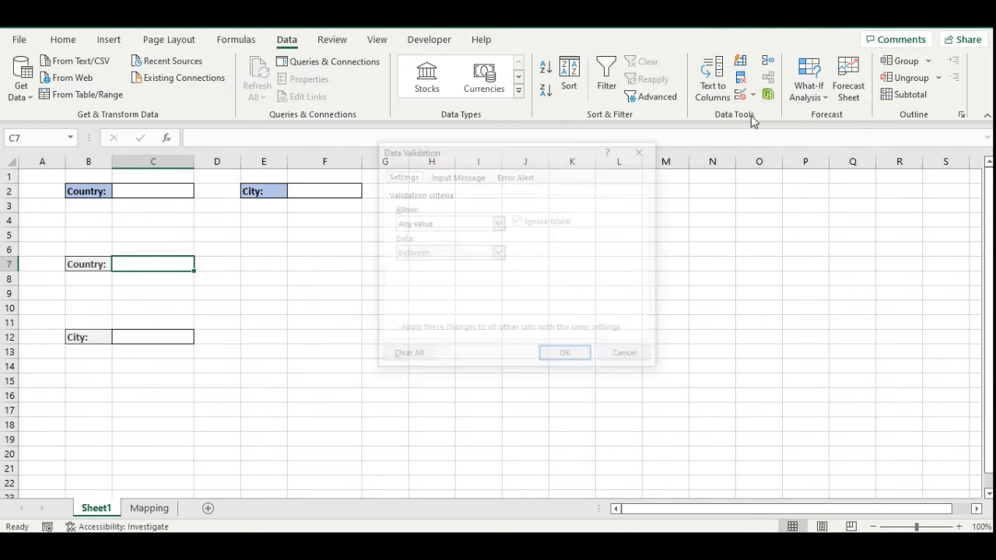
{"action": "left_click", "coordinate": [498, 224]}
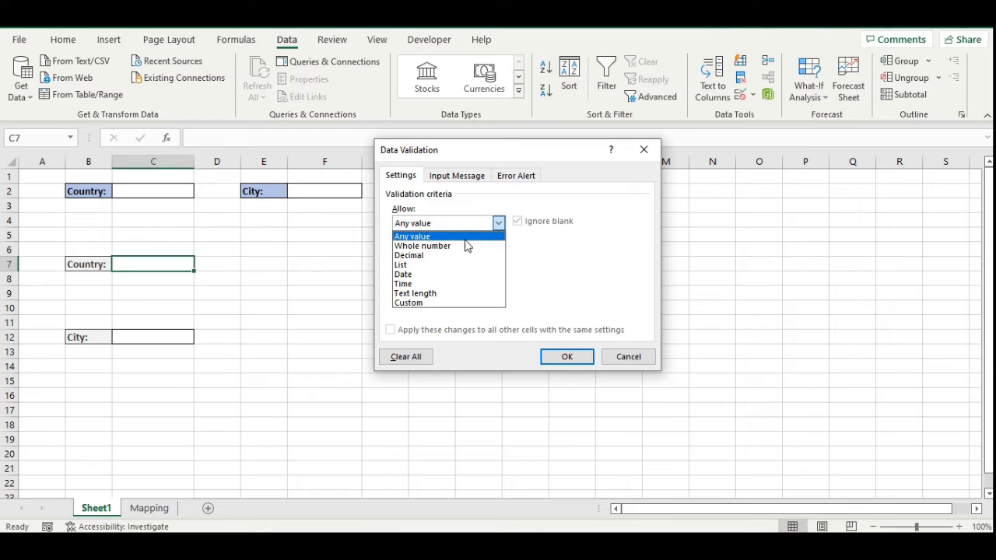
{"action": "left_click", "coordinate": [422, 264]}
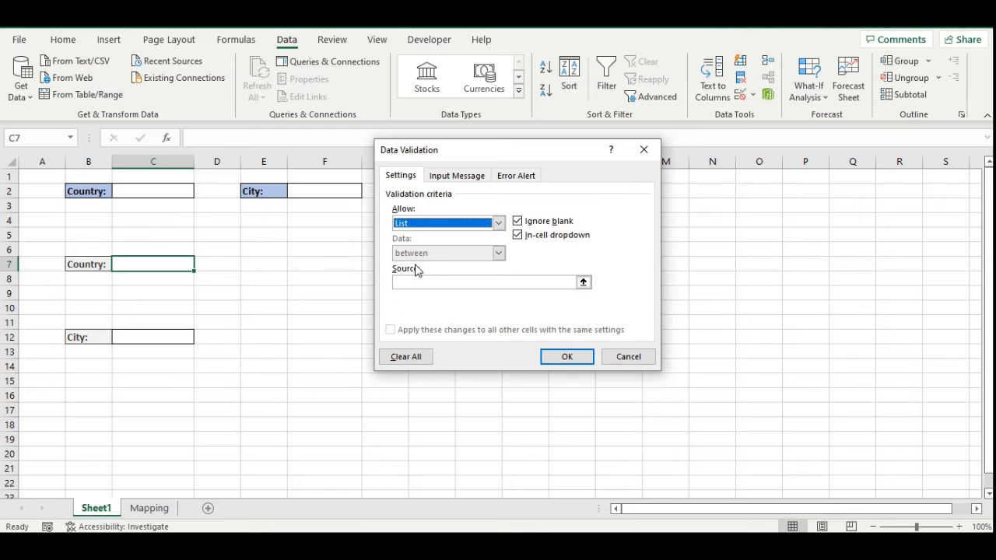
{"action": "left_click", "coordinate": [584, 282]}
{"action": "left_click", "coordinate": [153, 511]}
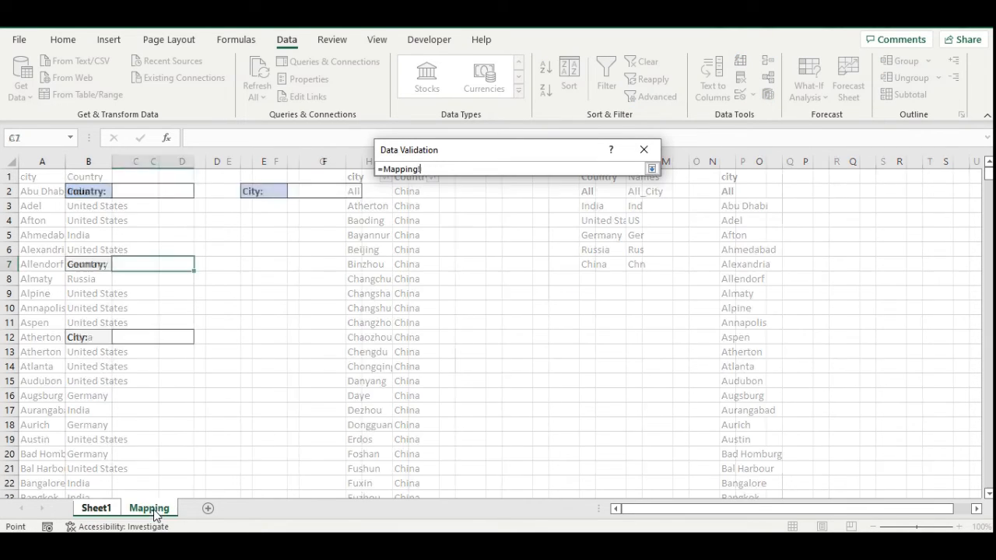
{"action": "left_click", "coordinate": [601, 191]}
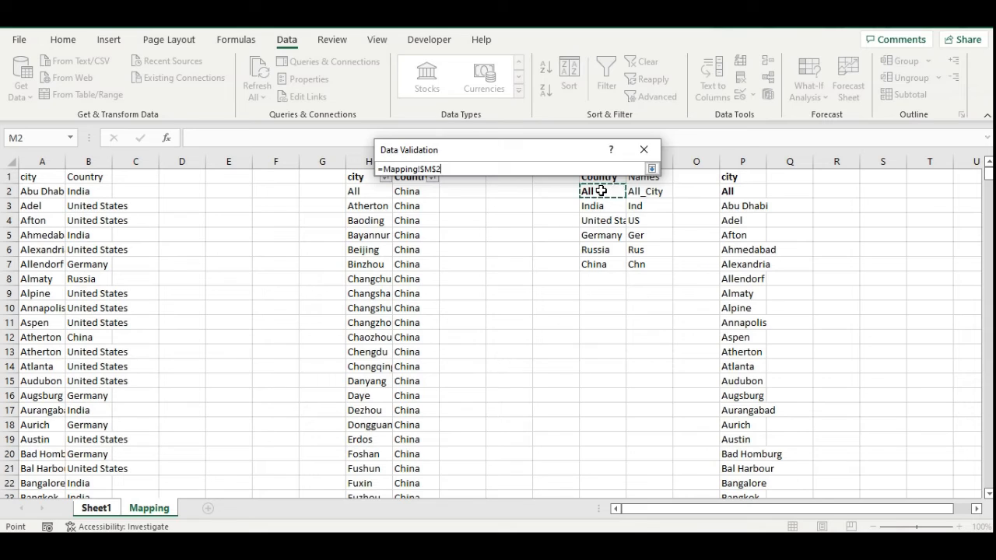
{"action": "left_click_drag", "start_coordinate": [602, 190], "coordinate": [602, 262]}
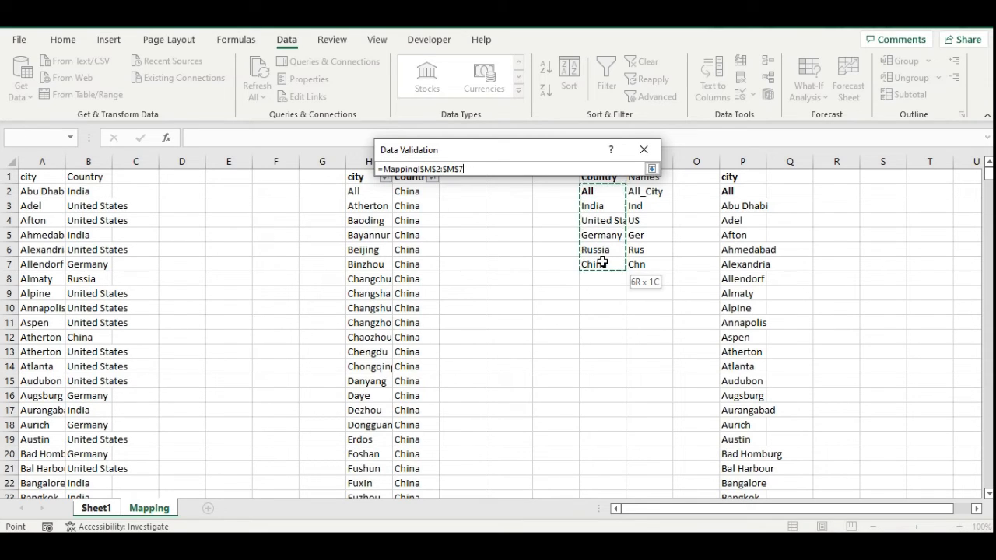
{"action": "left_click_drag", "start_coordinate": [570, 155], "coordinate": [405, 177]}
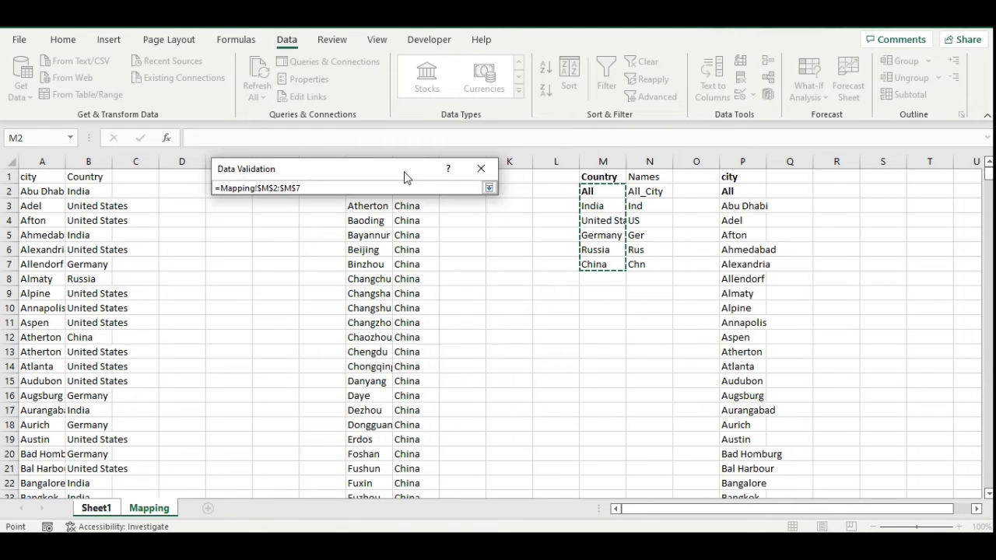
{"action": "left_click", "coordinate": [490, 189]}
{"action": "left_click", "coordinate": [407, 376]}
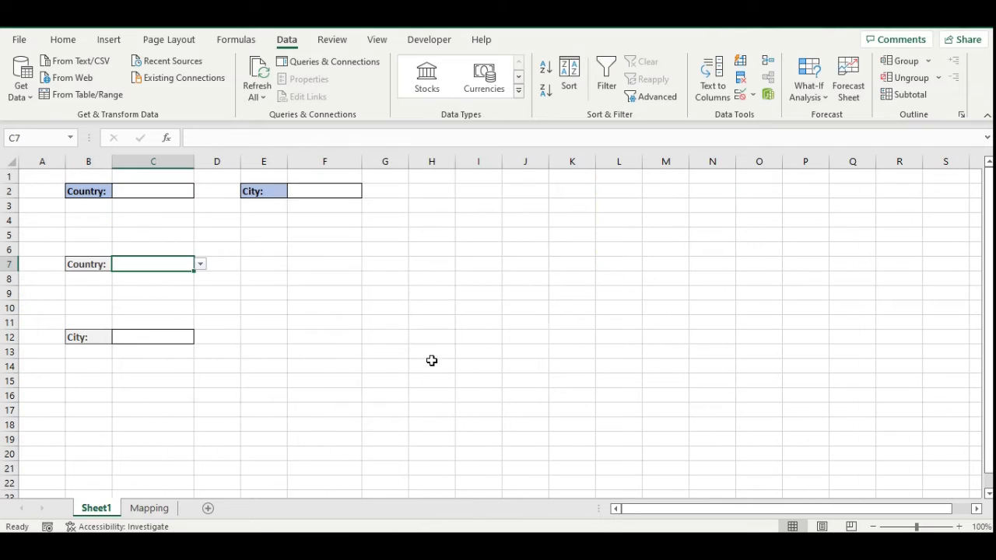
Check the options offered by the Country drop-down in C7 and select the cell below it, C8
{"action": "left_click", "coordinate": [201, 265]}
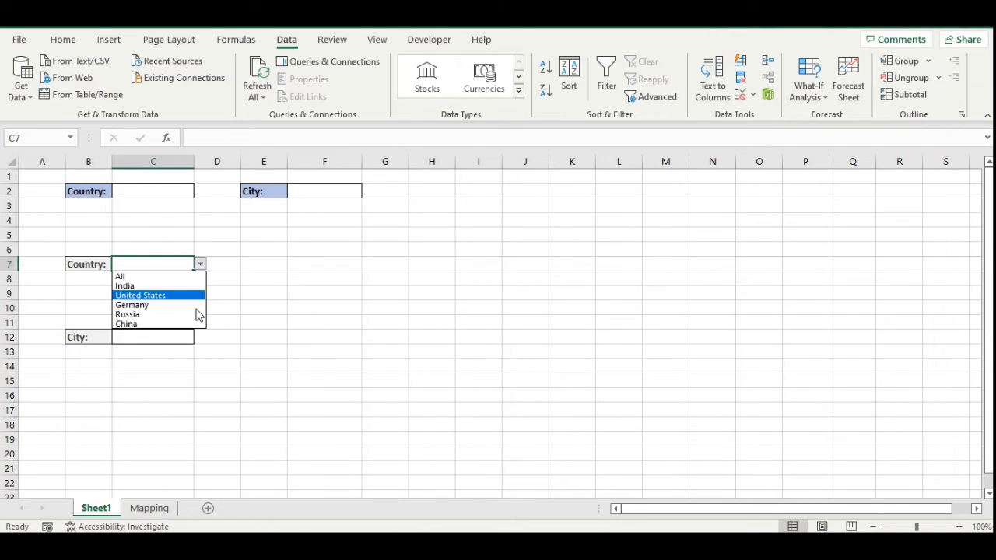
{"action": "left_click", "coordinate": [201, 265]}
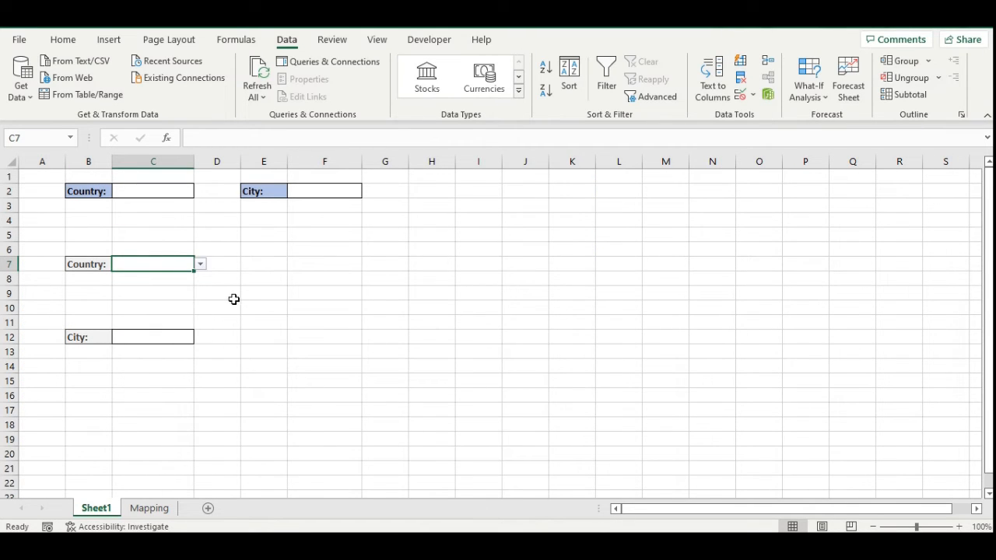
{"action": "left_click", "coordinate": [139, 340]}
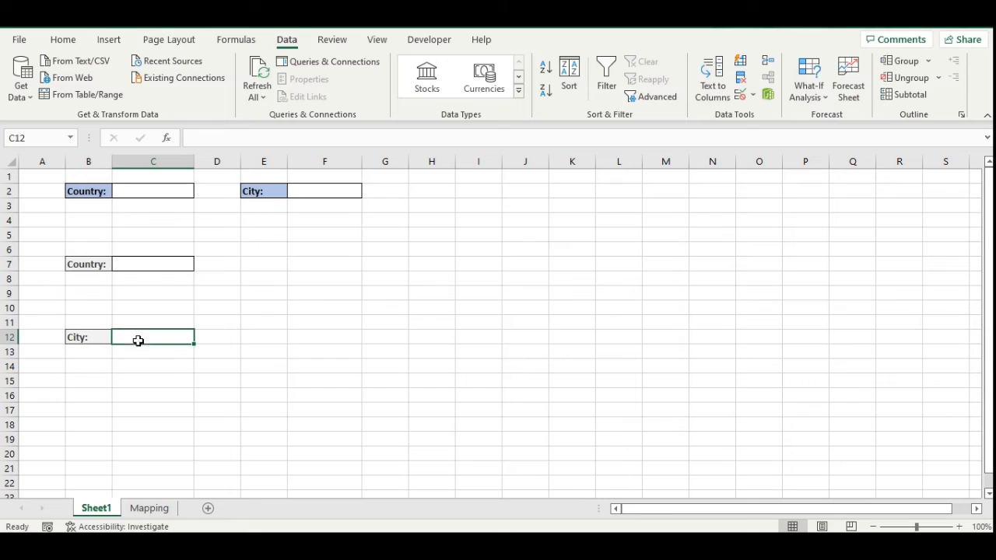
{"action": "left_click", "coordinate": [174, 279]}
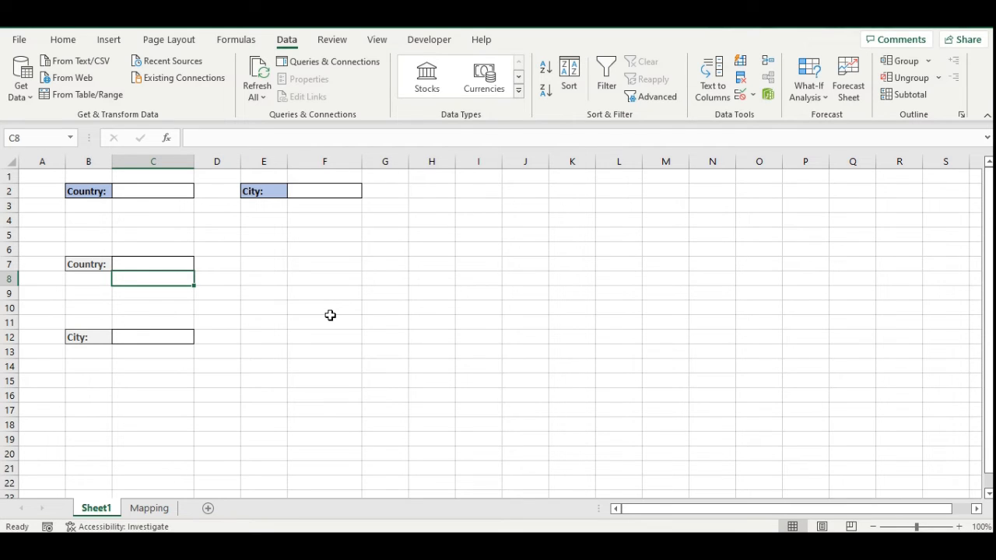
{"action": "type", "text": "="}
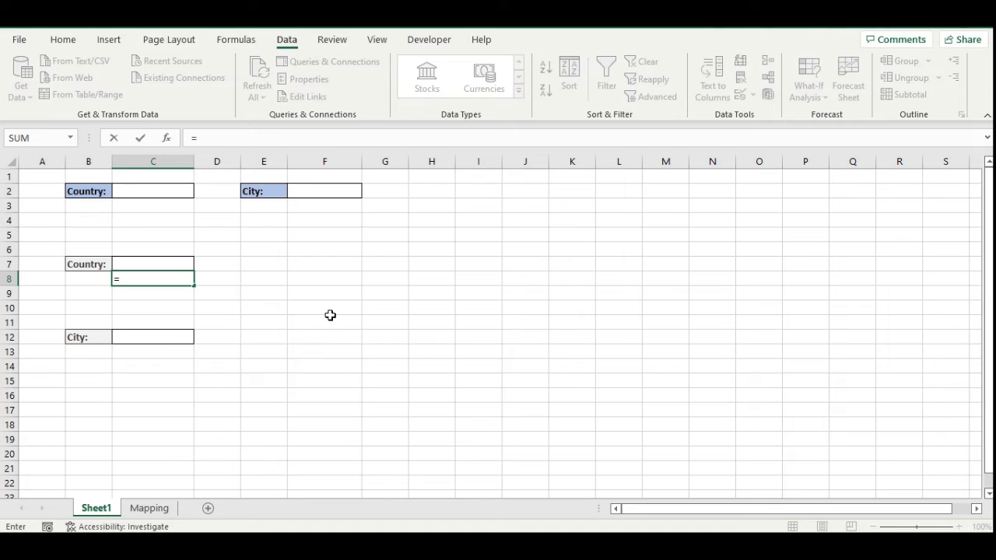
{"action": "type", "text": "vlok"}
{"action": "key", "text": "Tab"}
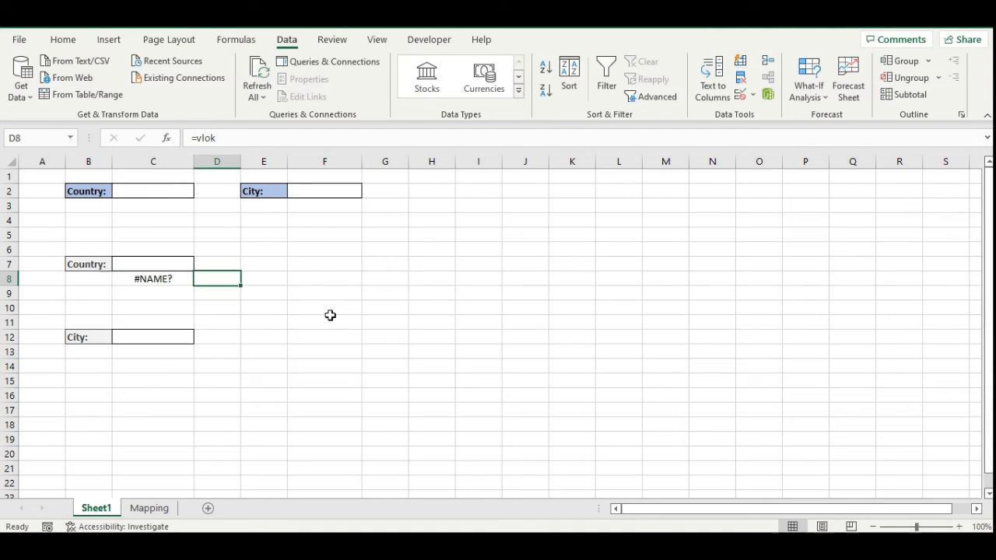
{"action": "key", "text": "Left"}
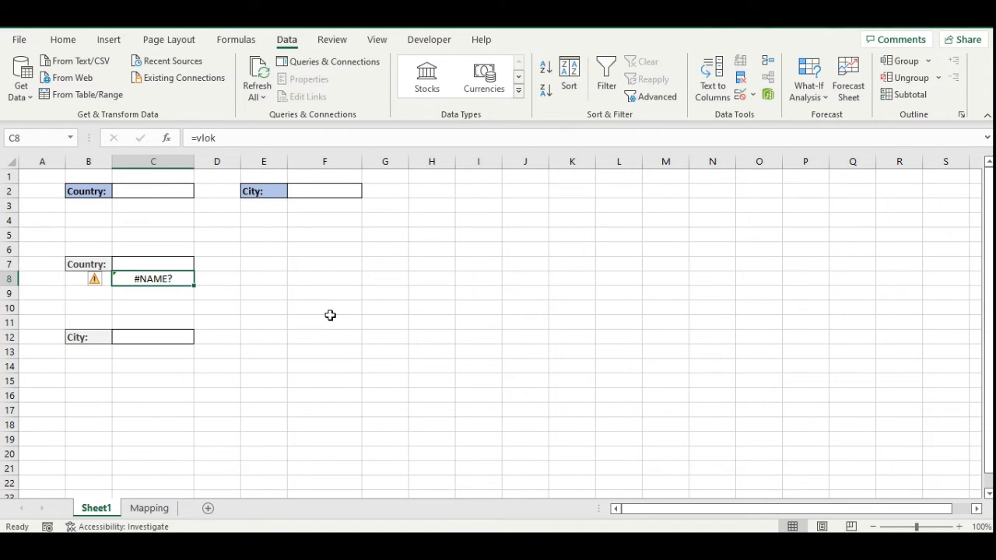
{"action": "key", "text": "BackSpace"}
Enter the formula =VLOOKUP(C7,Mapping!$M$2:$N$7,2,0) in C8 to look up the range name for the chosen country
{"action": "type", "text": "=v"}
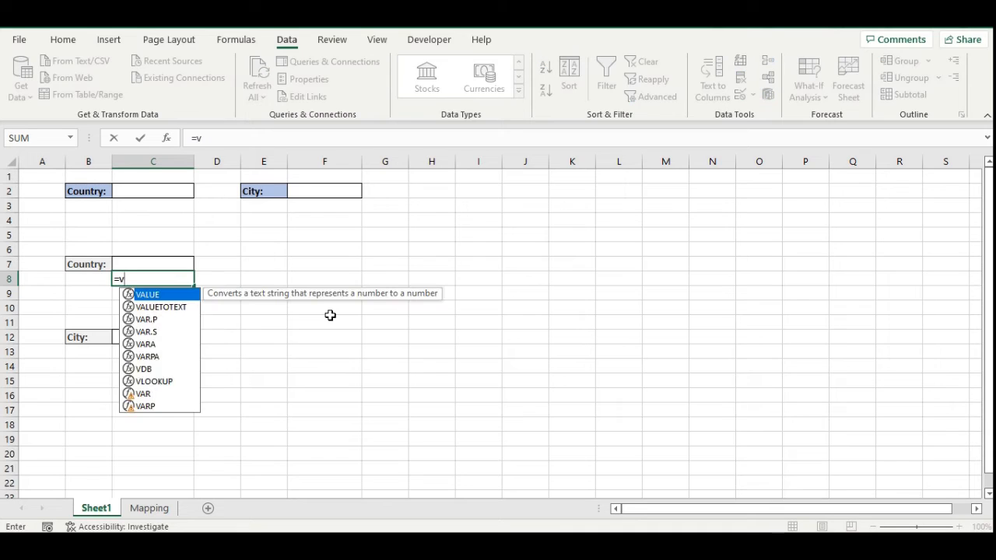
{"action": "type", "text": "look"}
{"action": "key", "text": "Tab"}
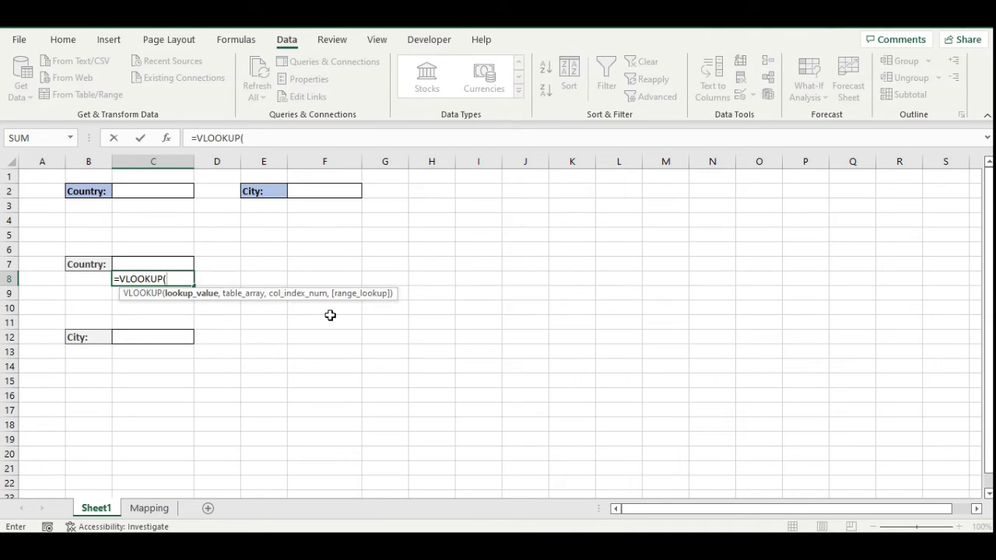
{"action": "left_click", "coordinate": [153, 262]}
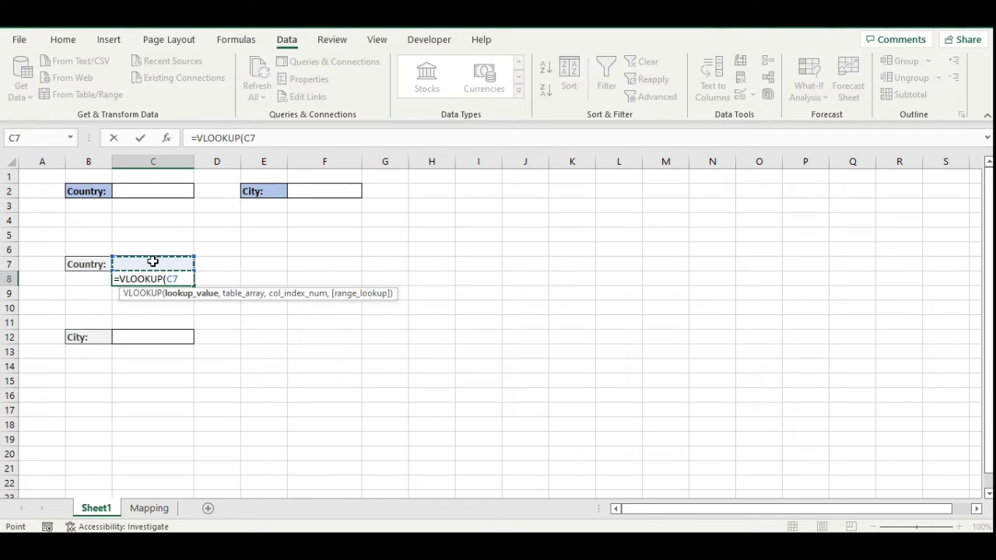
{"action": "type", "text": ","}
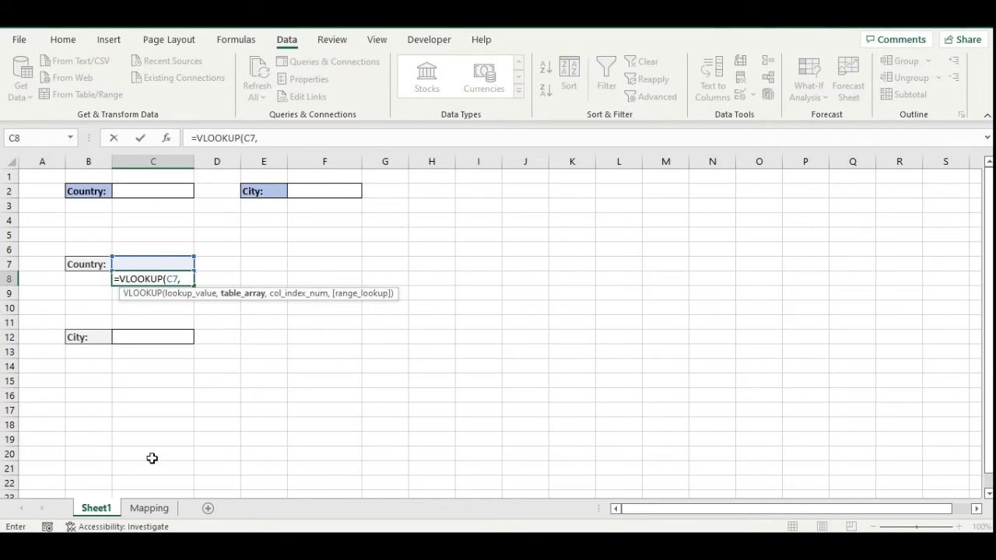
{"action": "left_click", "coordinate": [148, 508]}
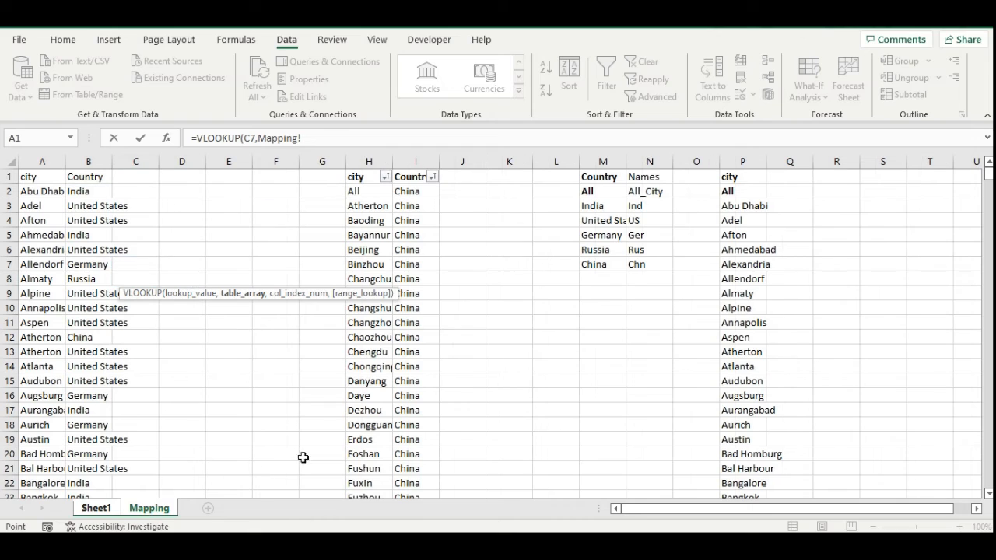
{"action": "left_click_drag", "start_coordinate": [590, 190], "coordinate": [636, 265]}
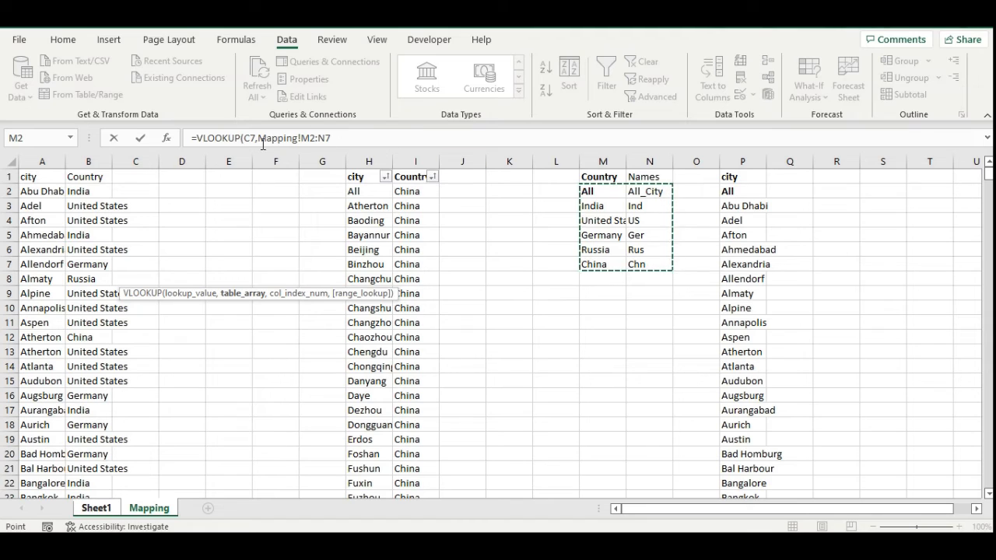
{"action": "key", "text": "F4"}
{"action": "type", "text": ",2,"}
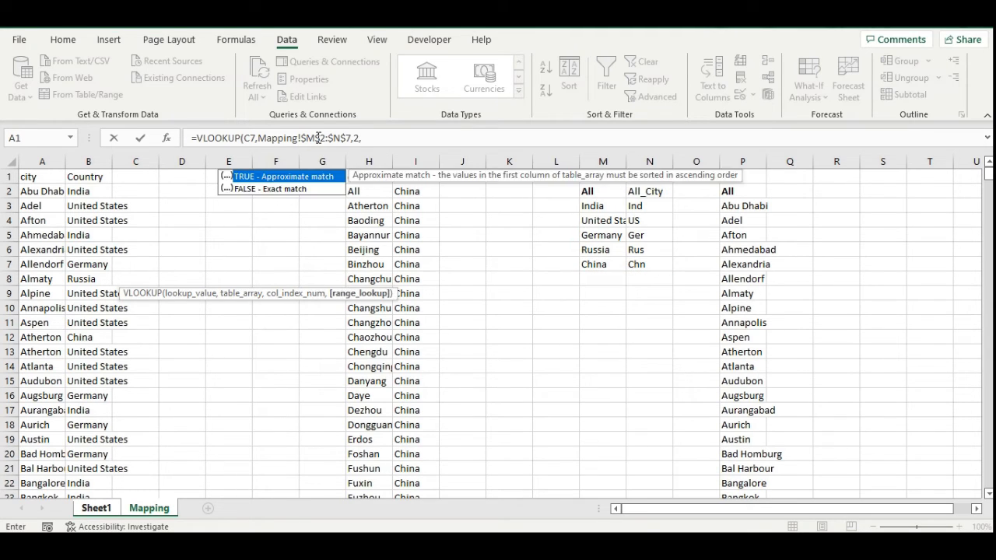
{"action": "type", "text": "0)"}
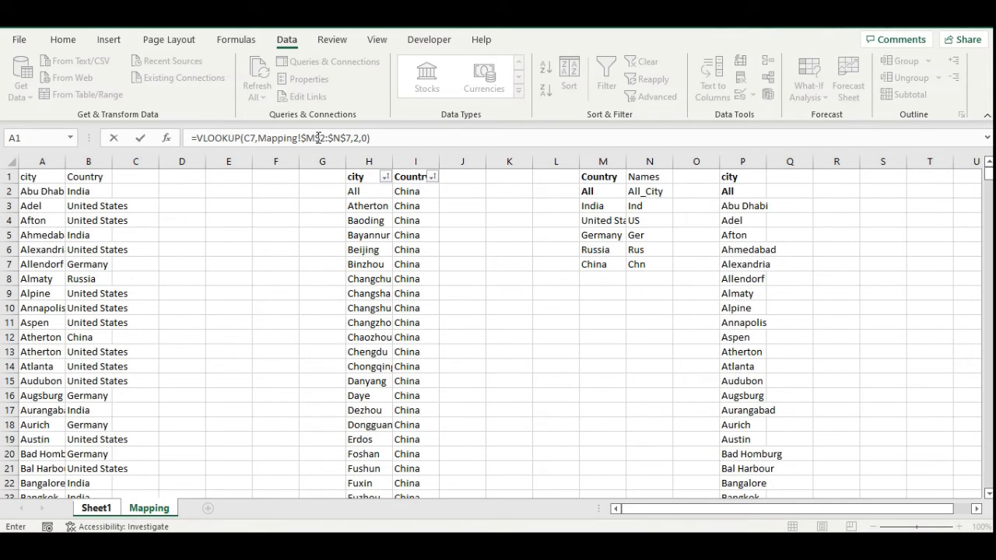
{"action": "key", "text": "Return"}
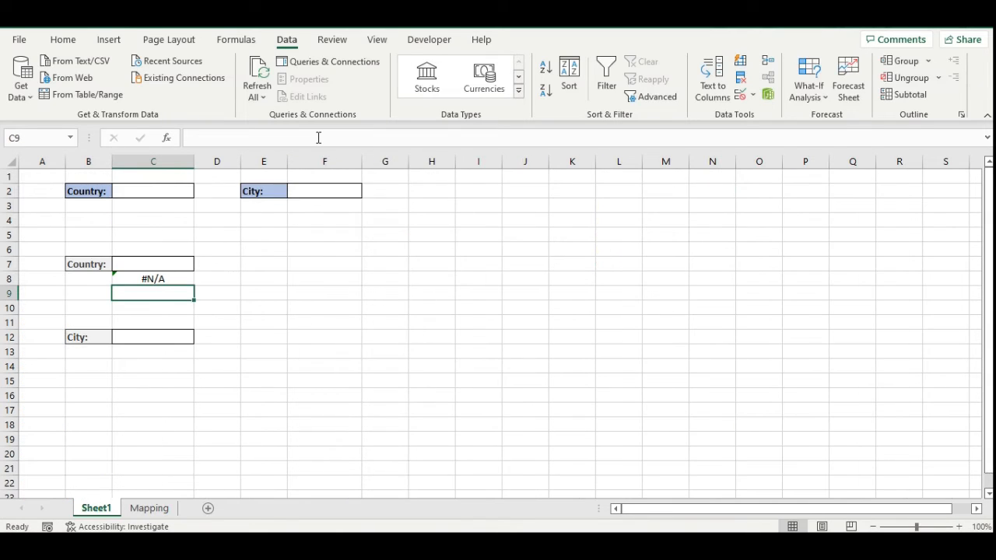
Review the lookup formula in C8 and the country options in the C7 drop-down
{"action": "left_click", "coordinate": [147, 280]}
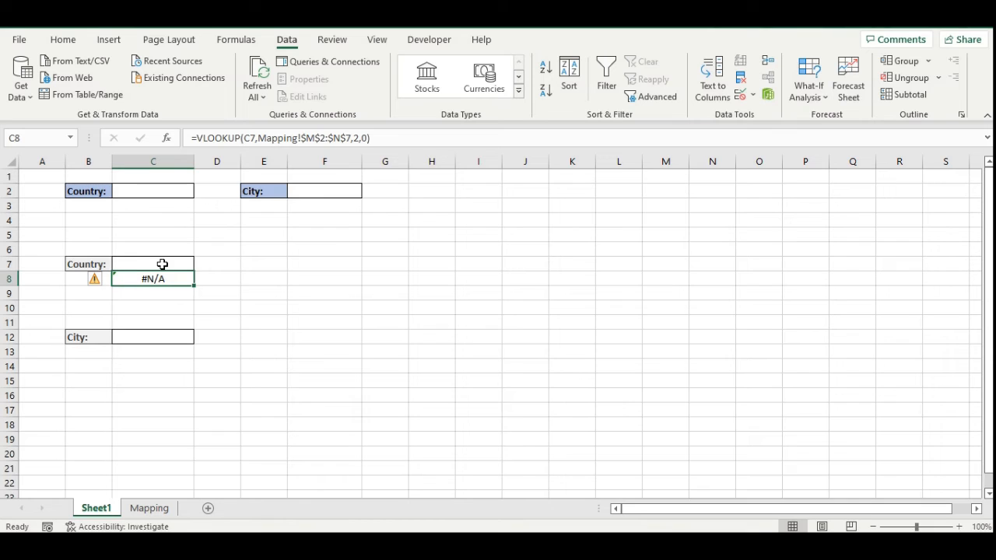
{"action": "left_click", "coordinate": [200, 265]}
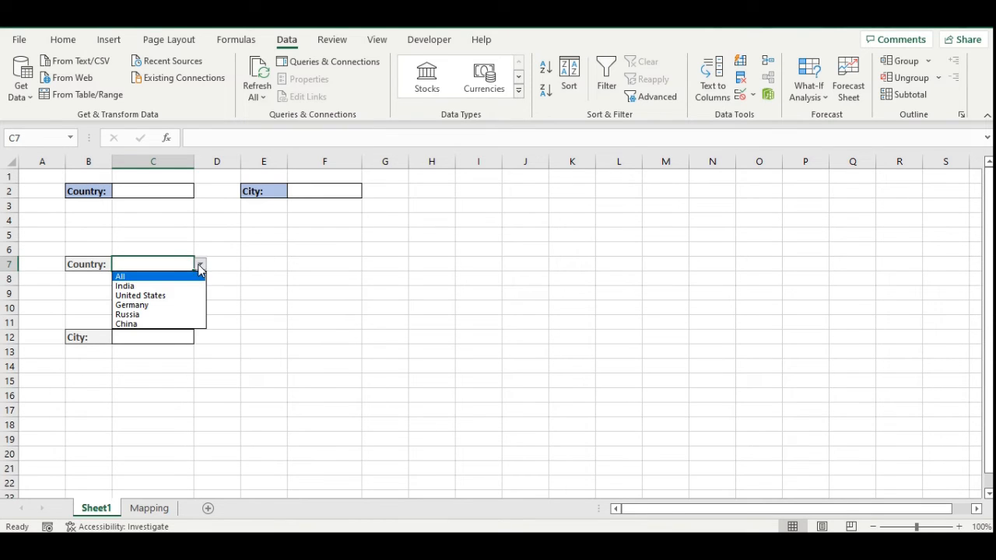
{"action": "left_click", "coordinate": [200, 265]}
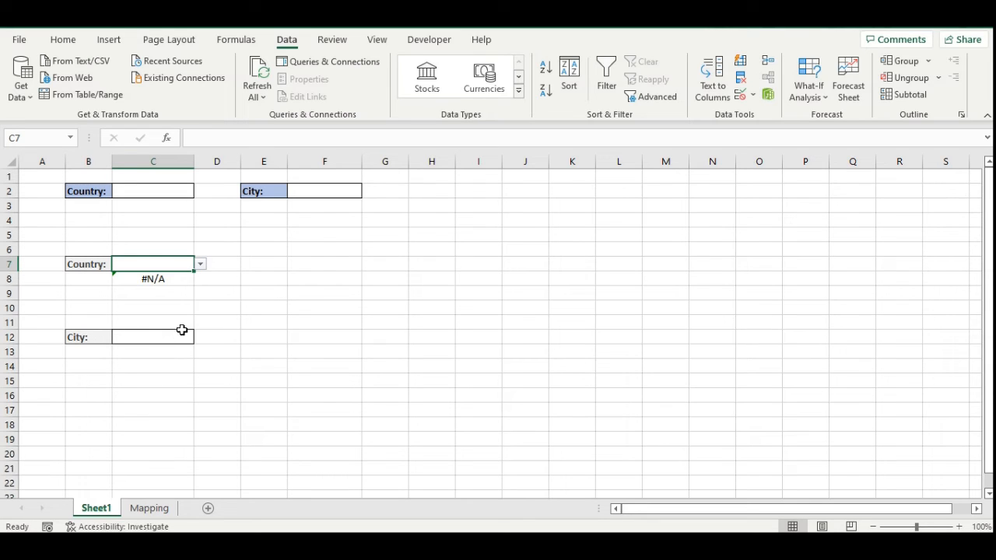
Wrap the VLOOKUP formula in C8 in IFERROR so that it returns "All_City" on an error
{"action": "left_click", "coordinate": [163, 287]}
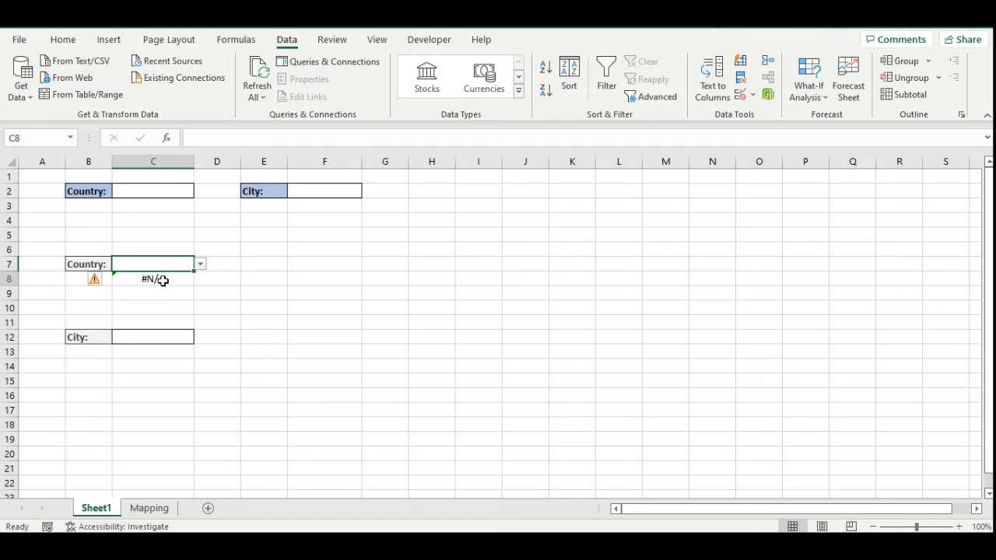
{"action": "left_click", "coordinate": [198, 139]}
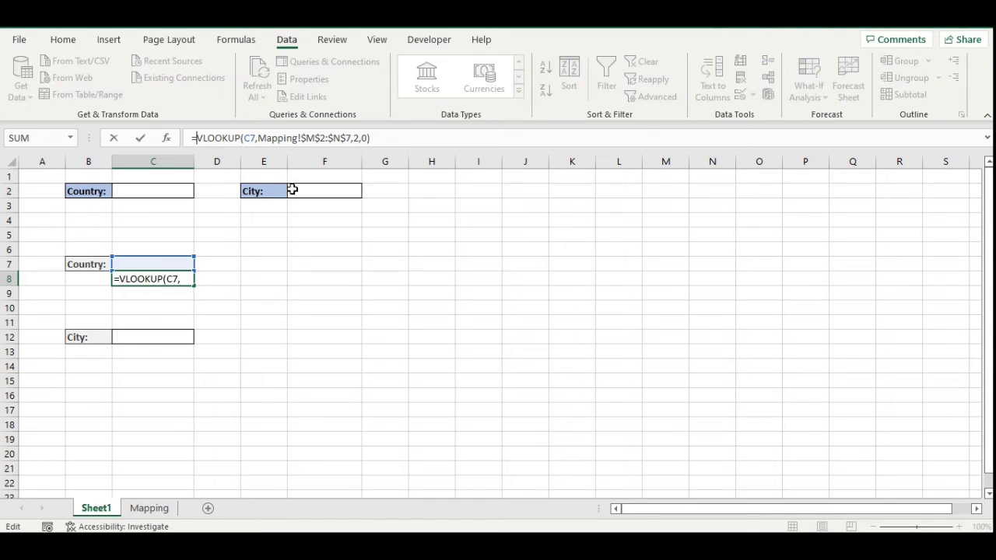
{"action": "type", "text": "if"}
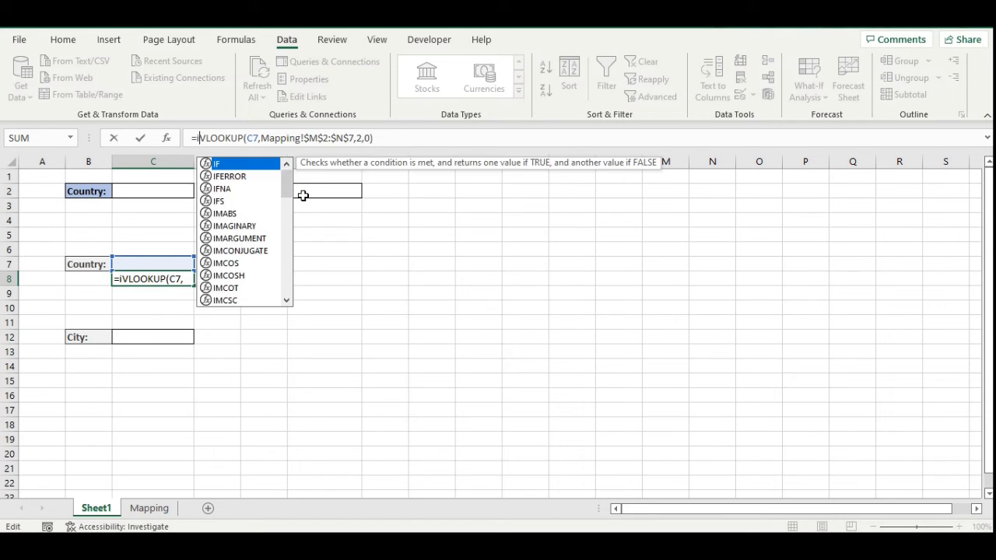
{"action": "key", "text": "Down"}
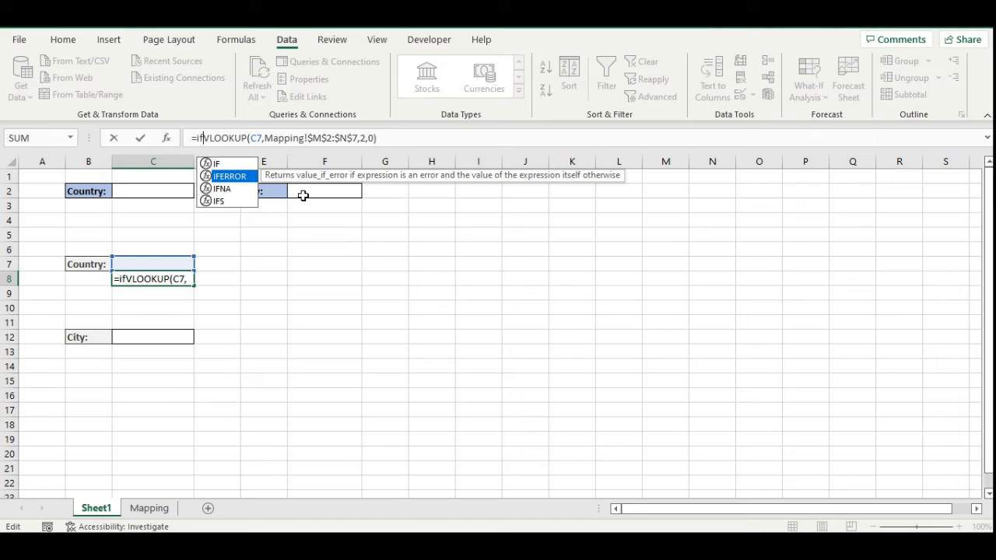
{"action": "key", "text": "Tab"}
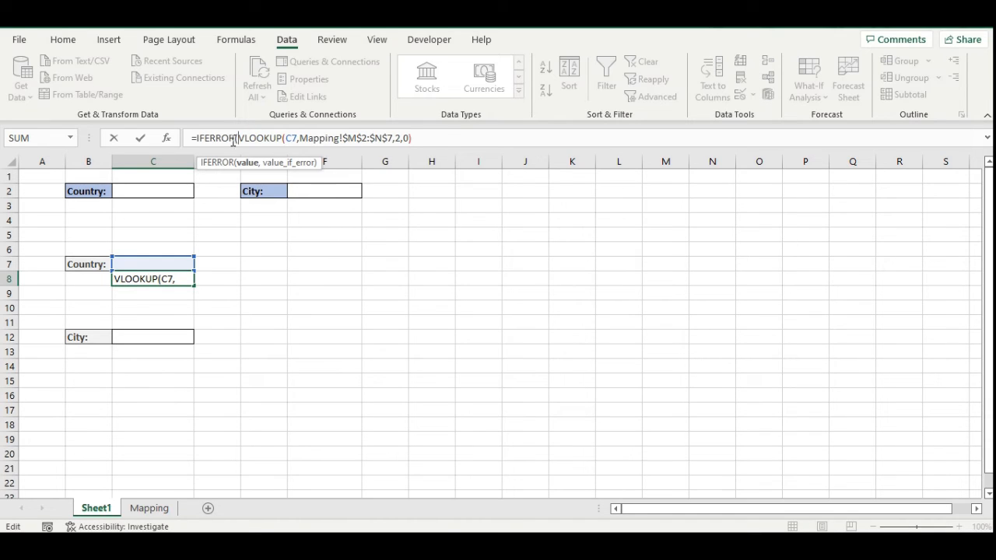
{"action": "left_click", "coordinate": [436, 140]}
{"action": "type", "text": ",\"Al"}
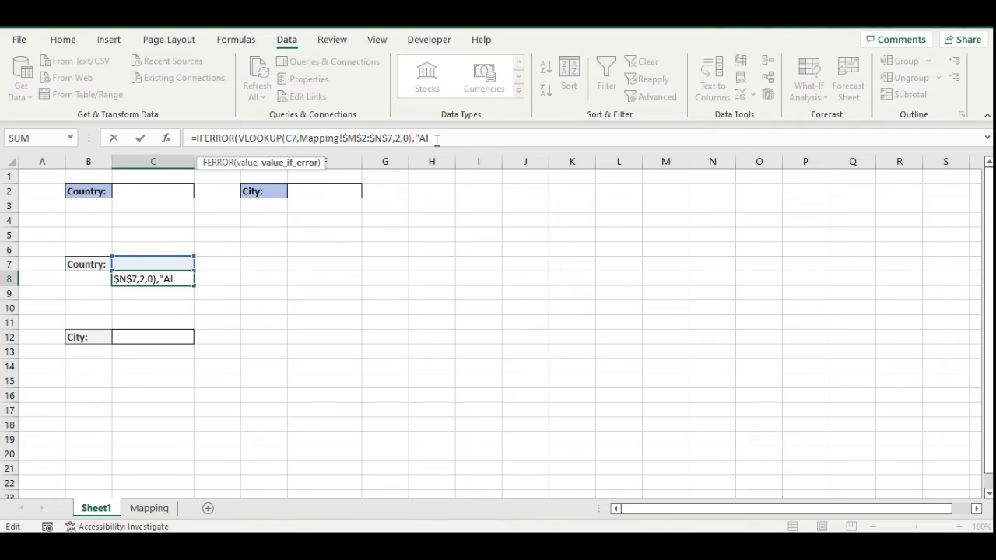
{"action": "type", "text": "l_City\")"}
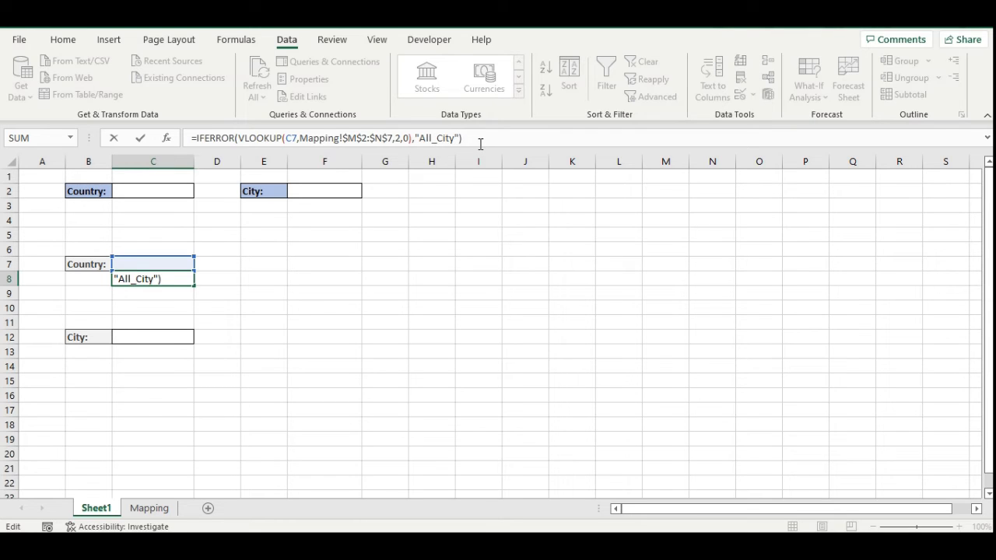
{"action": "key", "text": "Return"}
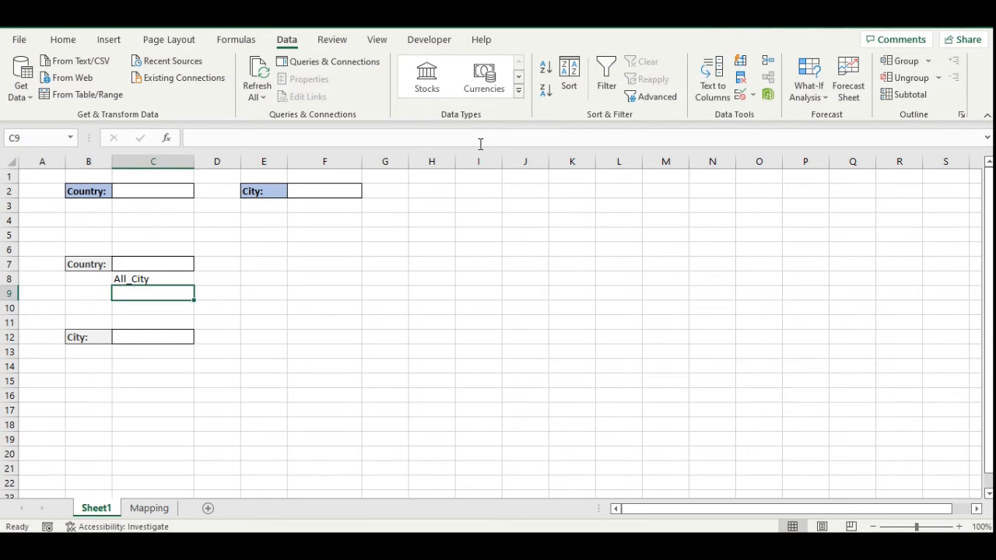
Test the C8 formula by choosing All in the Country drop-down in C7, and clear the cell again
{"action": "left_click", "coordinate": [161, 265]}
{"action": "left_click", "coordinate": [200, 266]}
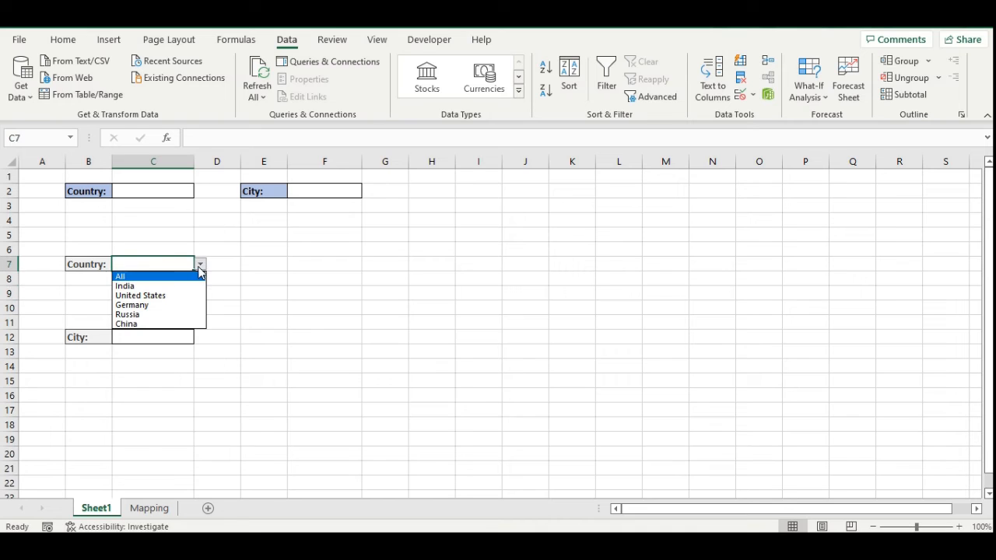
{"action": "left_click", "coordinate": [175, 277]}
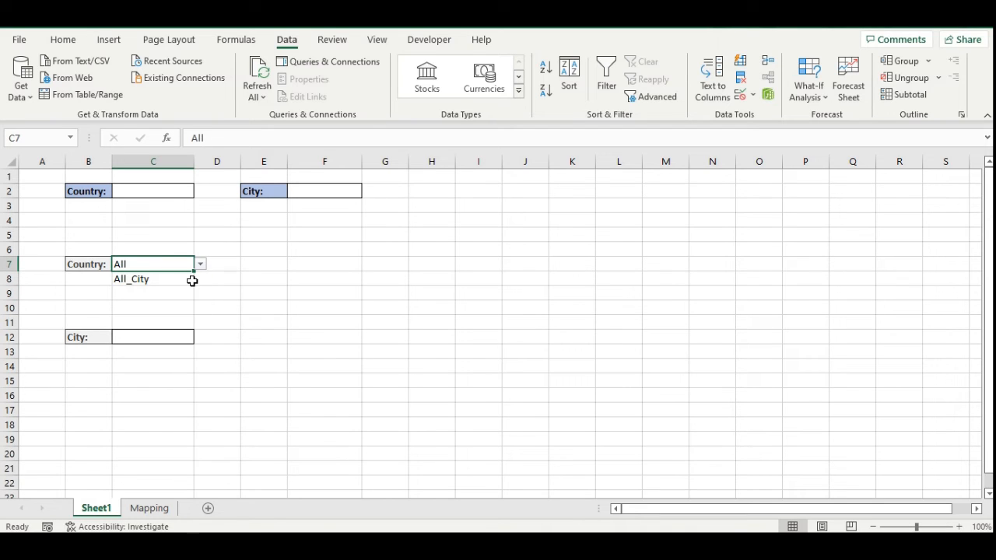
{"action": "key", "text": "Delete"}
Add list data validation to the City cell C12 with the source =indirect($C$8)
{"action": "left_click", "coordinate": [135, 337]}
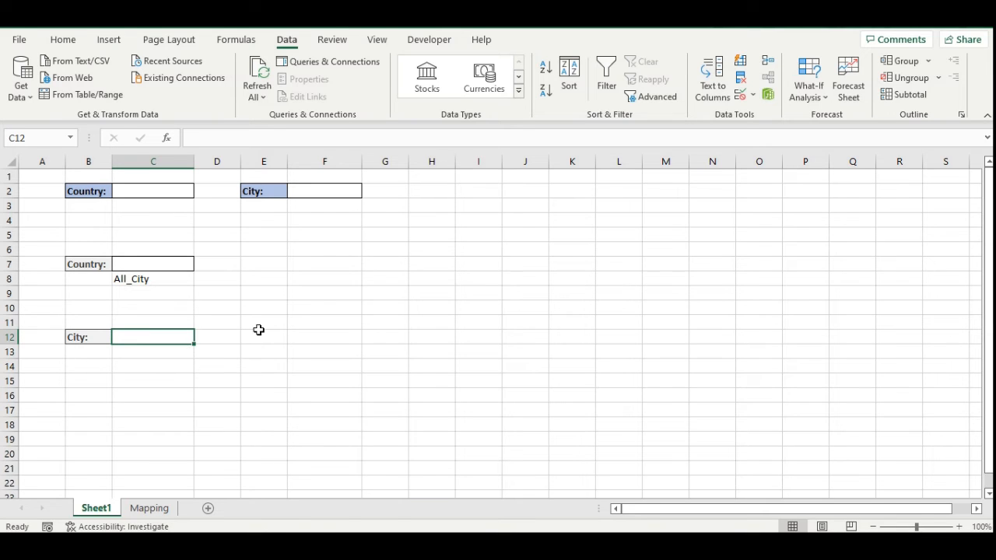
{"action": "left_click", "coordinate": [753, 95]}
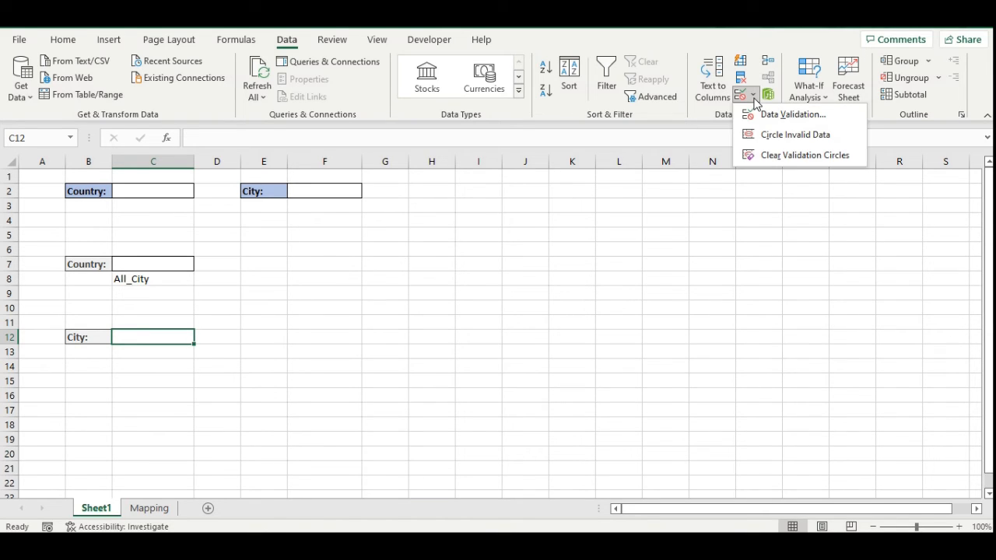
{"action": "left_click", "coordinate": [767, 116]}
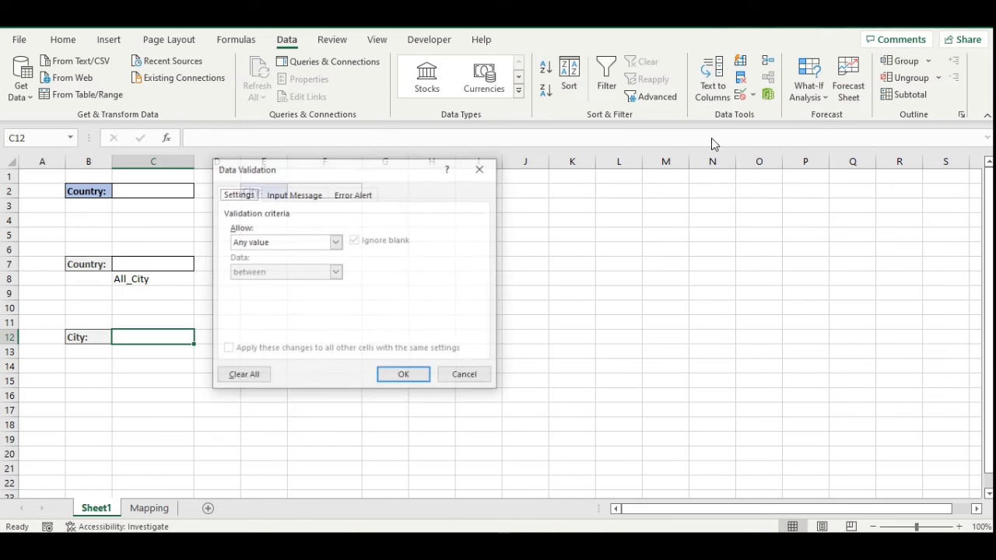
{"action": "left_click_drag", "start_coordinate": [317, 173], "coordinate": [437, 168]}
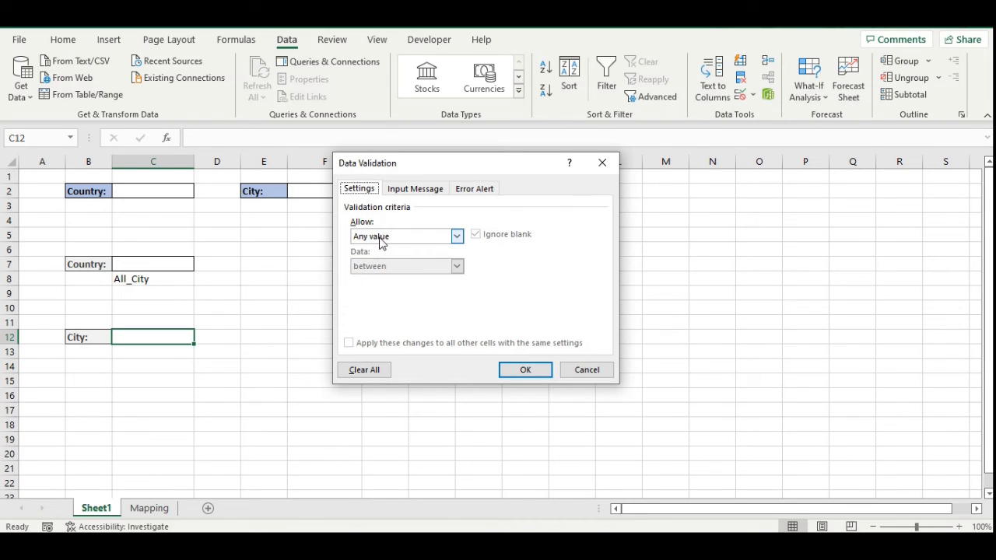
{"action": "left_click", "coordinate": [405, 236]}
{"action": "left_click", "coordinate": [383, 279]}
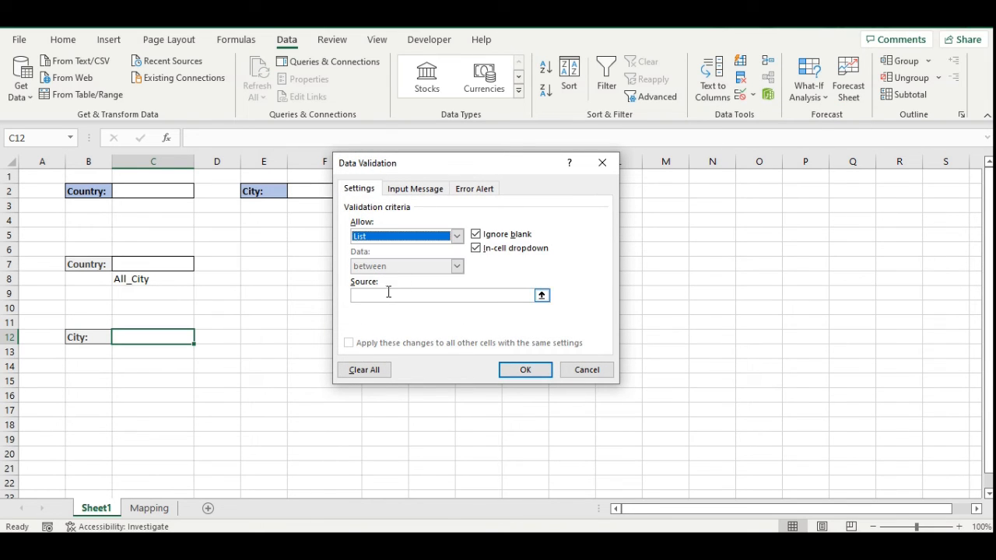
{"action": "left_click", "coordinate": [383, 297]}
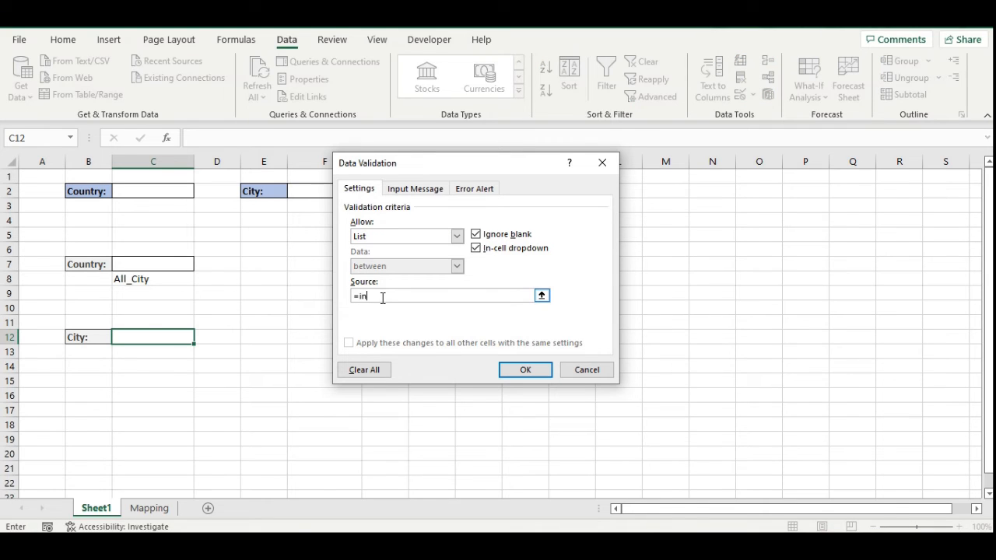
{"action": "type", "text": "=indirect("}
{"action": "left_click", "coordinate": [165, 279]}
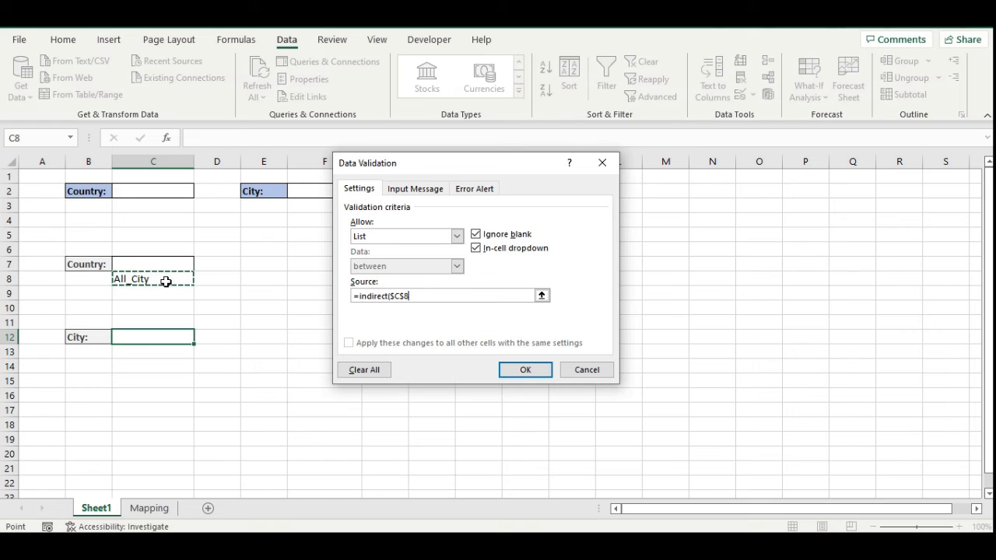
{"action": "type", "text": ")"}
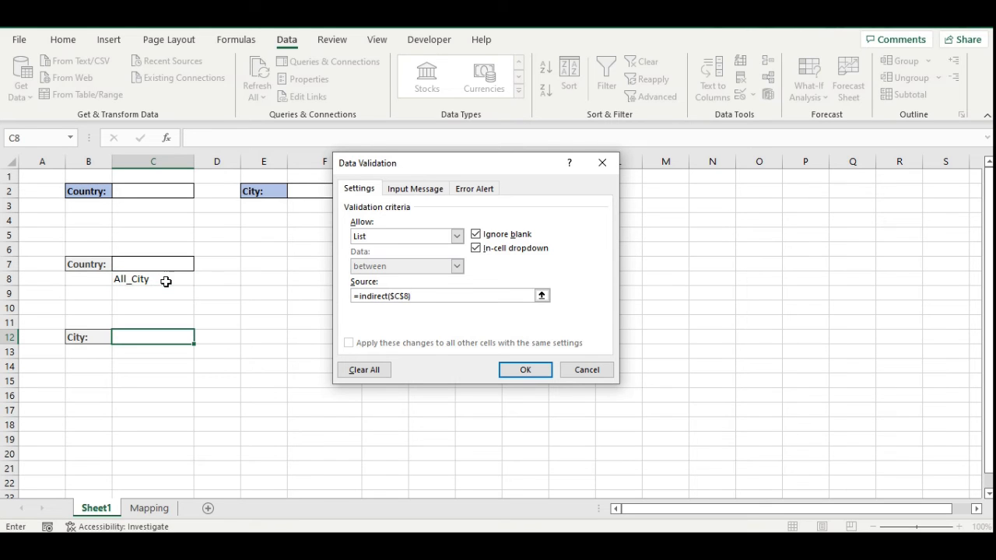
{"action": "left_click", "coordinate": [521, 371]}
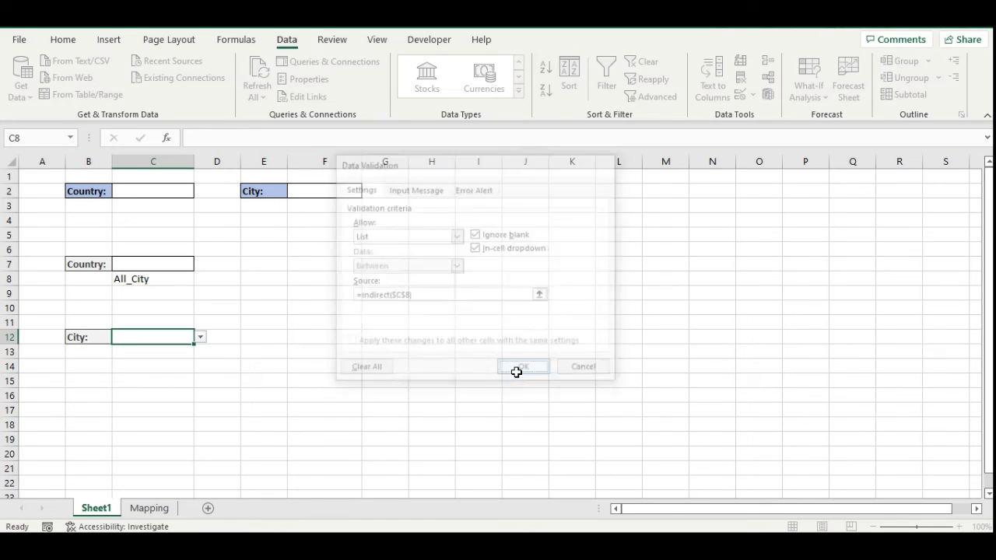
Check the cities offered by the City drop-down in C12 while no country is chosen
{"action": "left_click", "coordinate": [201, 338]}
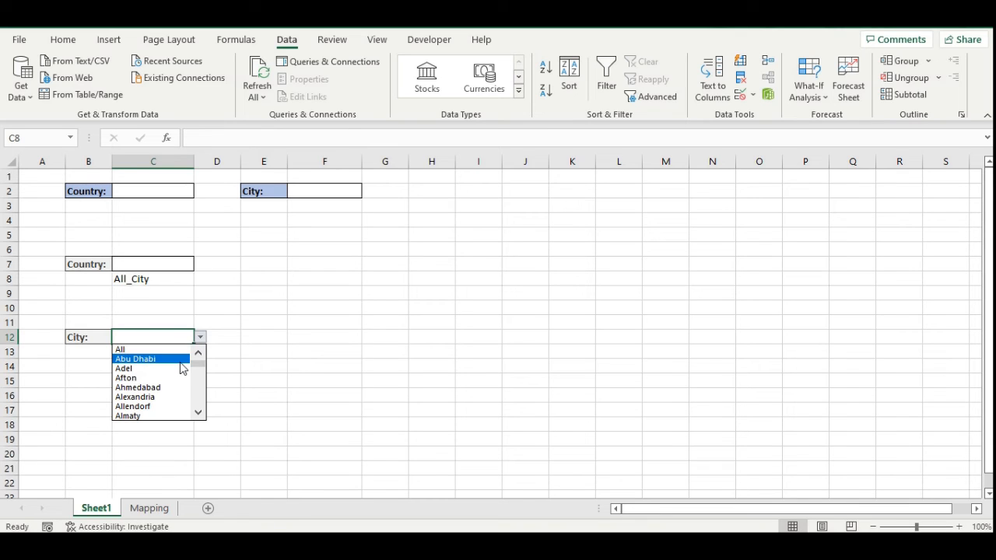
{"action": "scroll", "coordinate": [196, 378], "scroll_direction": "down", "scroll_amount": 5}
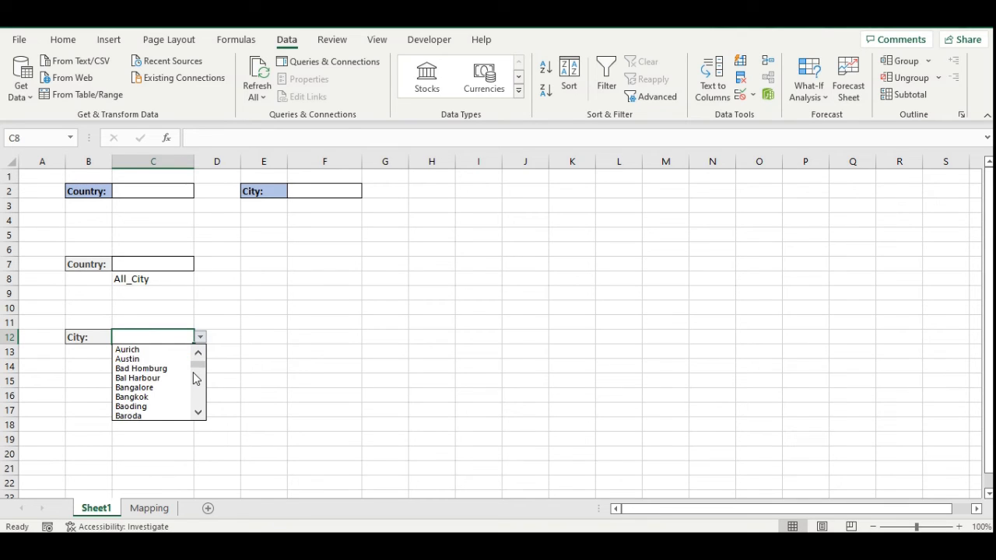
{"action": "scroll", "coordinate": [196, 378], "scroll_direction": "down", "scroll_amount": 5}
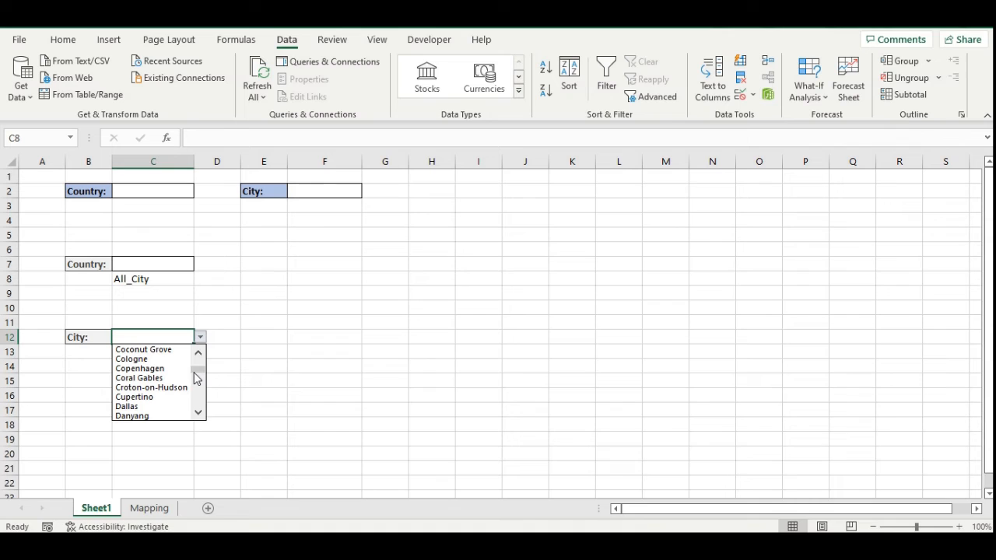
{"action": "left_click", "coordinate": [201, 340]}
Set the Country in C7 to United States and check the options in the City drop-down in C12
{"action": "left_click", "coordinate": [167, 262]}
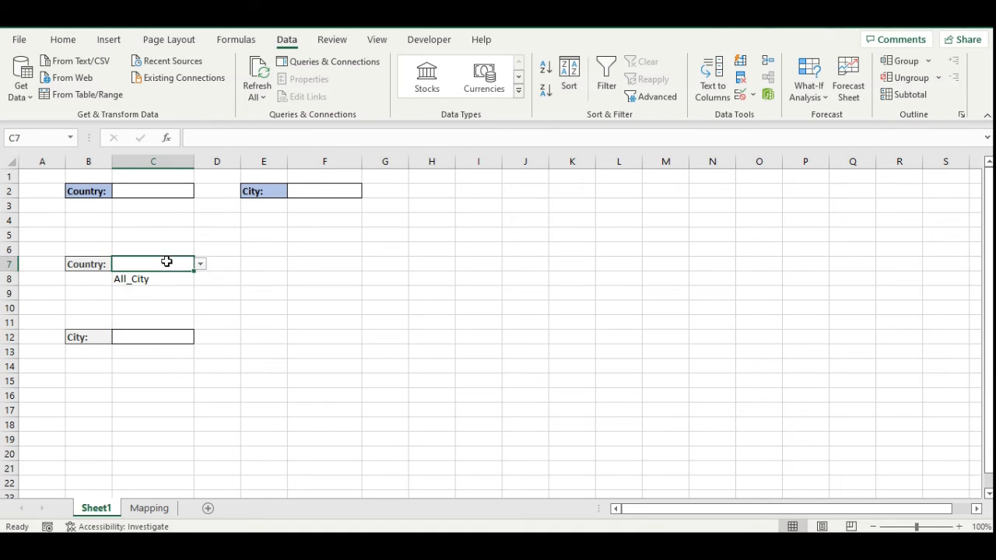
{"action": "left_click", "coordinate": [201, 265]}
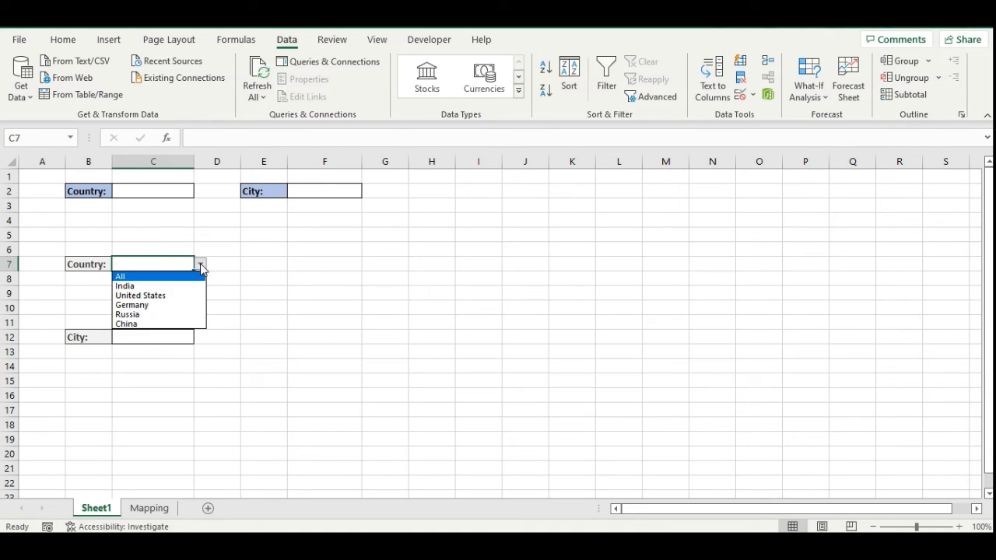
{"action": "left_click", "coordinate": [160, 297]}
{"action": "left_click", "coordinate": [158, 334]}
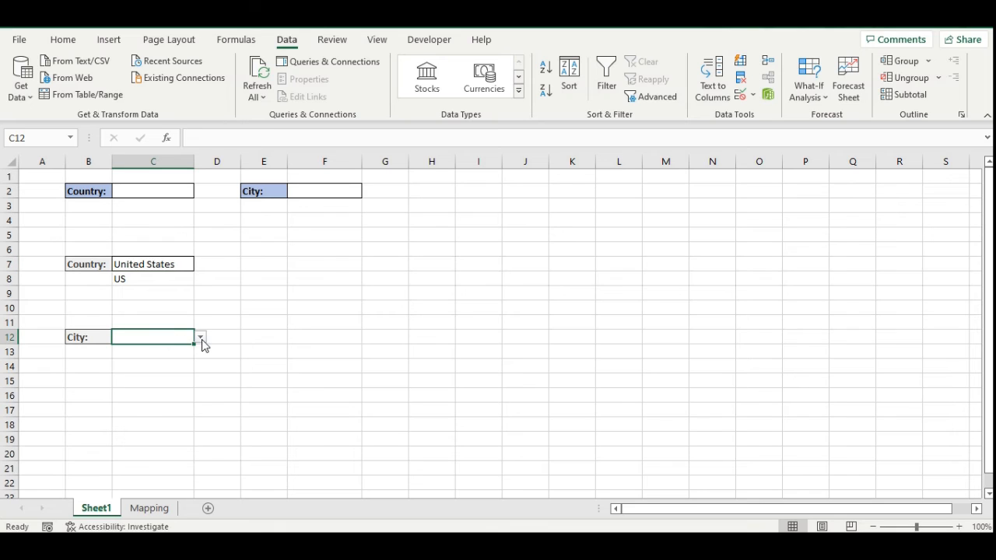
{"action": "left_click", "coordinate": [200, 340]}
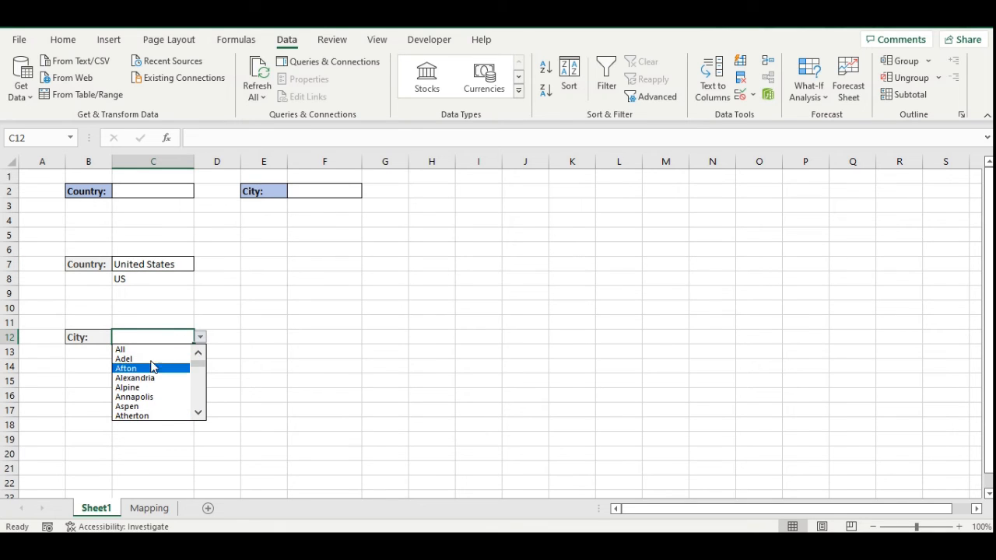
{"action": "left_click", "coordinate": [200, 339]}
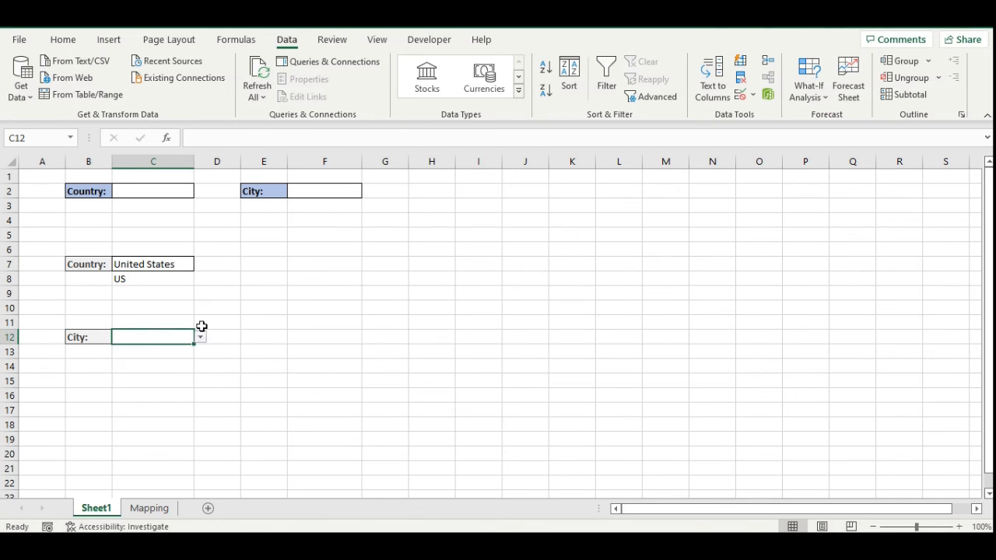
Set the Country in C7 to China and look through the options in the City drop-down in C12
{"action": "left_click", "coordinate": [188, 267]}
{"action": "left_click", "coordinate": [199, 265]}
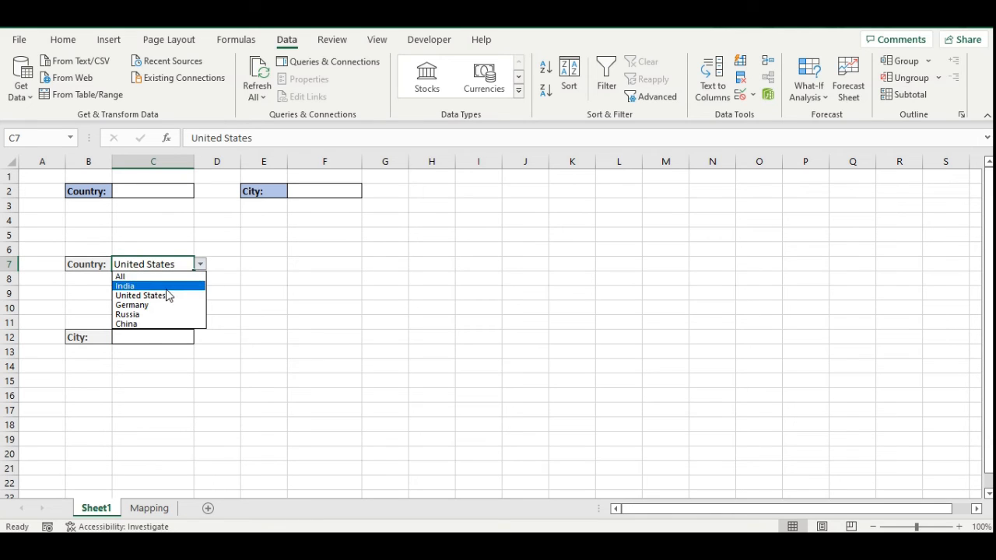
{"action": "left_click", "coordinate": [159, 324]}
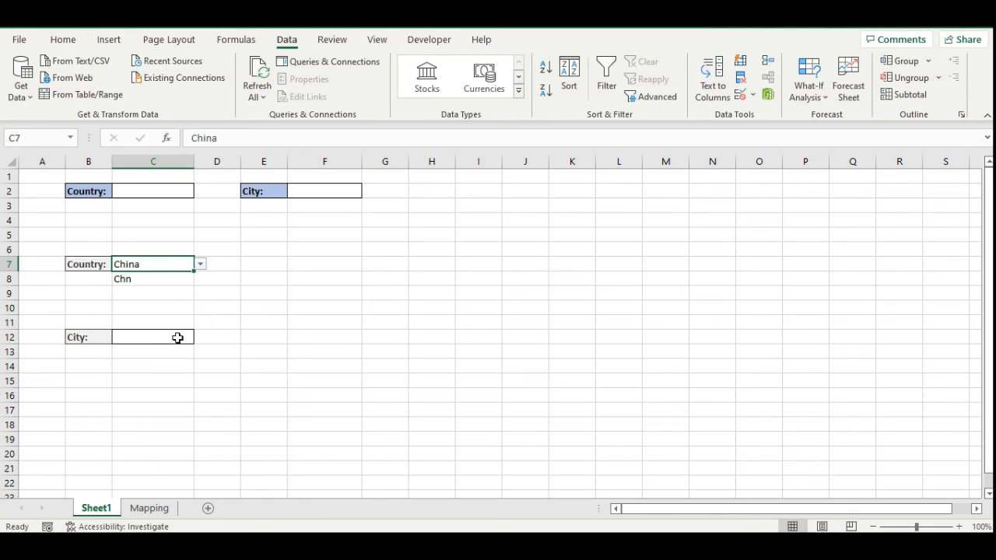
{"action": "left_click", "coordinate": [180, 336]}
{"action": "left_click", "coordinate": [200, 339]}
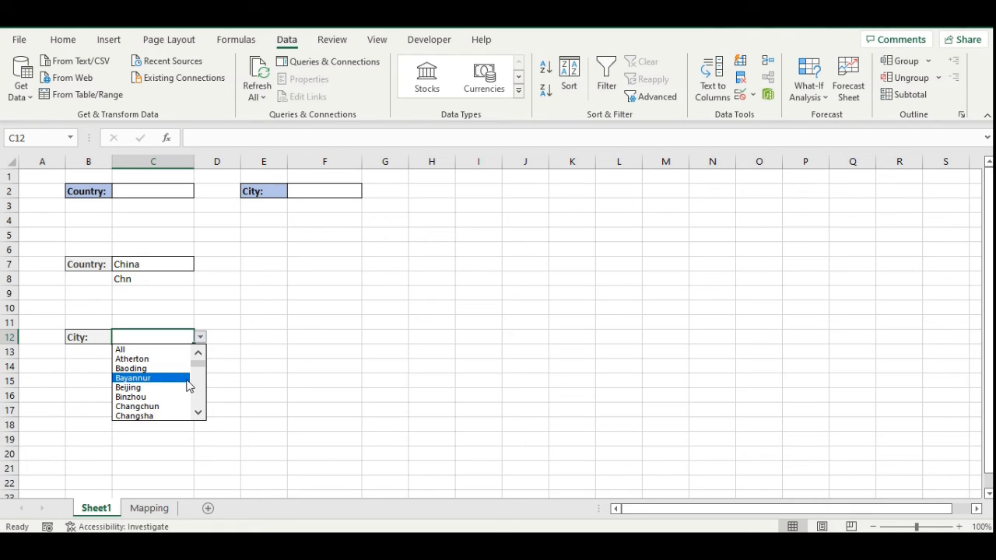
{"action": "left_click_drag", "start_coordinate": [198, 362], "coordinate": [200, 372]}
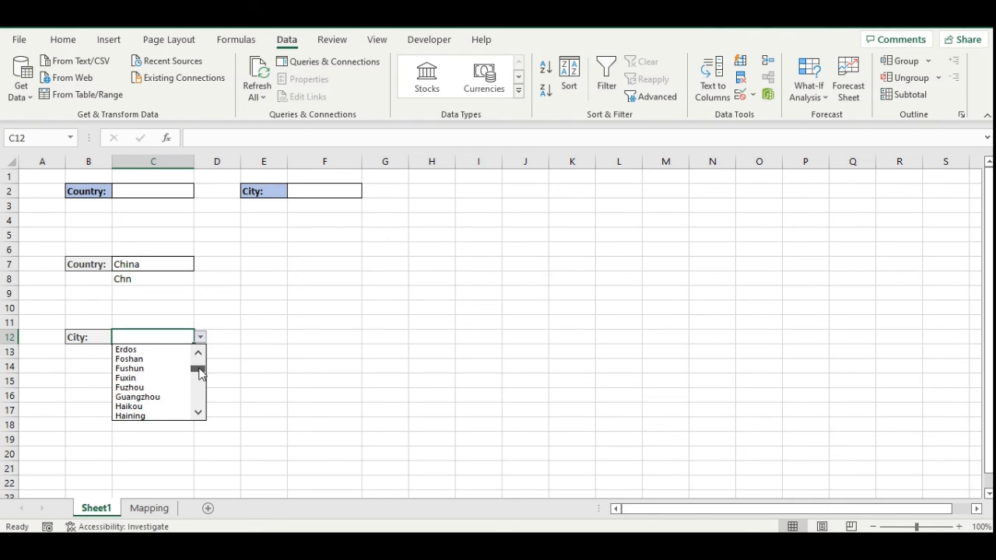
{"action": "left_click", "coordinate": [199, 338]}
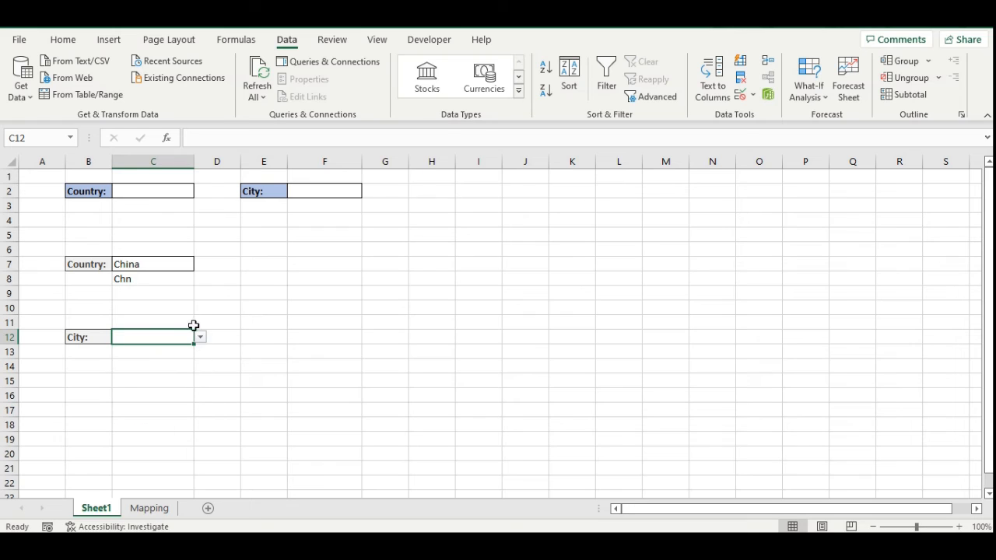
Clear the chosen country from C7 and select the City cell C12
{"action": "left_click", "coordinate": [168, 266]}
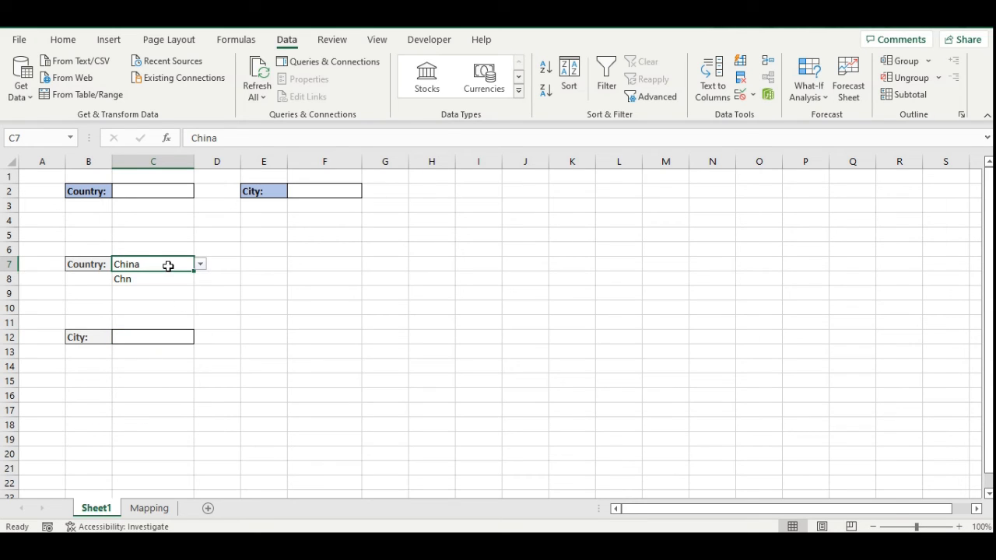
{"action": "key", "text": "Delete"}
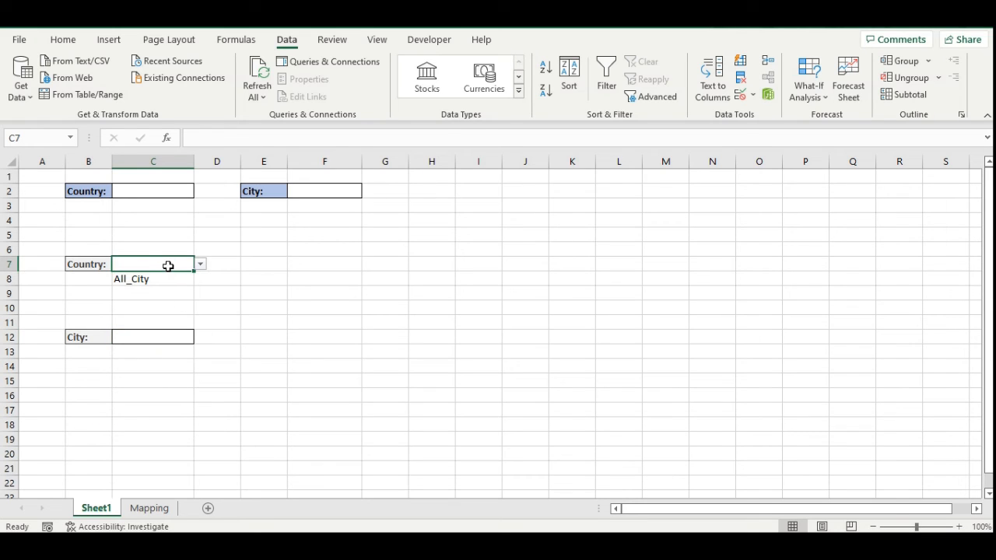
{"action": "left_click", "coordinate": [145, 334]}
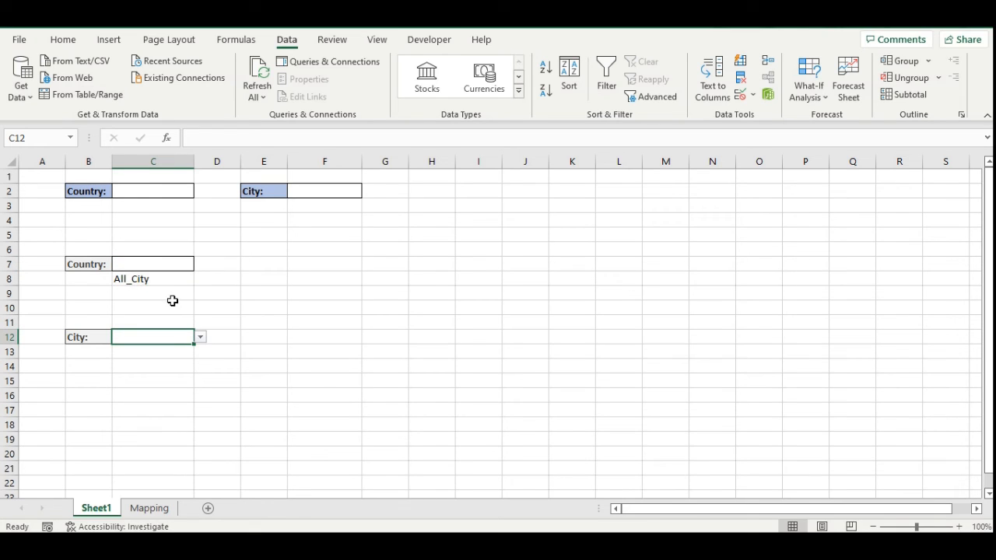
Remove the IFERROR wrapper and its "All_City" fallback from helper cell C8, leaving =VLOOKUP(C7,Mapping!$M$2:$N$7,2,0)
{"action": "left_click", "coordinate": [138, 280]}
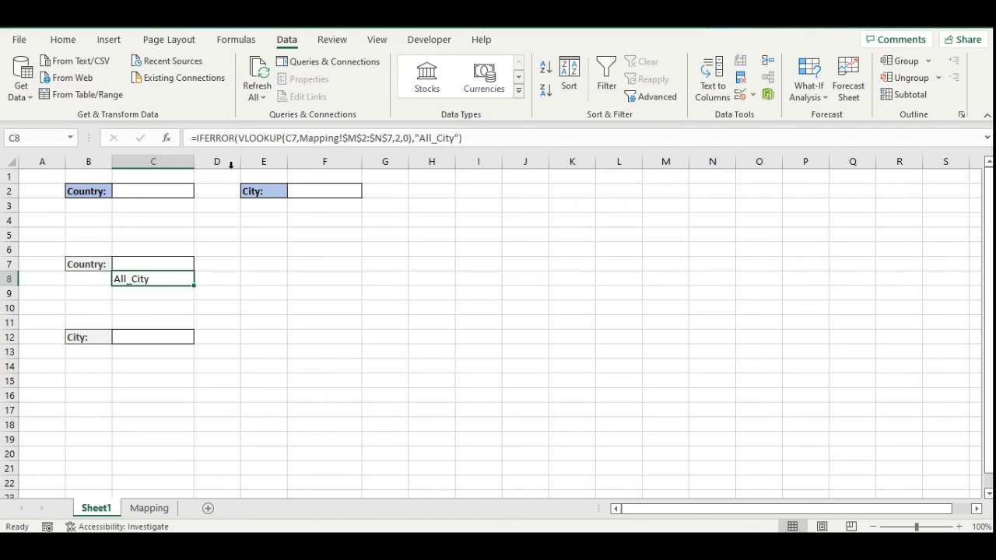
{"action": "left_click_drag", "start_coordinate": [241, 138], "coordinate": [206, 139]}
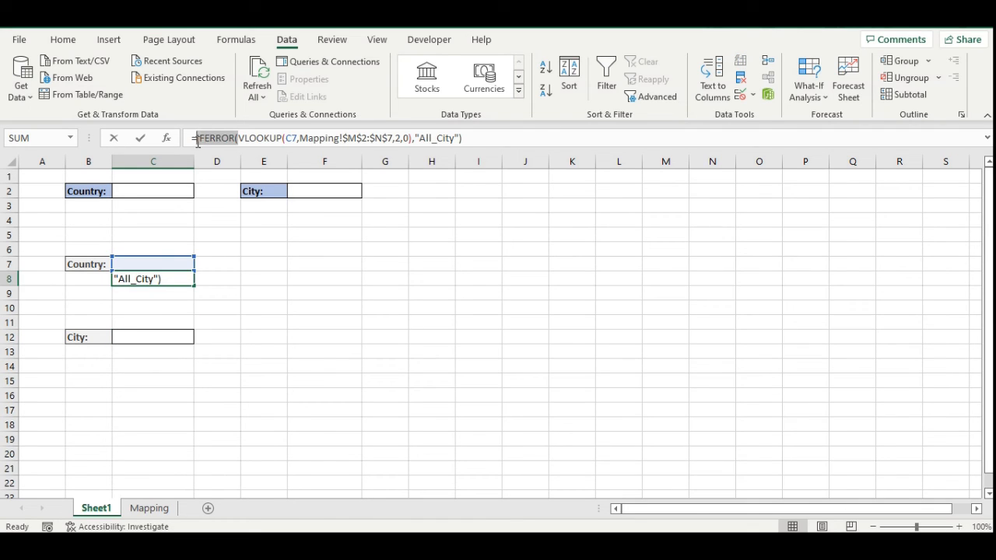
{"action": "key", "text": "Delete"}
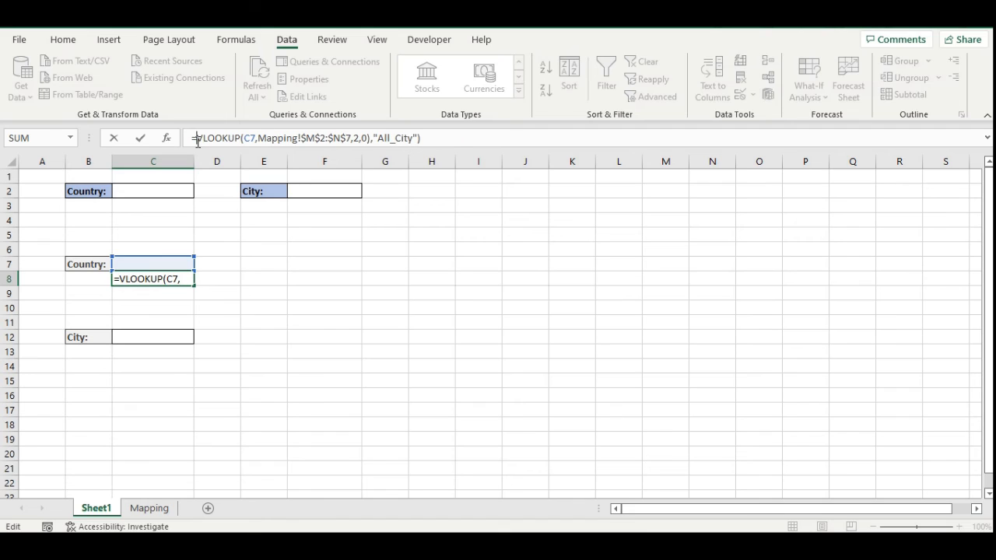
{"action": "left_click_drag", "start_coordinate": [372, 138], "coordinate": [454, 138]}
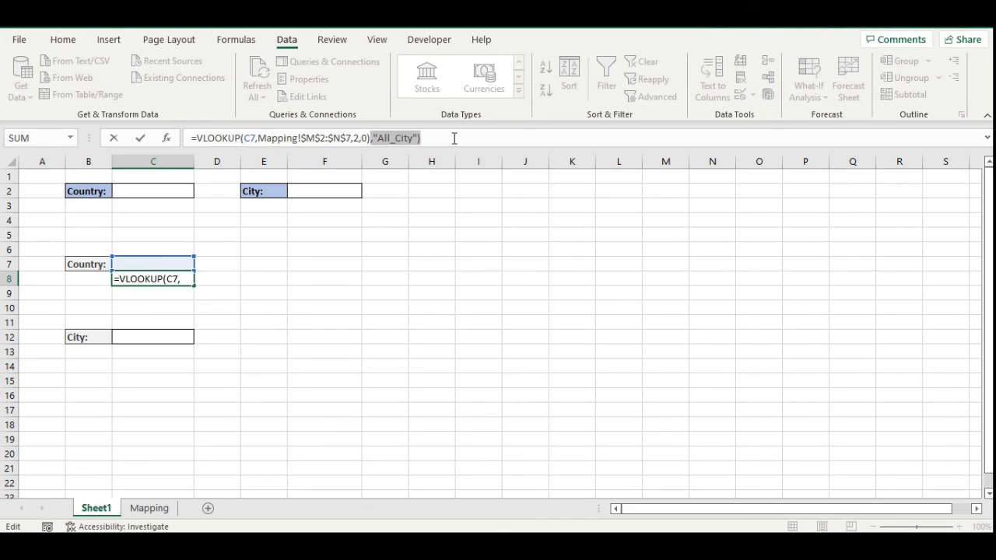
{"action": "key", "text": "Delete"}
{"action": "key", "text": "Return"}
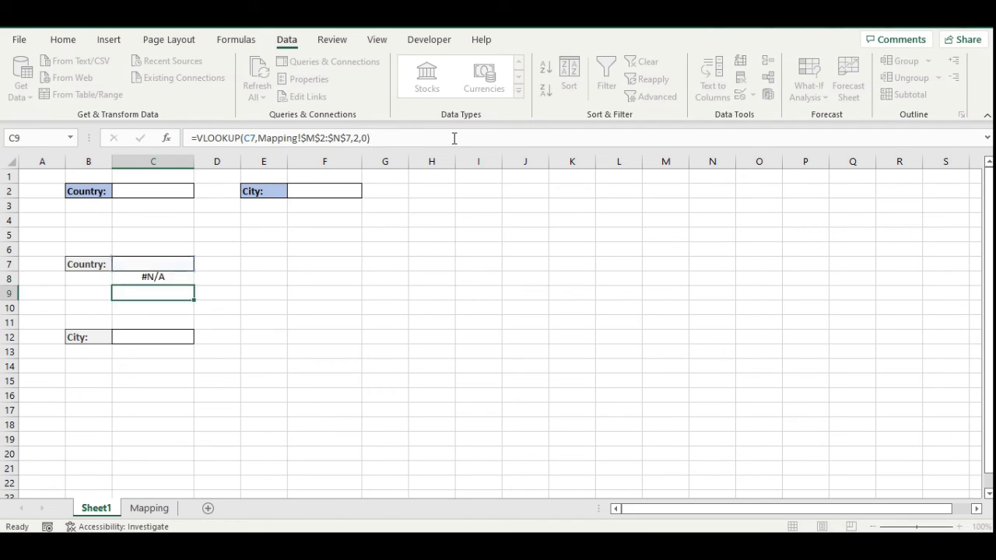
{"action": "left_click", "coordinate": [158, 278]}
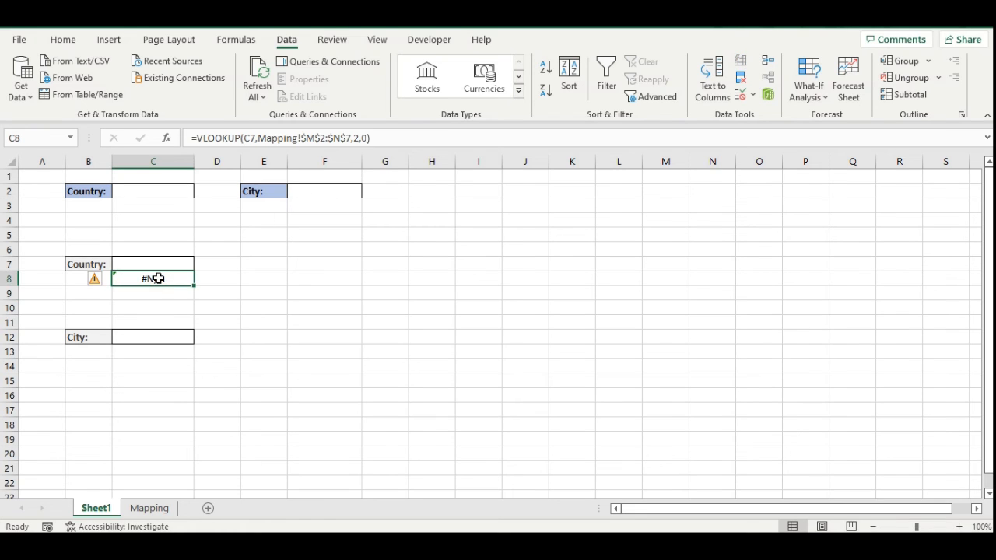
Set the Country in C7 to All and check the options in the City drop-down in C12
{"action": "left_click", "coordinate": [168, 336]}
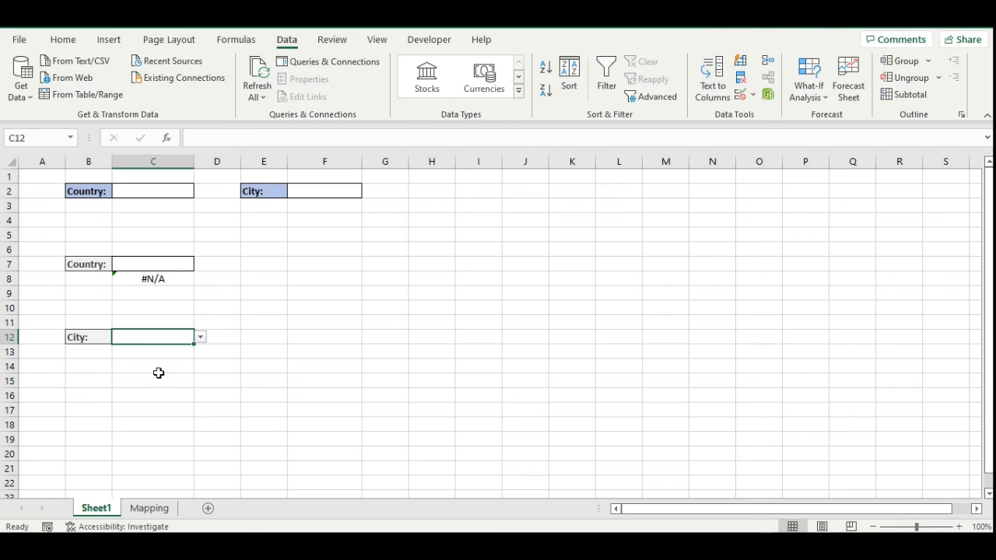
{"action": "left_click", "coordinate": [171, 293]}
{"action": "left_click", "coordinate": [178, 263]}
{"action": "left_click", "coordinate": [200, 267]}
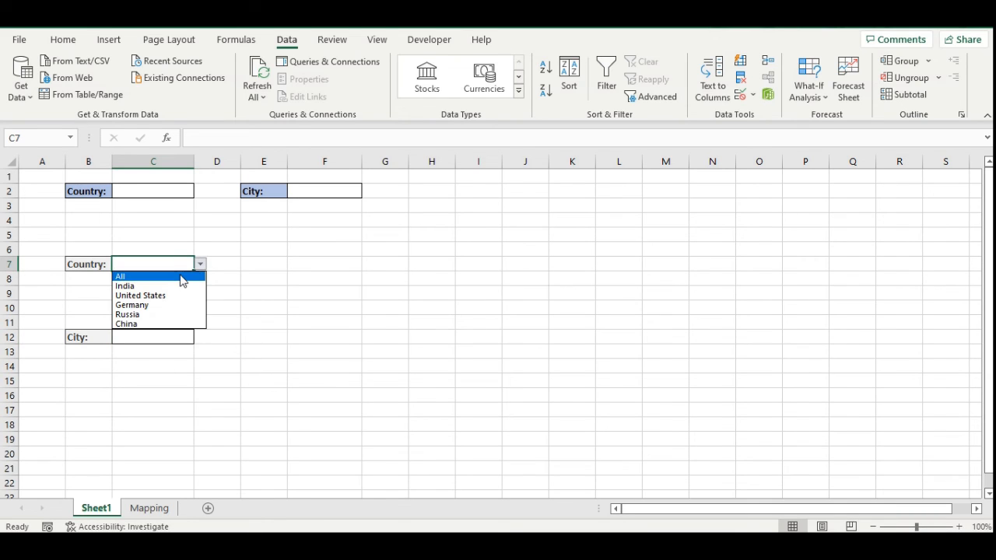
{"action": "left_click", "coordinate": [182, 278]}
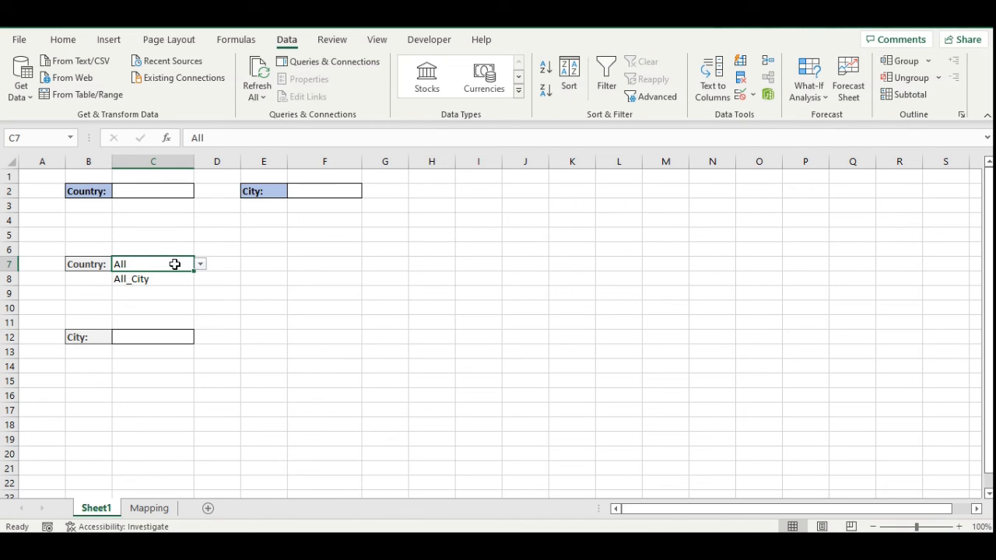
{"action": "left_click", "coordinate": [182, 336]}
{"action": "left_click", "coordinate": [200, 338]}
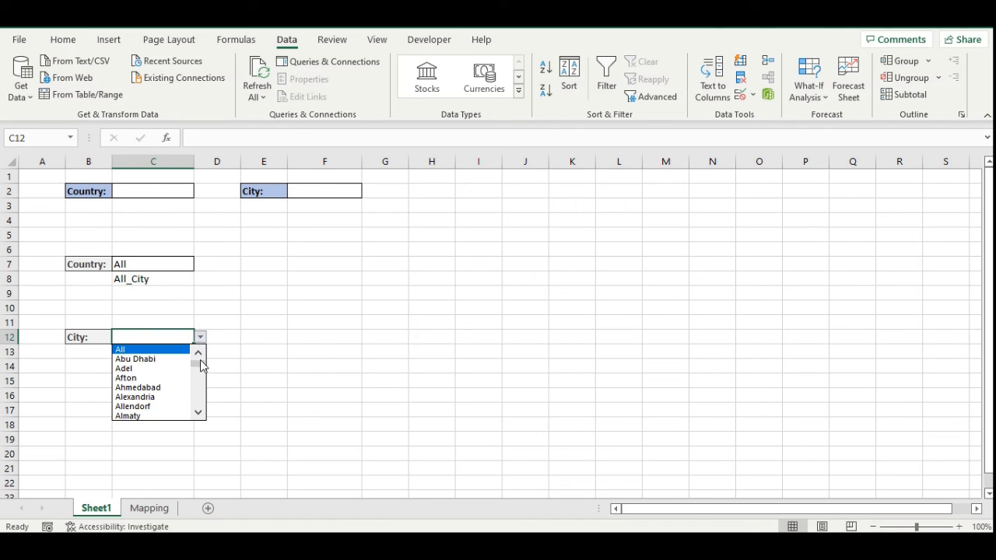
{"action": "left_click", "coordinate": [200, 338]}
Clear the Country selection from C7 and select the City cell C12
{"action": "left_click", "coordinate": [187, 264]}
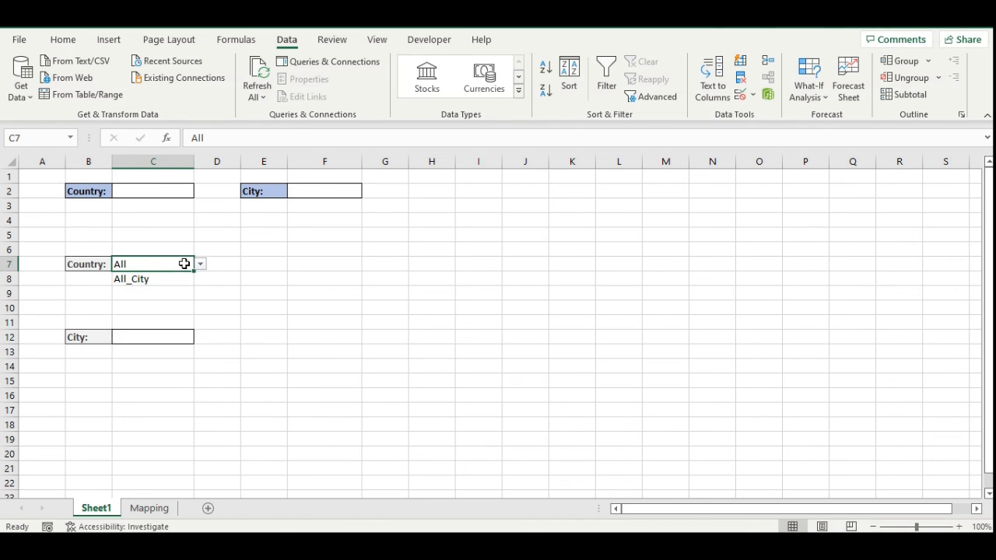
{"action": "key", "text": "Delete"}
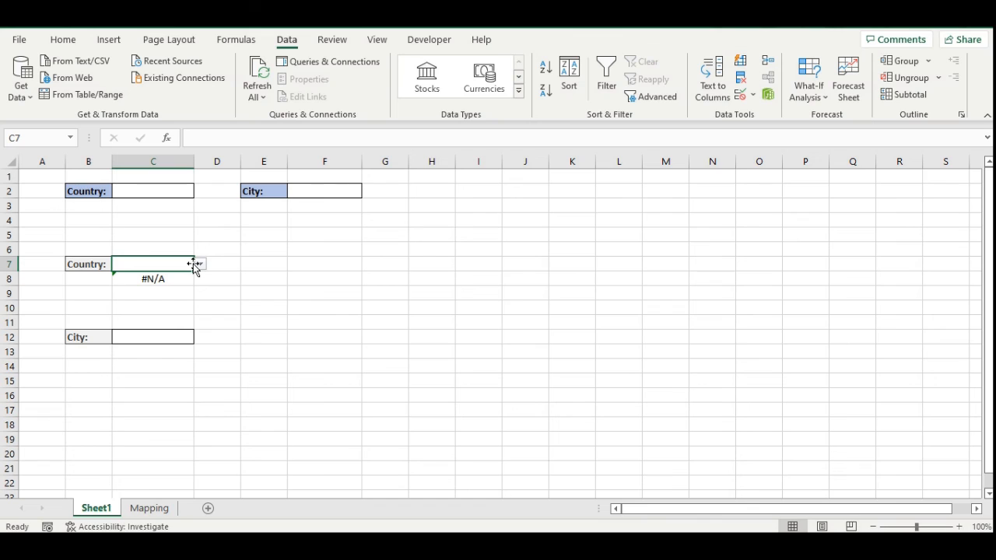
{"action": "left_click", "coordinate": [170, 336]}
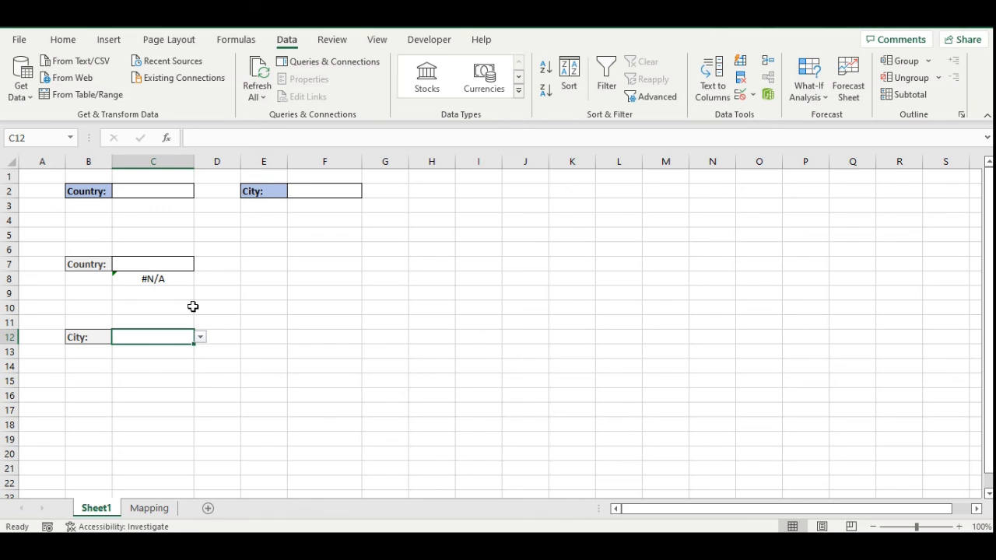
Apply a white font color to helper cell C8 to hide its lookup value
{"action": "left_click", "coordinate": [153, 278]}
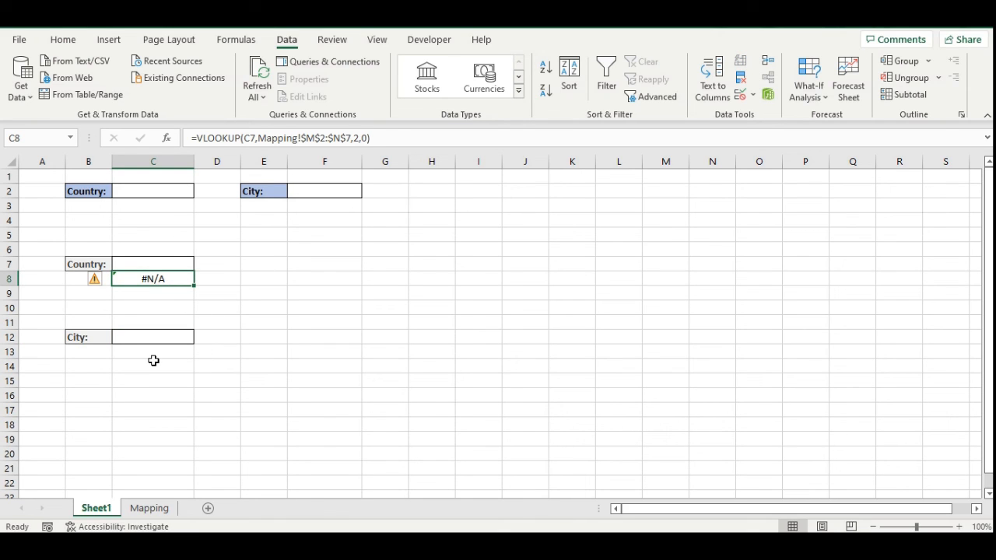
{"action": "left_click", "coordinate": [63, 40]}
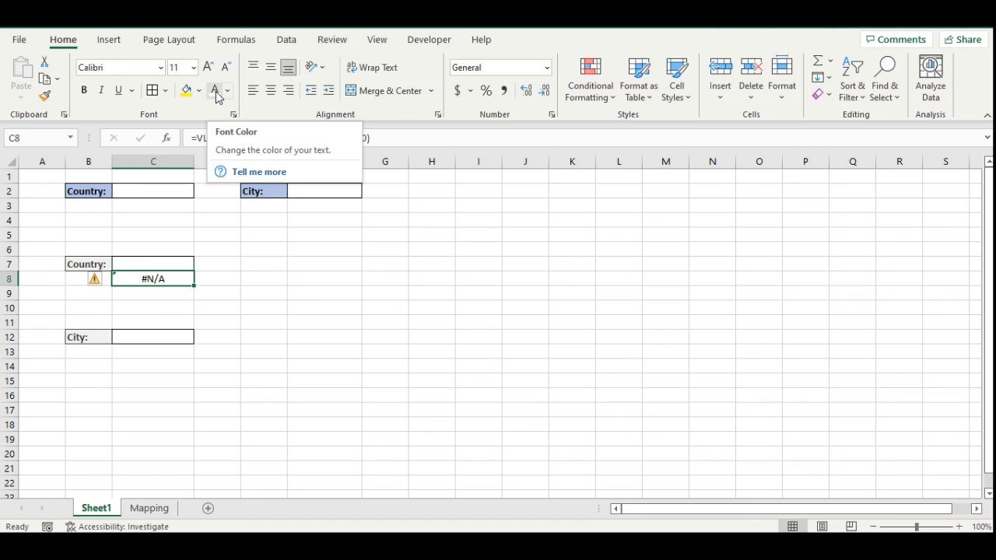
{"action": "left_click", "coordinate": [11, 280]}
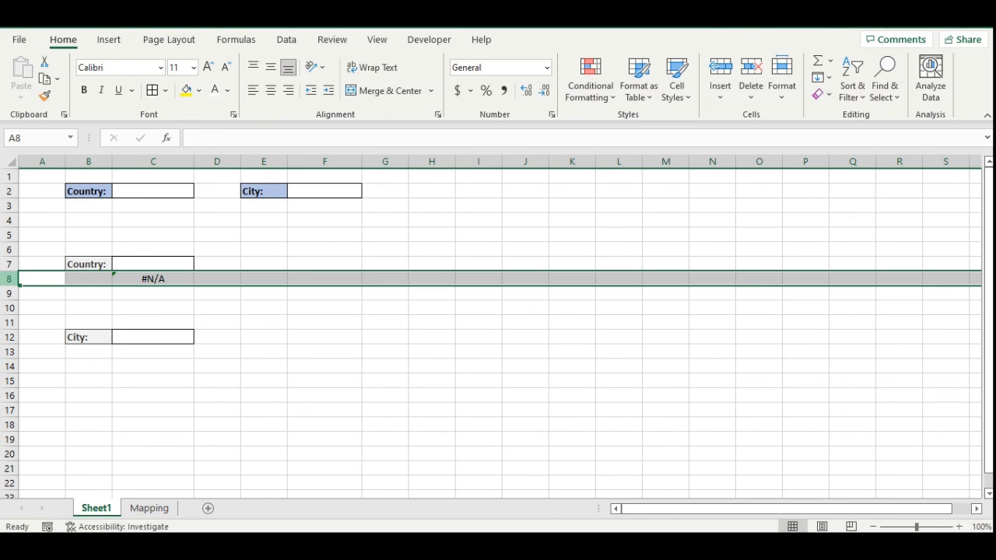
{"action": "left_click", "coordinate": [156, 283]}
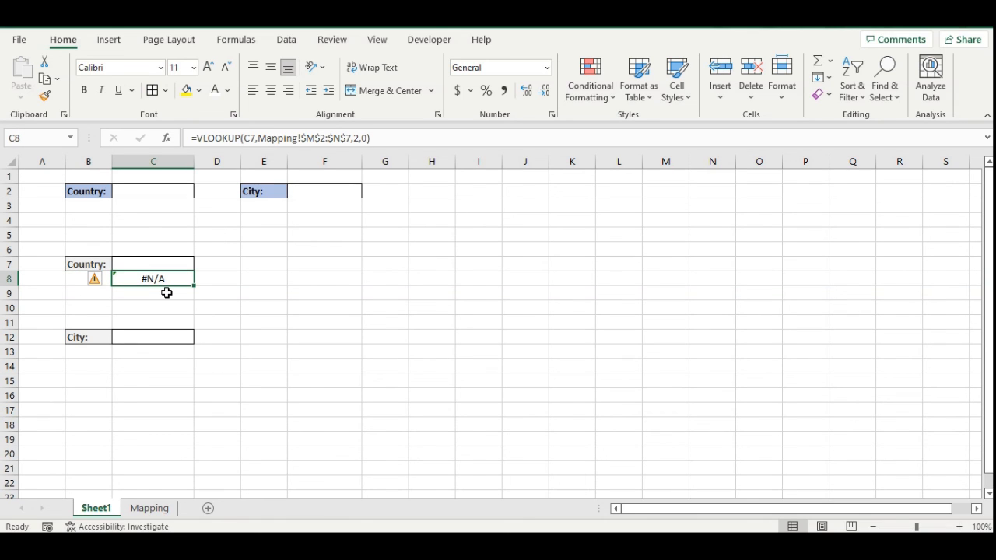
{"action": "left_click", "coordinate": [216, 94]}
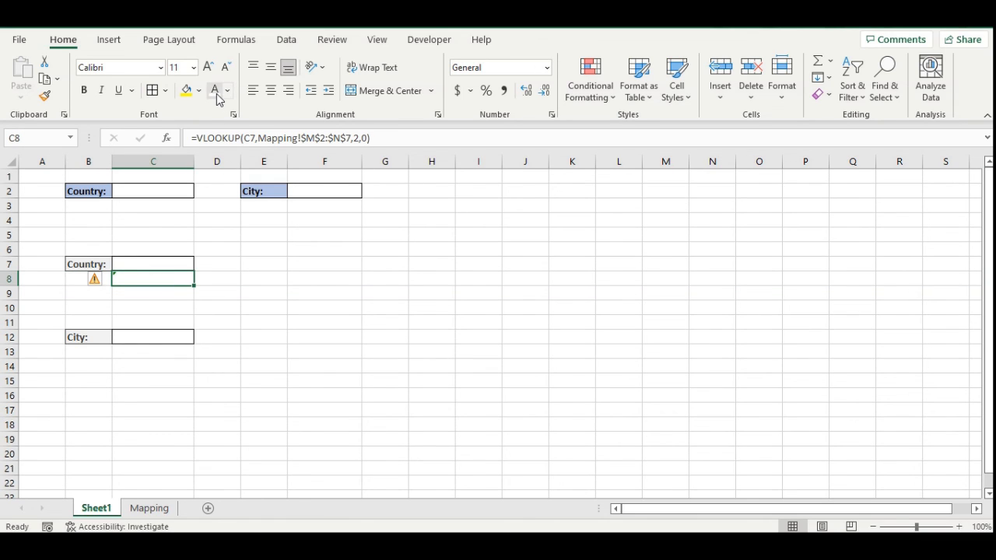
{"action": "left_click", "coordinate": [222, 276]}
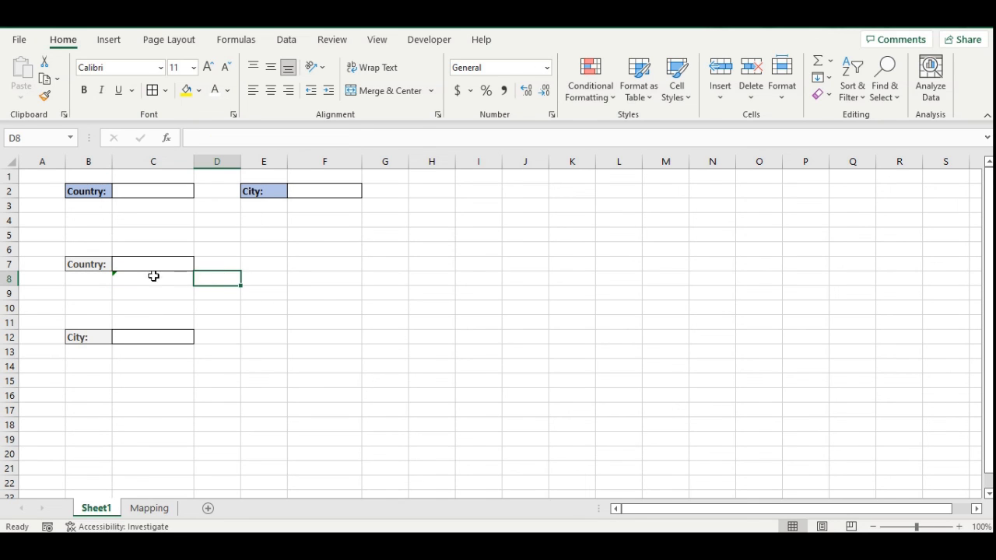
Ignore the Value Not Available error in helper cell C8 to remove its error indicator
{"action": "left_click", "coordinate": [119, 280]}
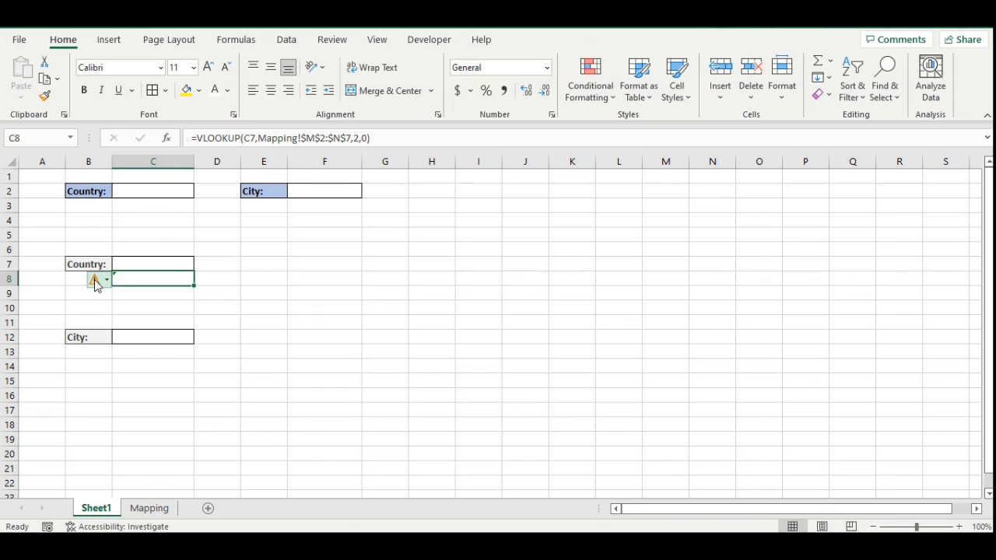
{"action": "left_click", "coordinate": [97, 280]}
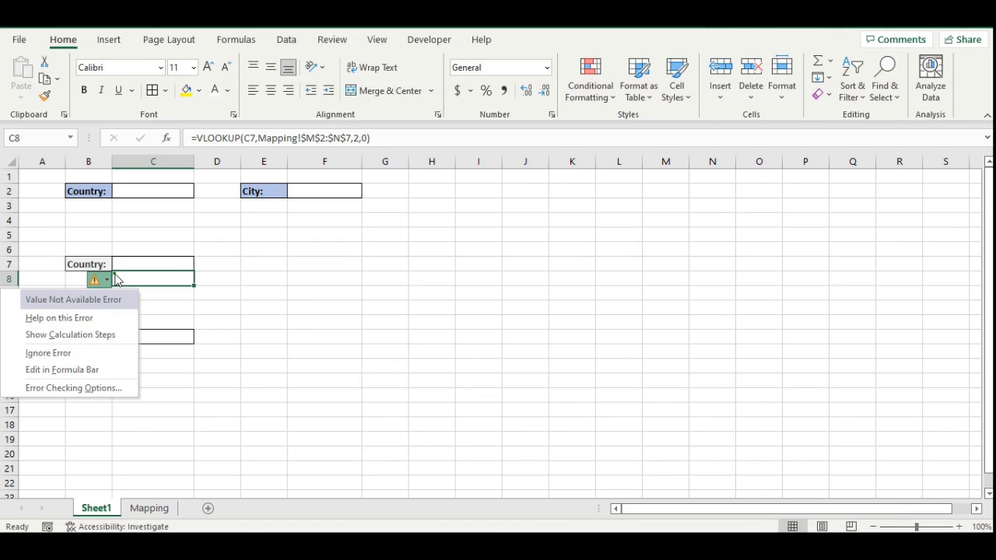
{"action": "left_click", "coordinate": [94, 353]}
{"action": "left_click", "coordinate": [270, 275]}
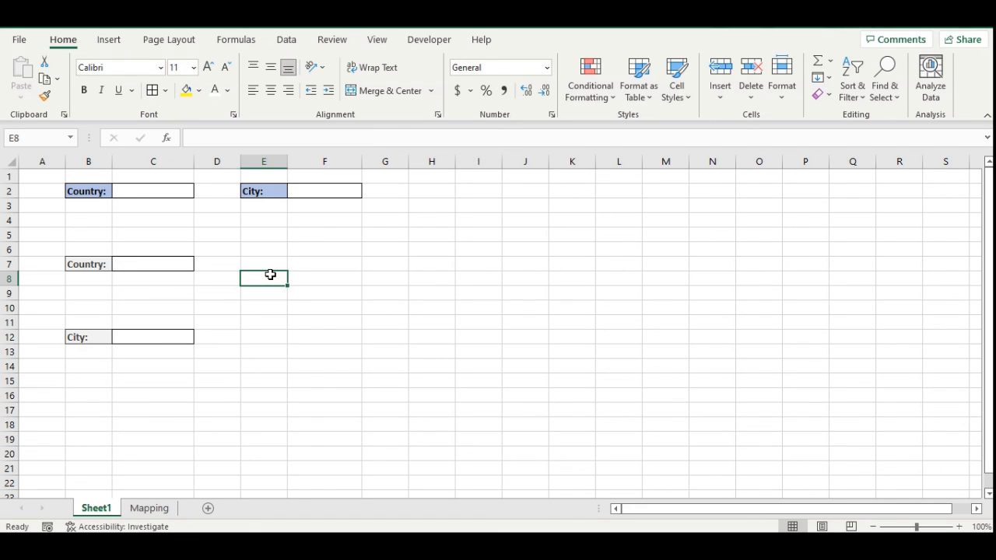
Set the Country in C7 to India and check the options in the City drop-down in C12
{"action": "left_click", "coordinate": [145, 263]}
{"action": "left_click", "coordinate": [199, 265]}
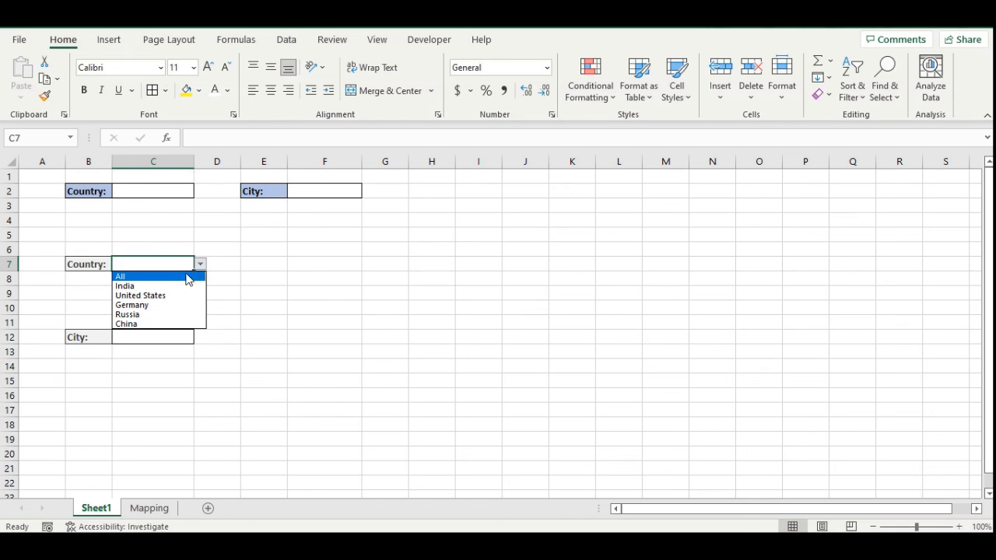
{"action": "left_click", "coordinate": [166, 286]}
{"action": "left_click", "coordinate": [183, 337]}
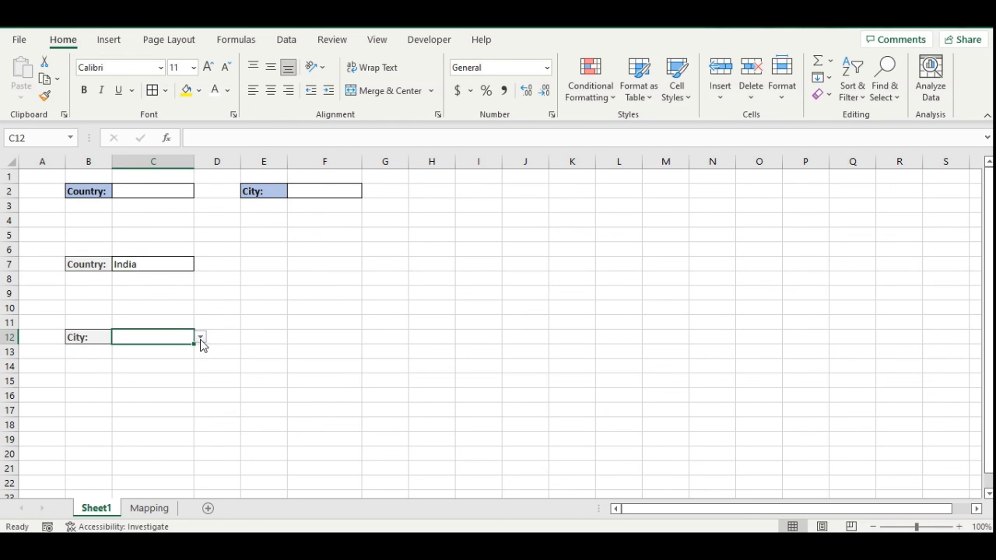
{"action": "left_click", "coordinate": [200, 338]}
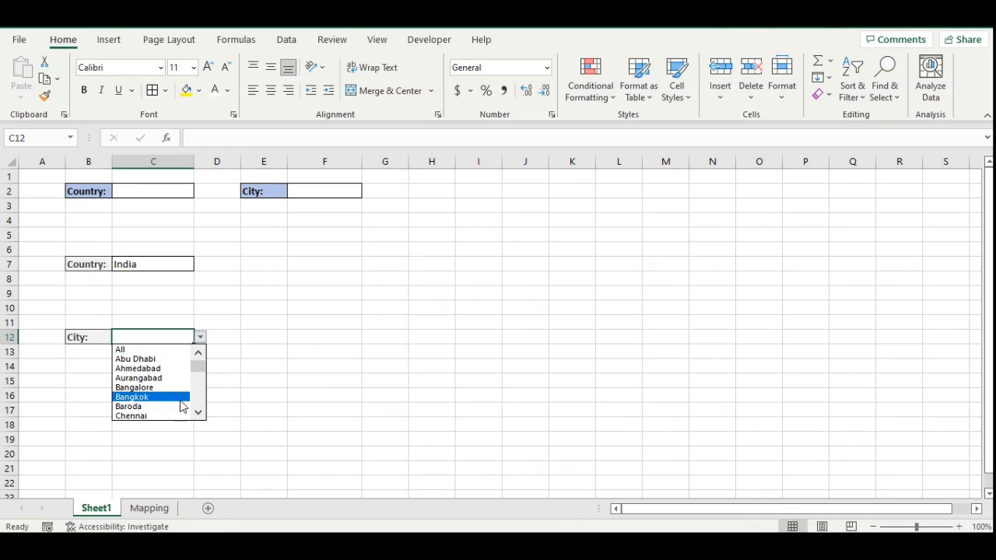
{"action": "left_click", "coordinate": [234, 321]}
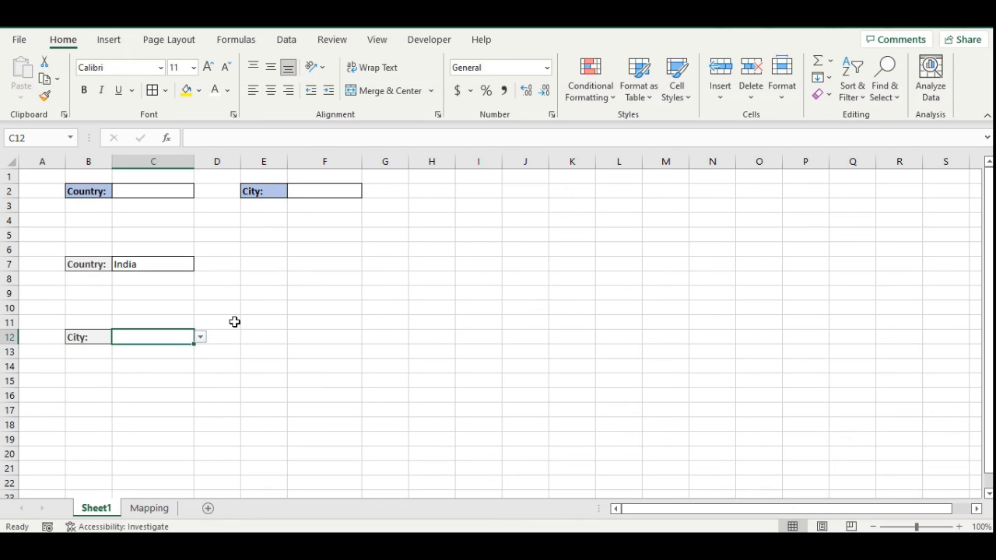